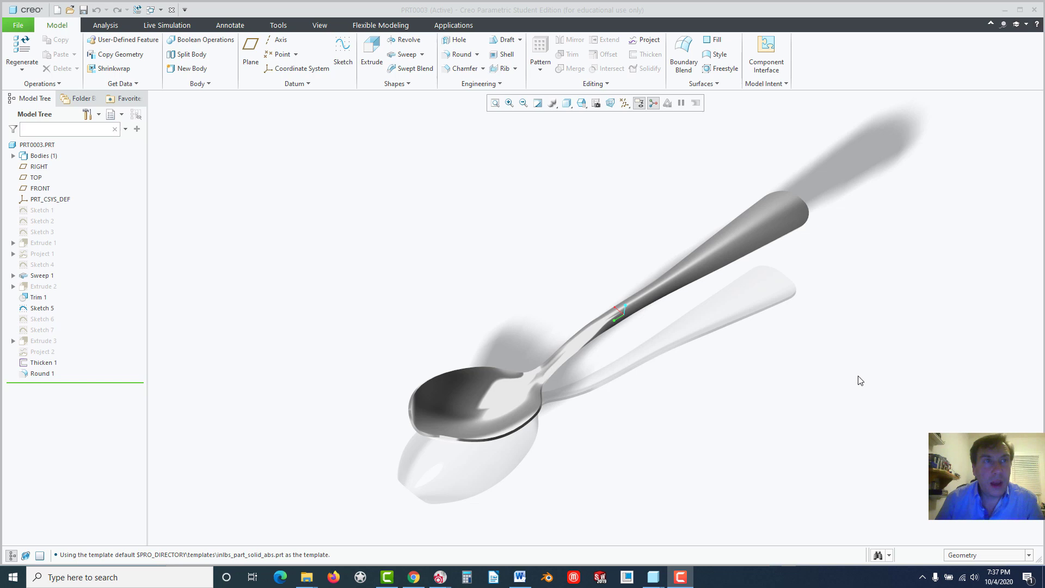
- Download SPOON JPEGS.zip from Google Drive in Chrome and open the downloaded archive
{"action": "left_click", "coordinate": [414, 578]}
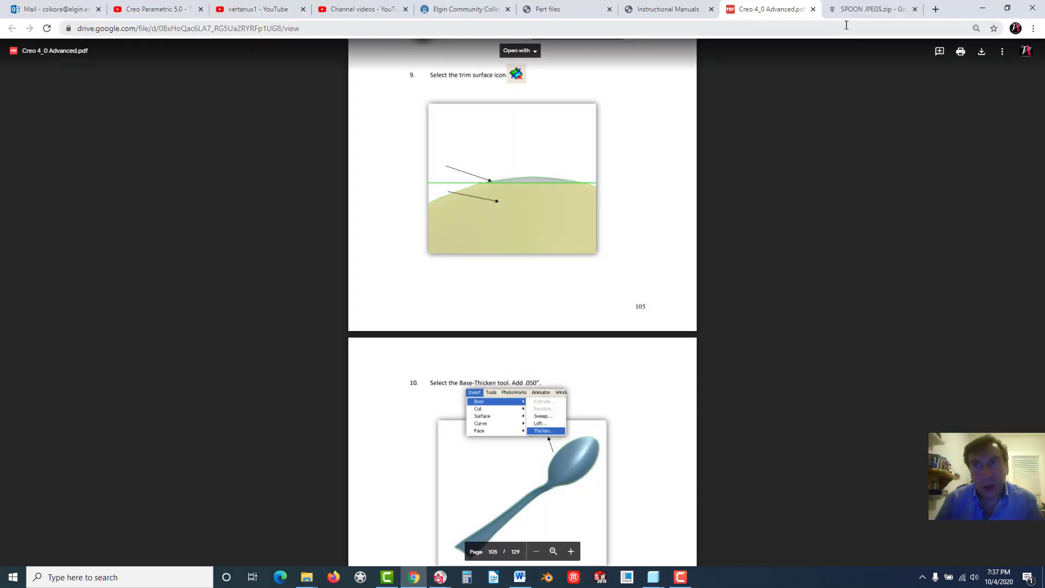
{"action": "left_click", "coordinate": [852, 10]}
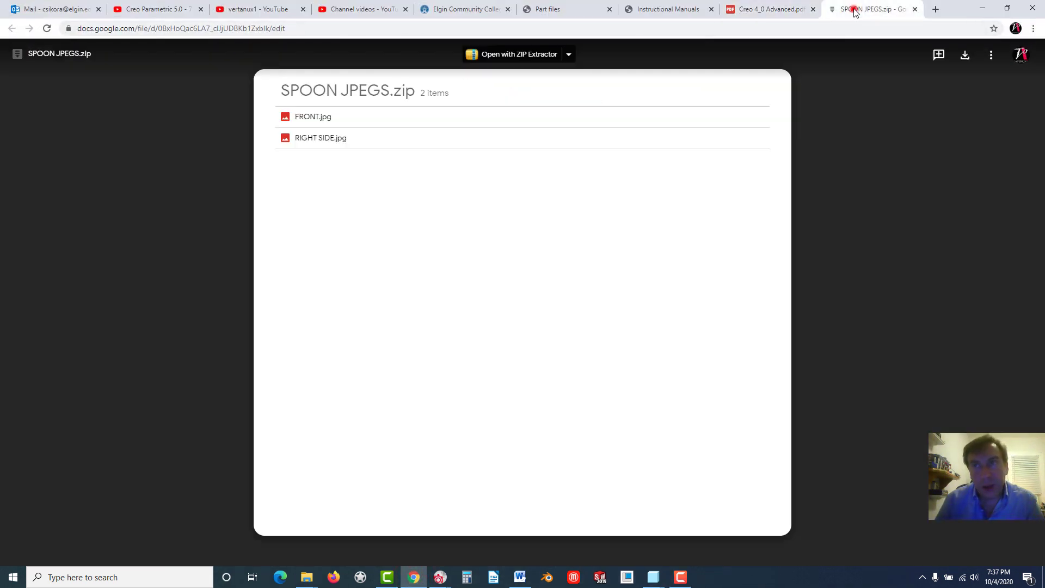
{"action": "left_click", "coordinate": [687, 9]}
{"action": "left_click", "coordinate": [579, 11]}
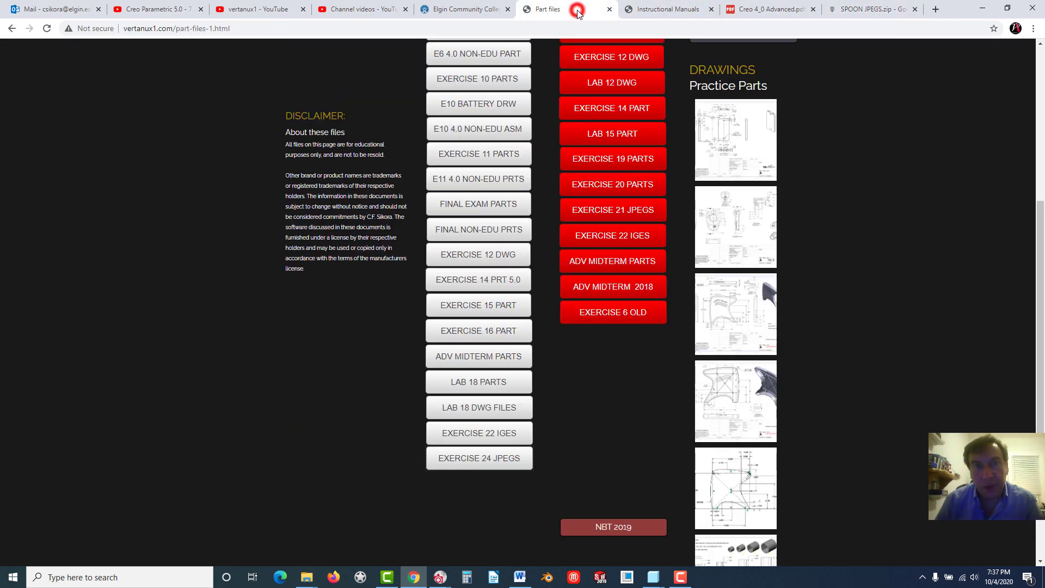
{"action": "scroll", "coordinate": [599, 294], "scroll_direction": "up", "scroll_amount": 6}
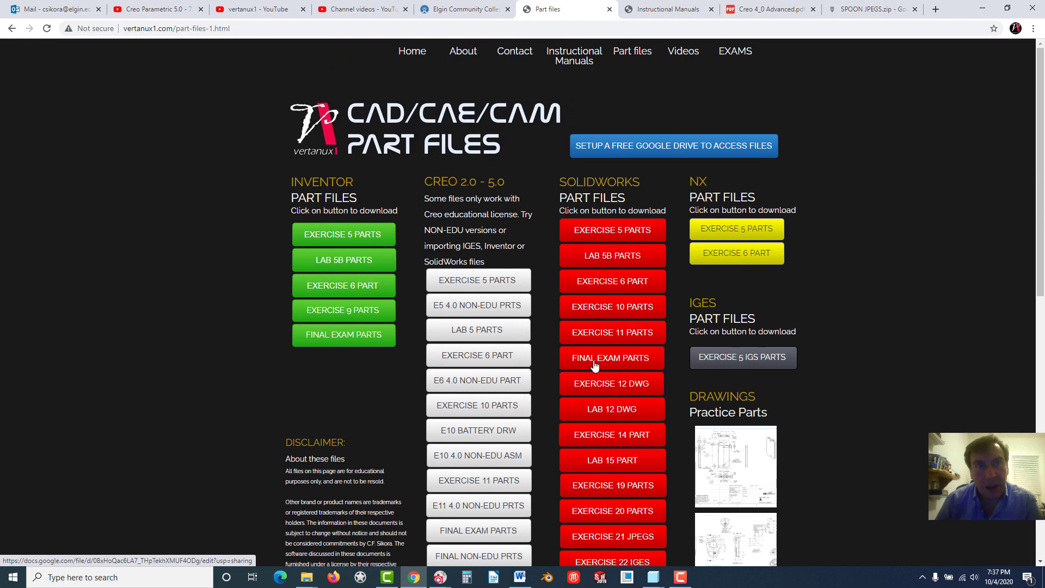
{"action": "left_click", "coordinate": [122, 30]}
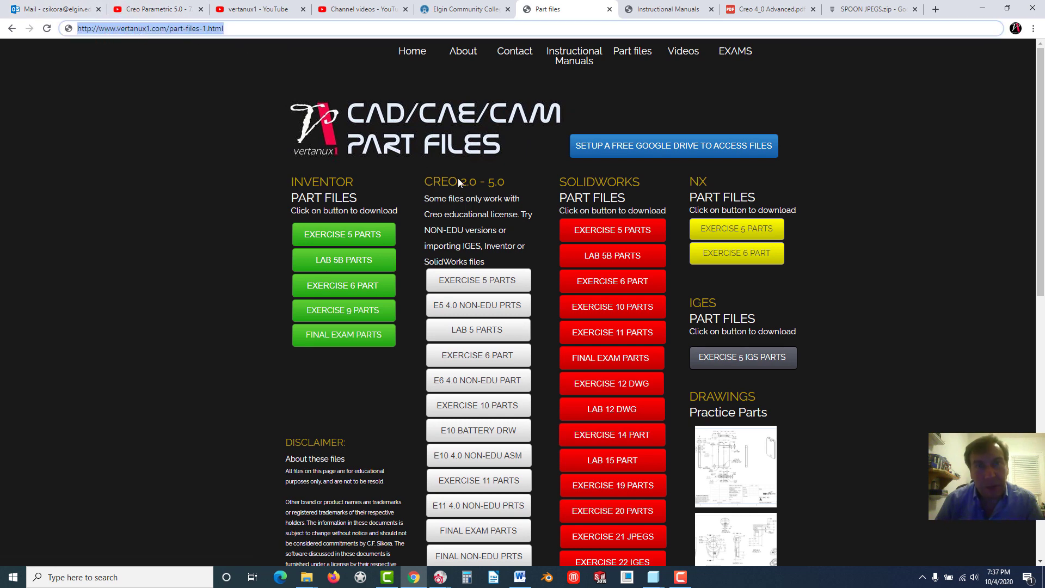
{"action": "scroll", "coordinate": [495, 387], "scroll_direction": "down", "scroll_amount": 8}
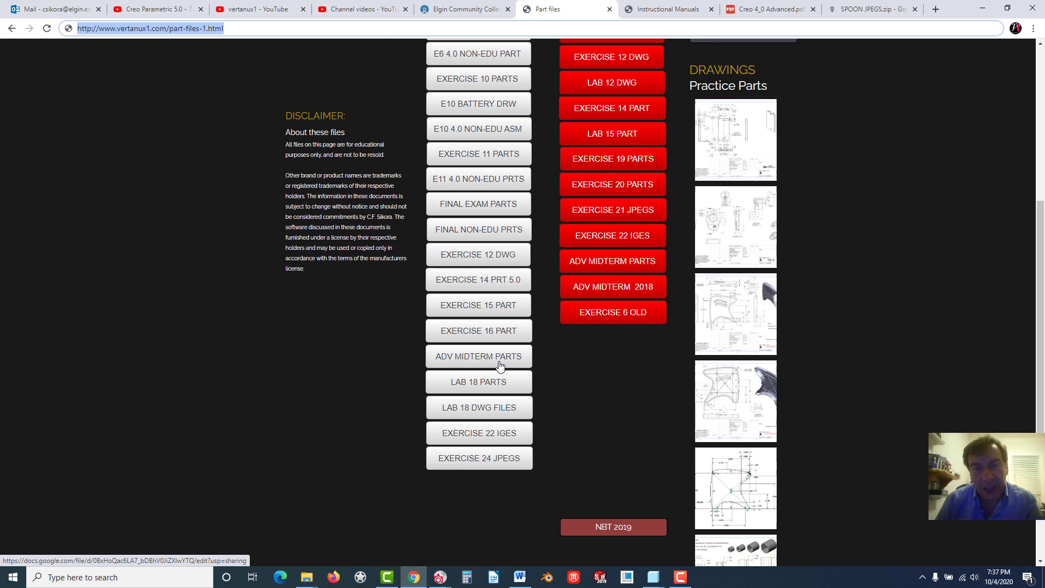
{"action": "scroll", "coordinate": [496, 388], "scroll_direction": "up", "scroll_amount": 2}
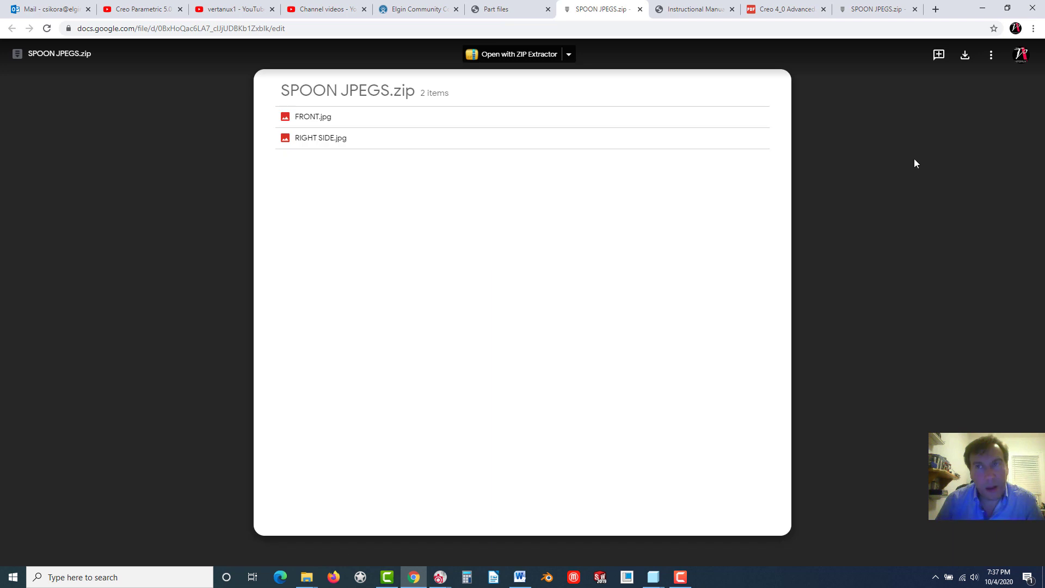
{"action": "left_click", "coordinate": [965, 56]}
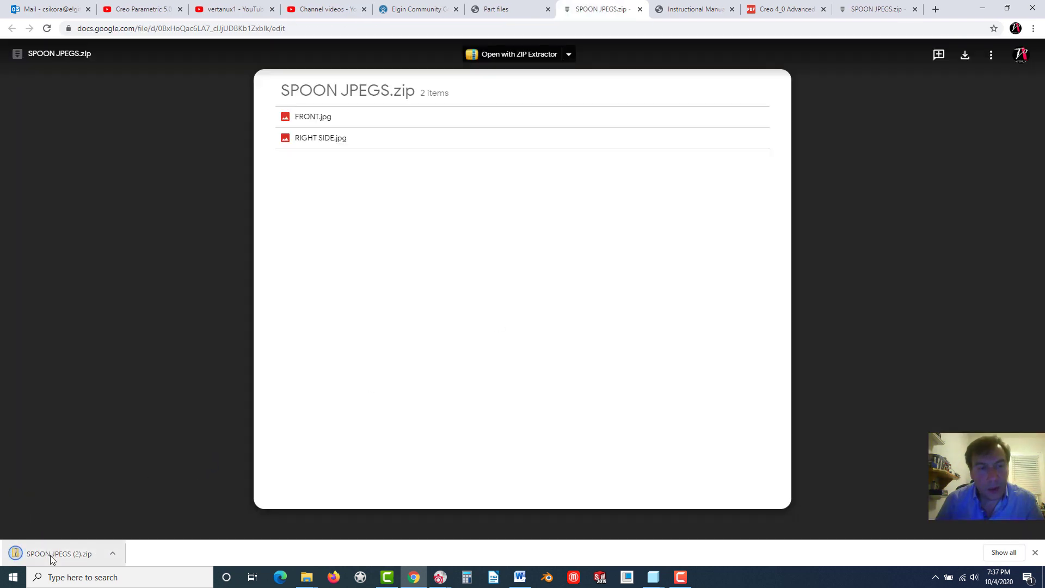
{"action": "left_click", "coordinate": [51, 556]}
- Copy FRONT and RIGHT SIDE from the zip to the Desktop, then close the zip window
{"action": "left_click_drag", "start_coordinate": [387, 166], "coordinate": [290, 85]}
{"action": "right_click", "coordinate": [312, 94]}
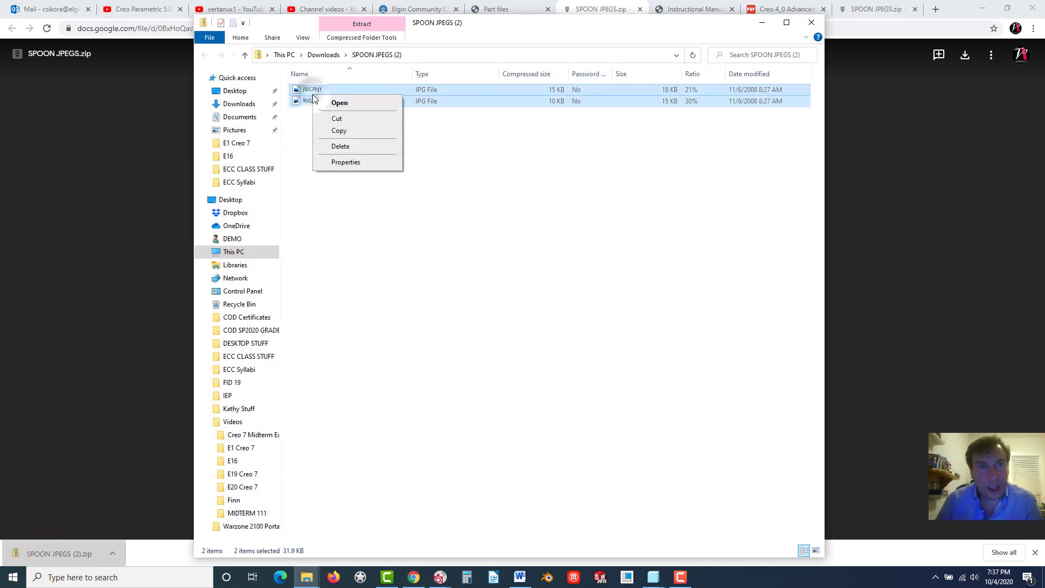
{"action": "left_click", "coordinate": [339, 128]}
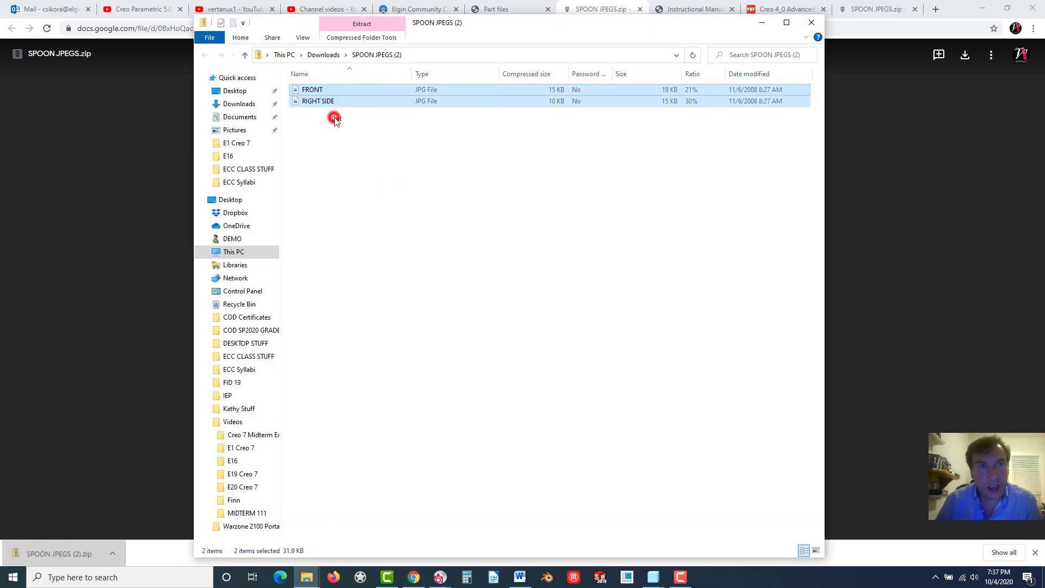
{"action": "right_click", "coordinate": [240, 94]}
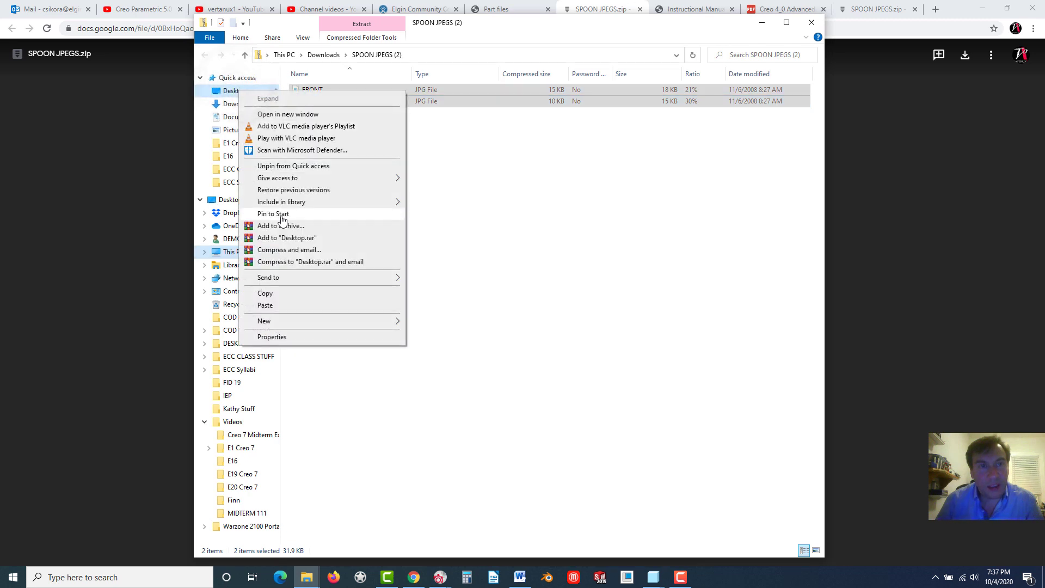
{"action": "left_click", "coordinate": [265, 306]}
{"action": "left_click", "coordinate": [626, 281]}
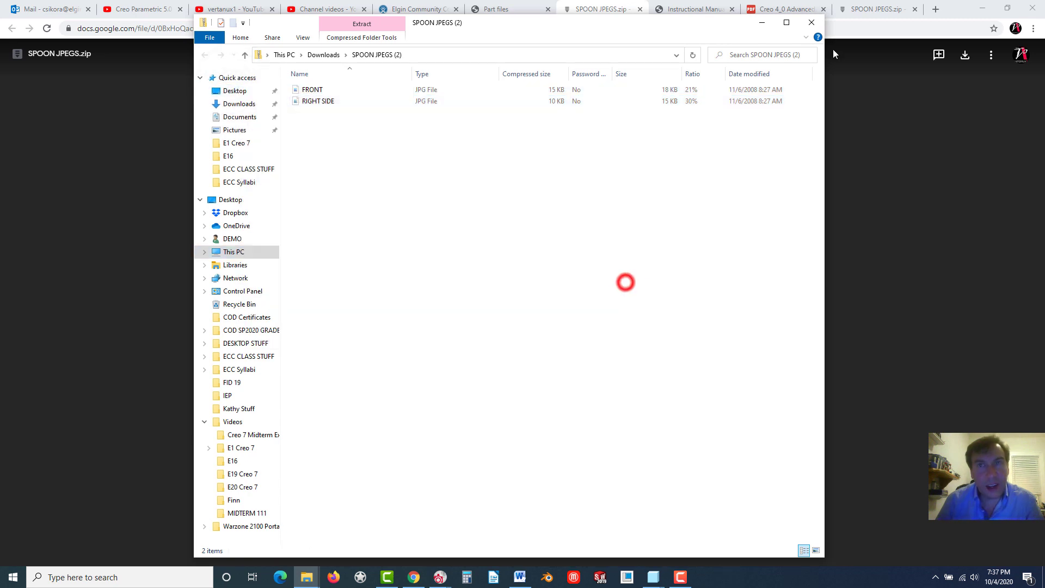
{"action": "left_click", "coordinate": [811, 22]}
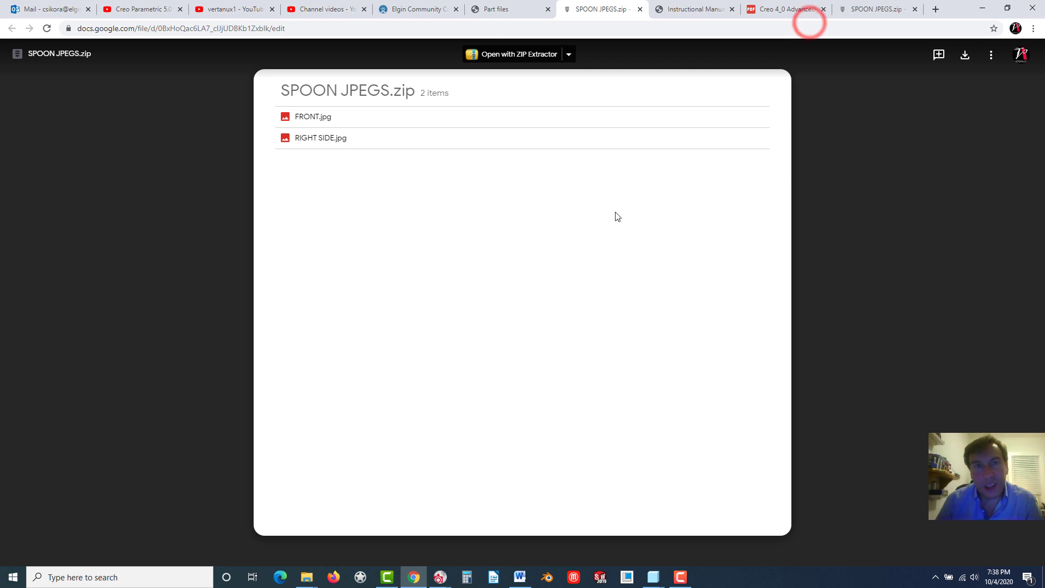
- Create a new solid part named E21b and begin a sketch on its FRONT plane
{"action": "left_click", "coordinate": [654, 576]}
{"action": "left_click", "coordinate": [595, 528]}
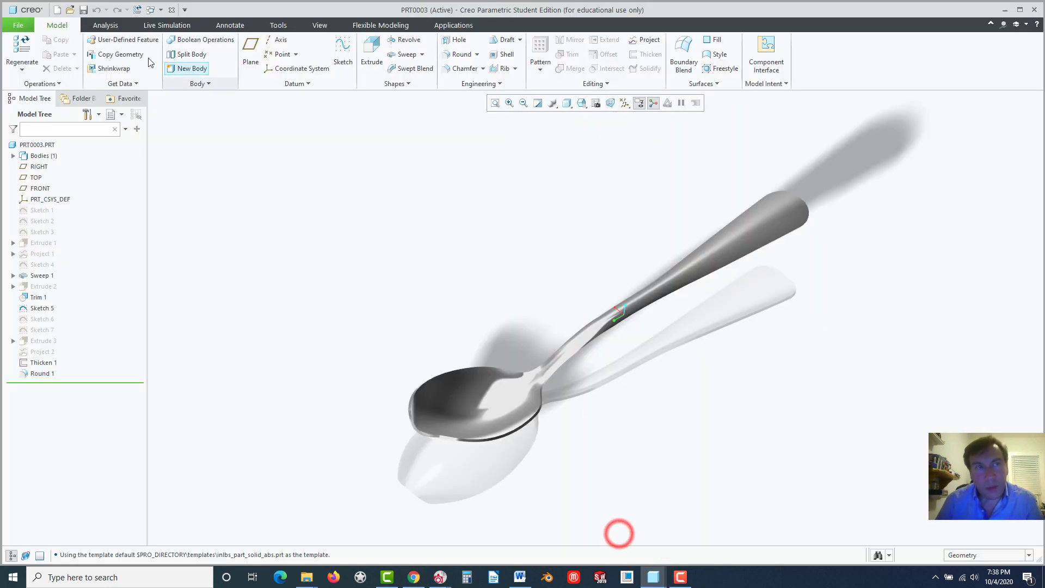
{"action": "left_click", "coordinate": [58, 9]}
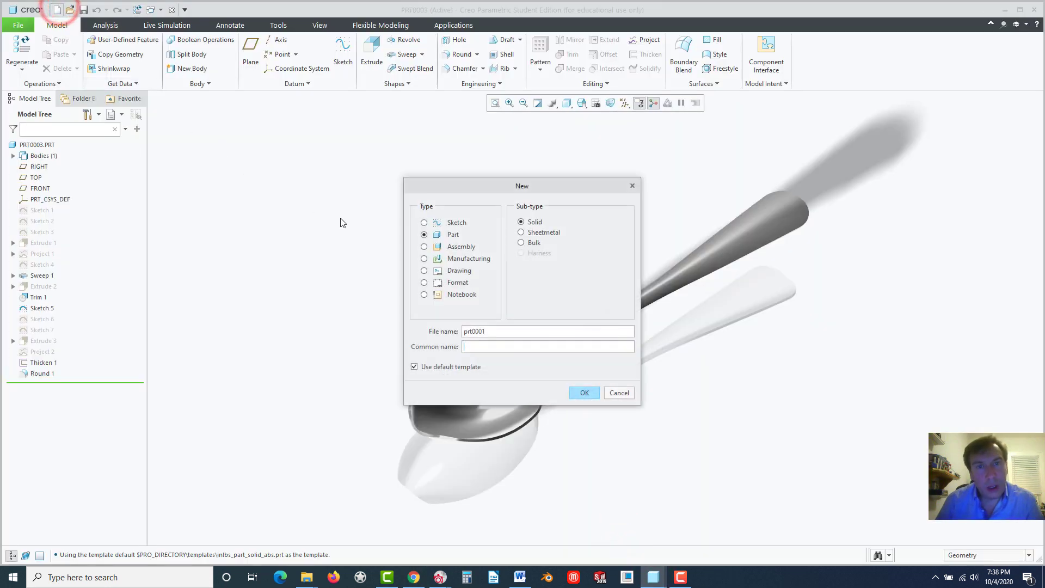
{"action": "double_click", "coordinate": [495, 332]}
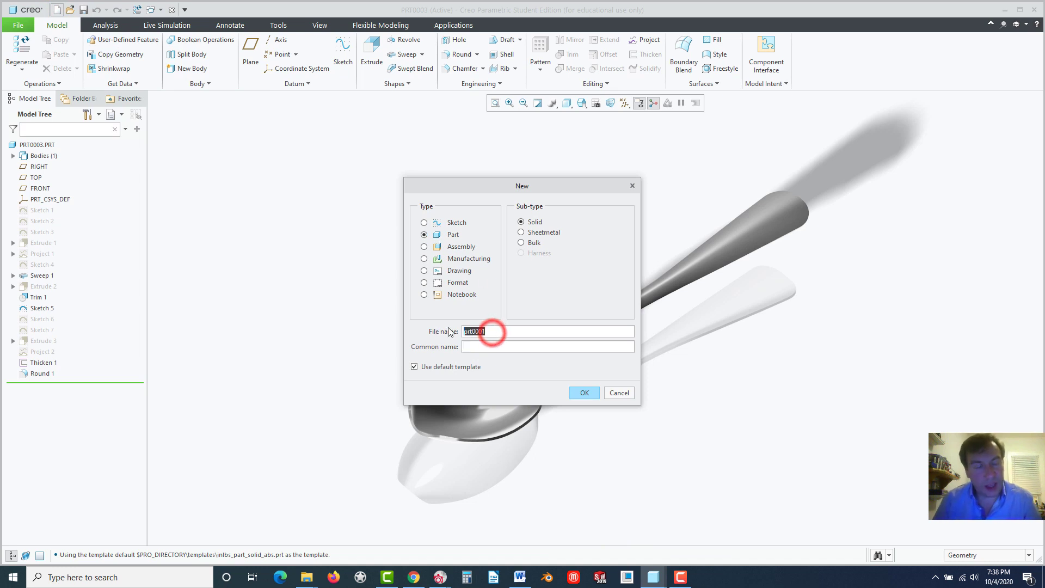
{"action": "type", "text": "E21"}
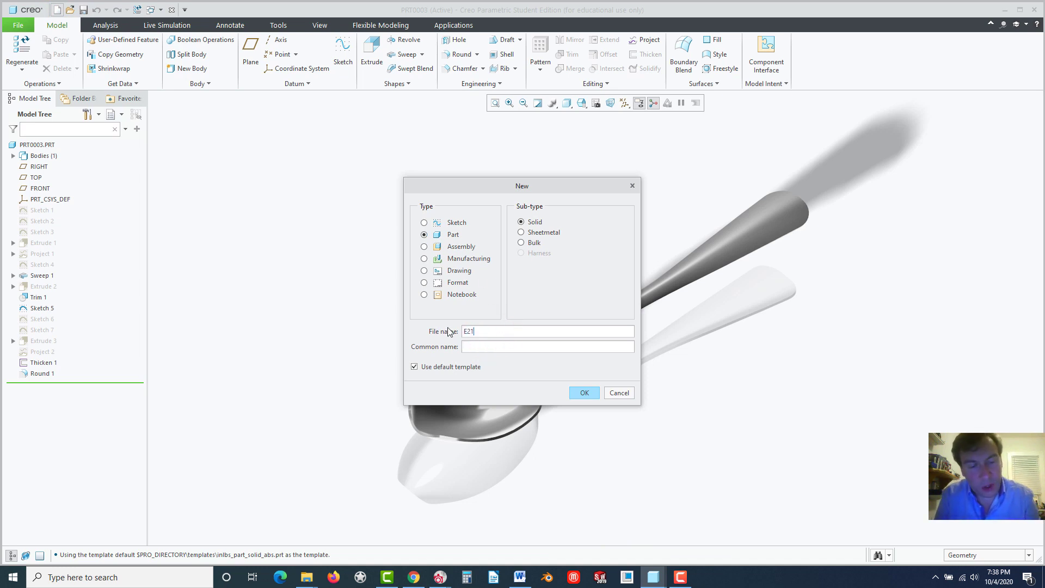
{"action": "type", "text": "b"}
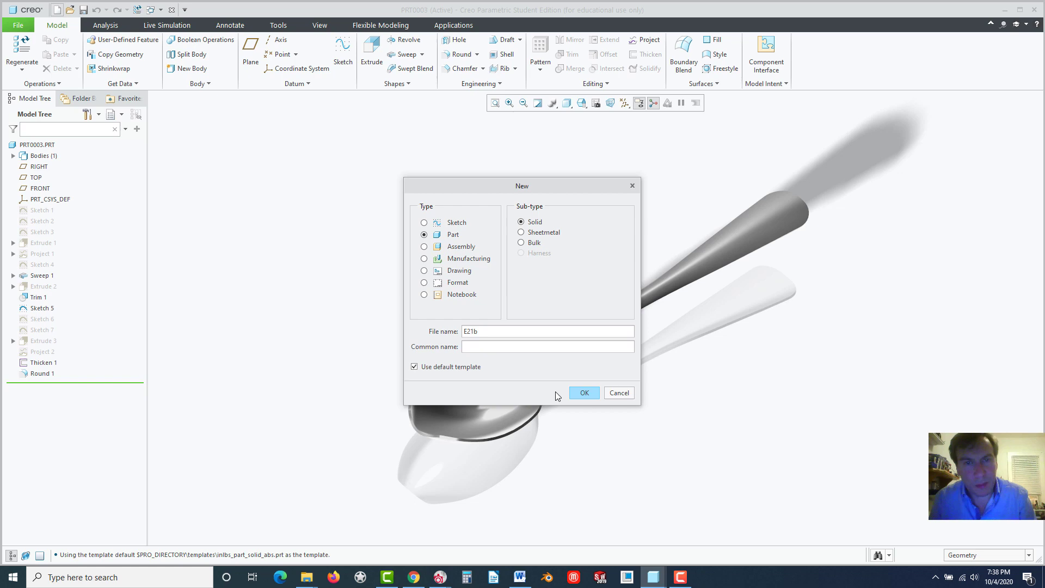
{"action": "left_click", "coordinate": [581, 393]}
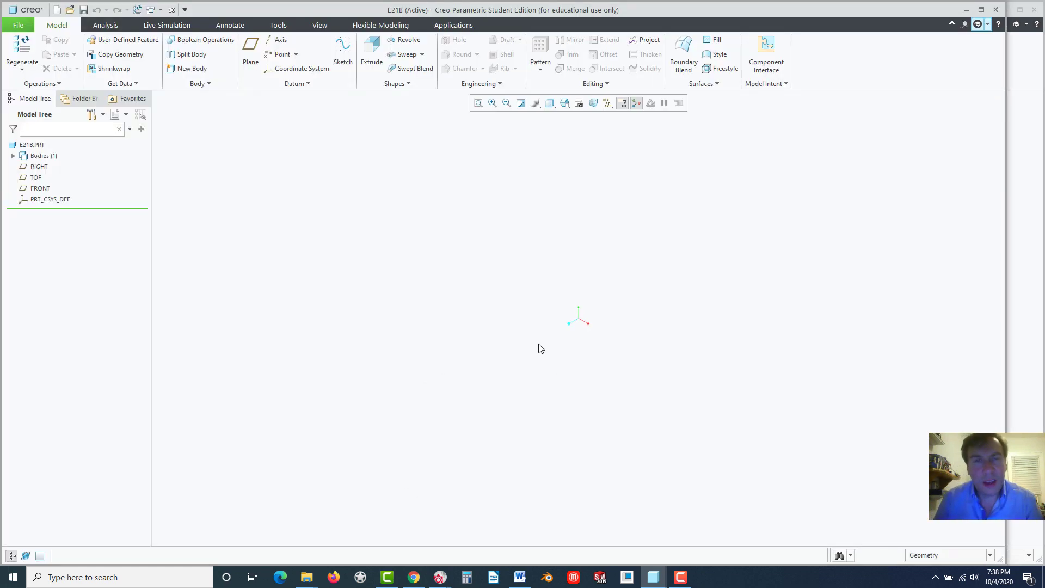
{"action": "left_click", "coordinate": [39, 188]}
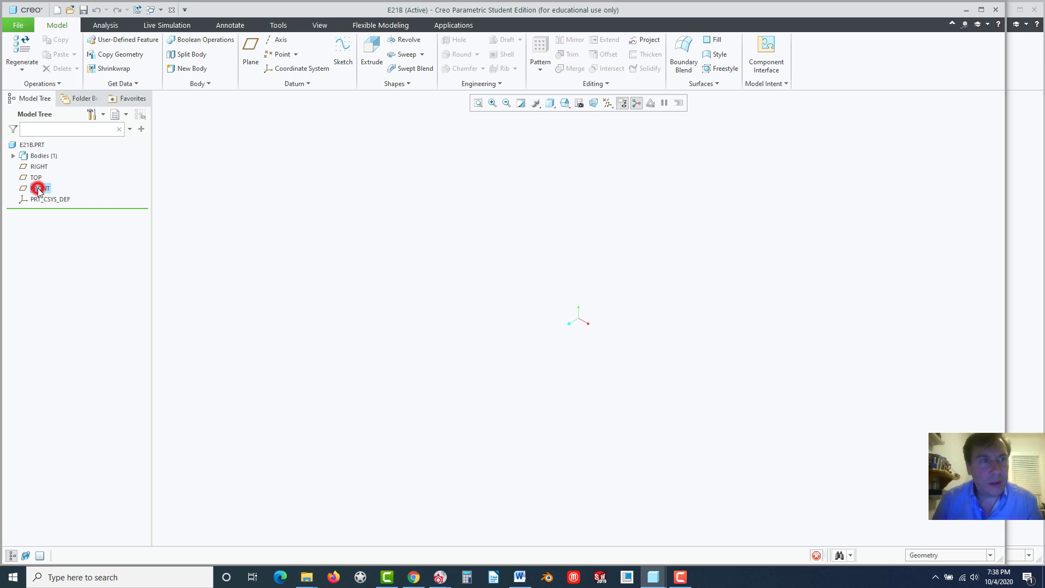
{"action": "left_click", "coordinate": [46, 140]}
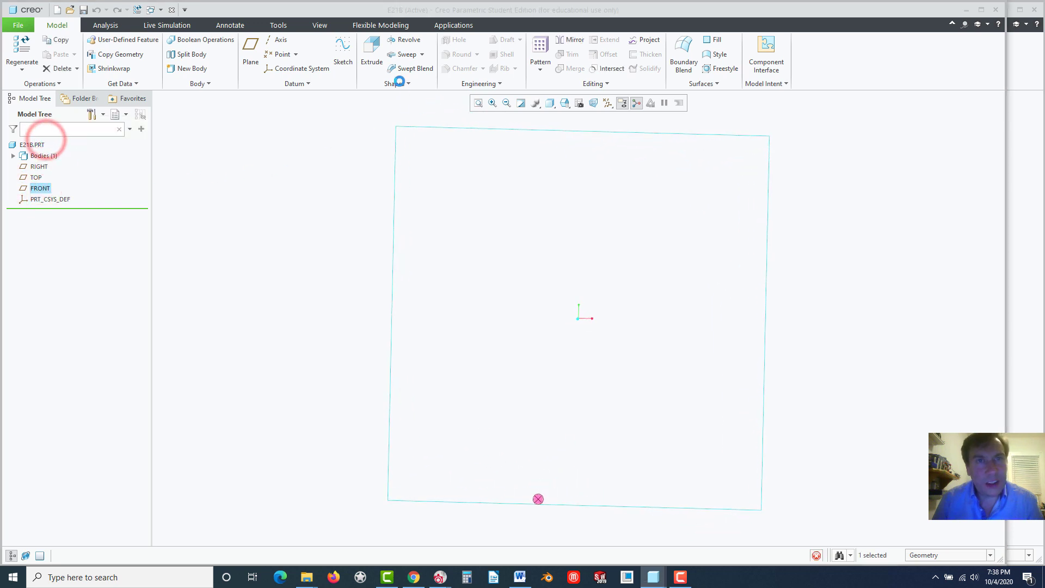
- Import FRONT.jpg from the Desktop onto the FRONT plane as a reference image
{"action": "left_click", "coordinate": [319, 26]}
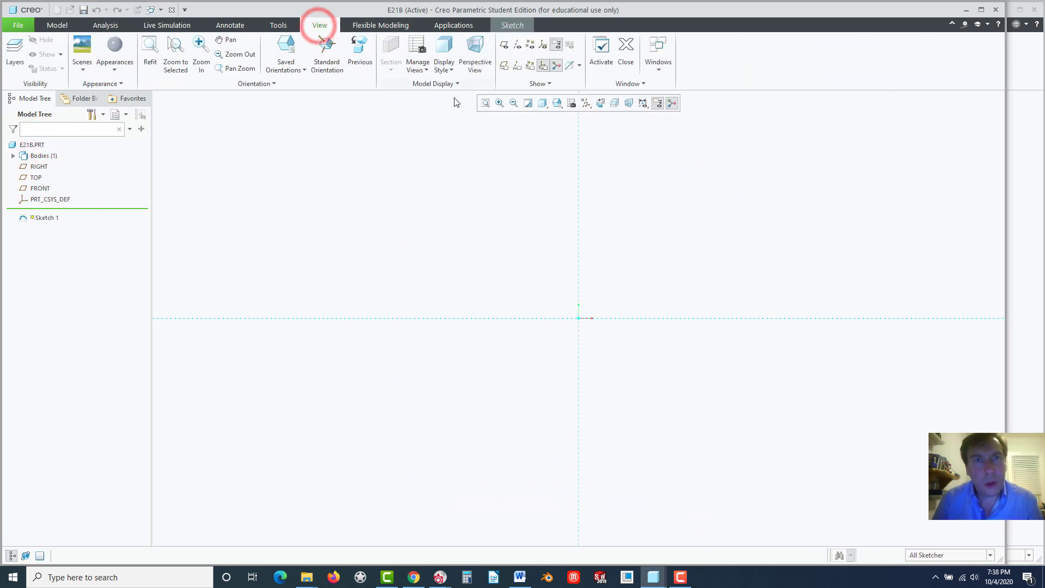
{"action": "left_click", "coordinate": [446, 84]}
{"action": "left_click", "coordinate": [409, 97]}
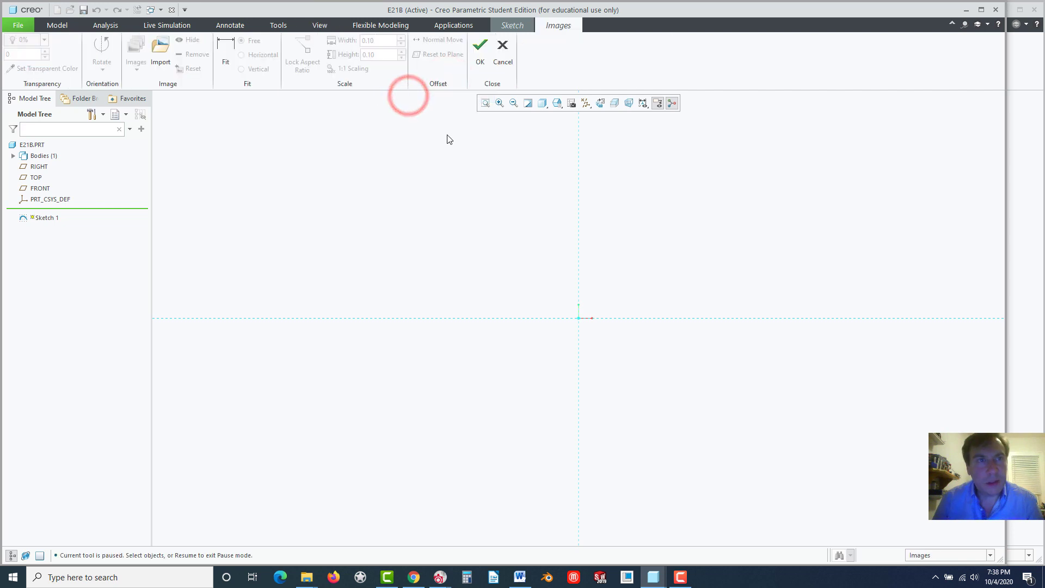
{"action": "left_click", "coordinate": [161, 50]}
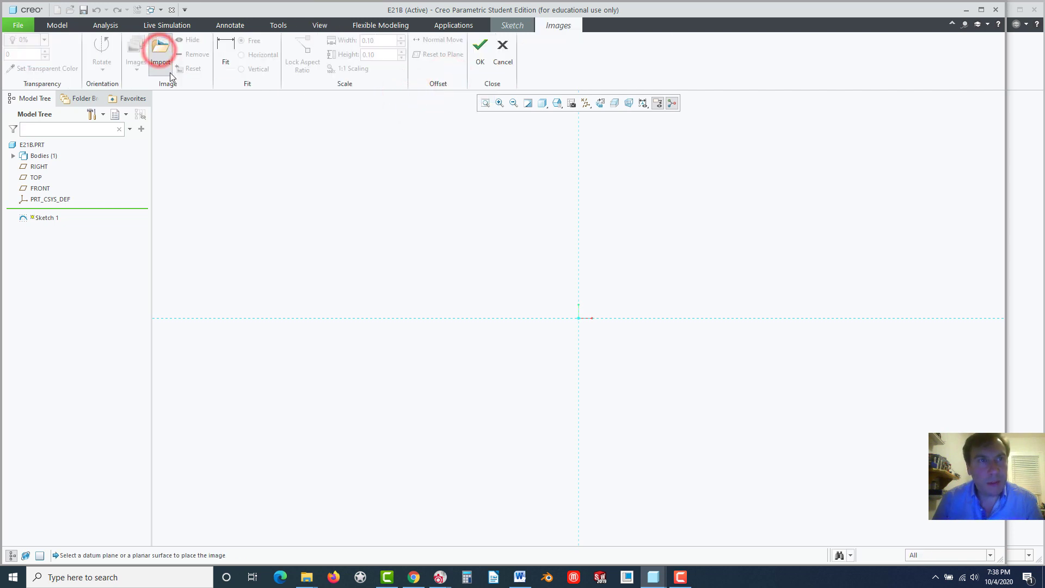
{"action": "left_click", "coordinate": [39, 188]}
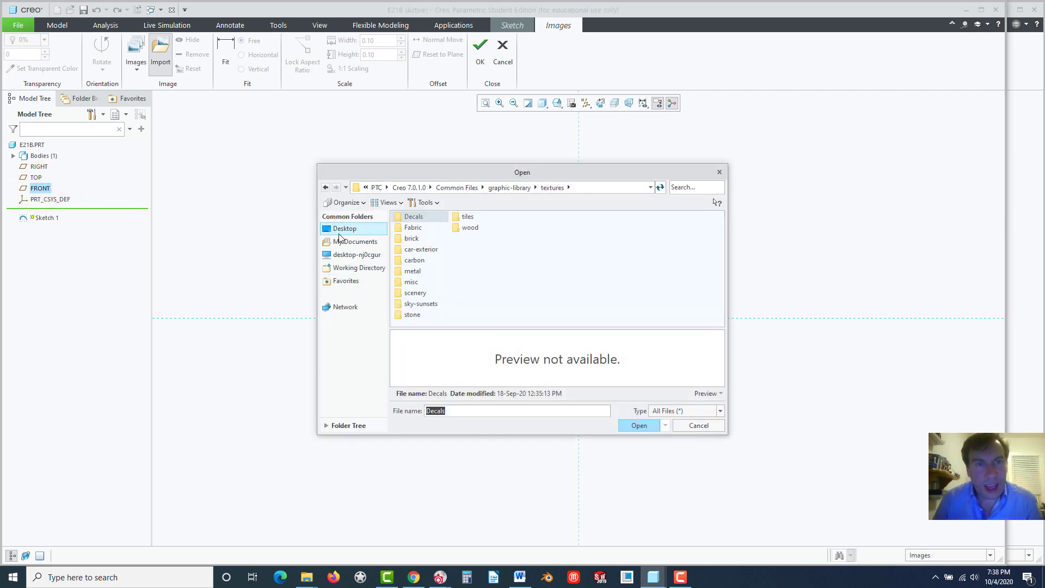
{"action": "left_click", "coordinate": [339, 230]}
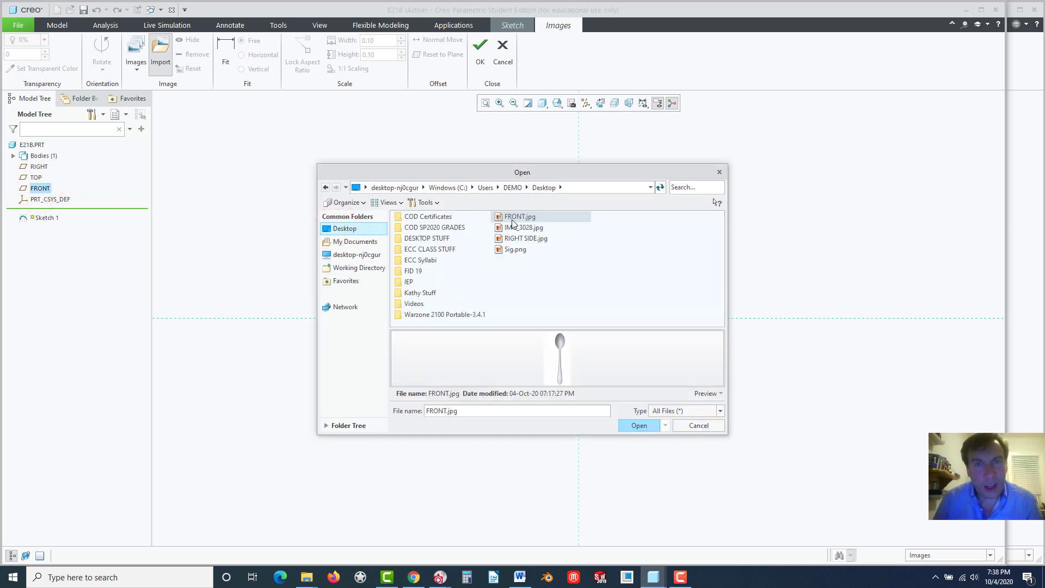
{"action": "left_click", "coordinate": [632, 425]}
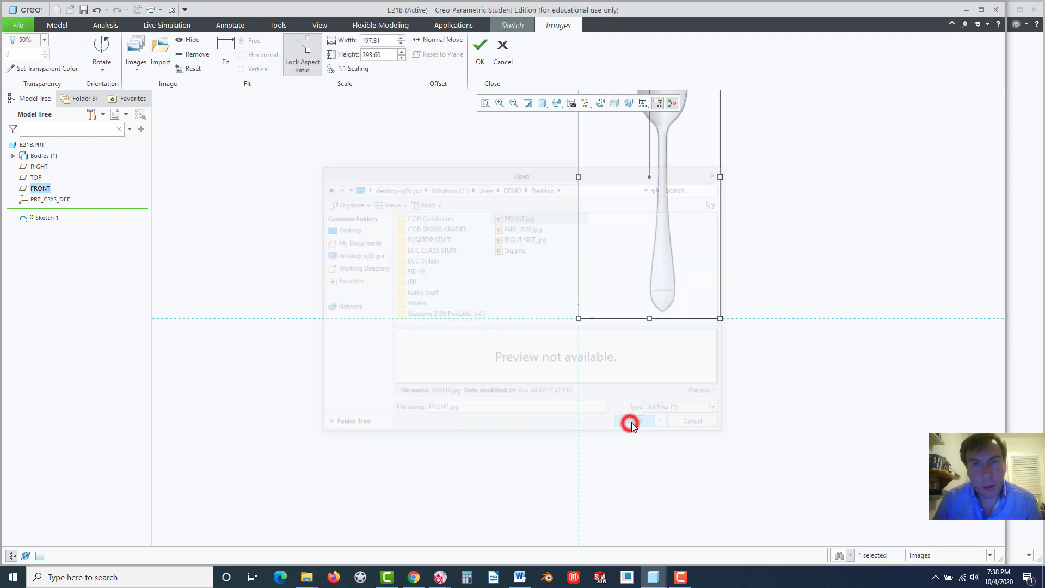
{"action": "scroll", "coordinate": [623, 425], "scroll_direction": "down", "scroll_amount": 3}
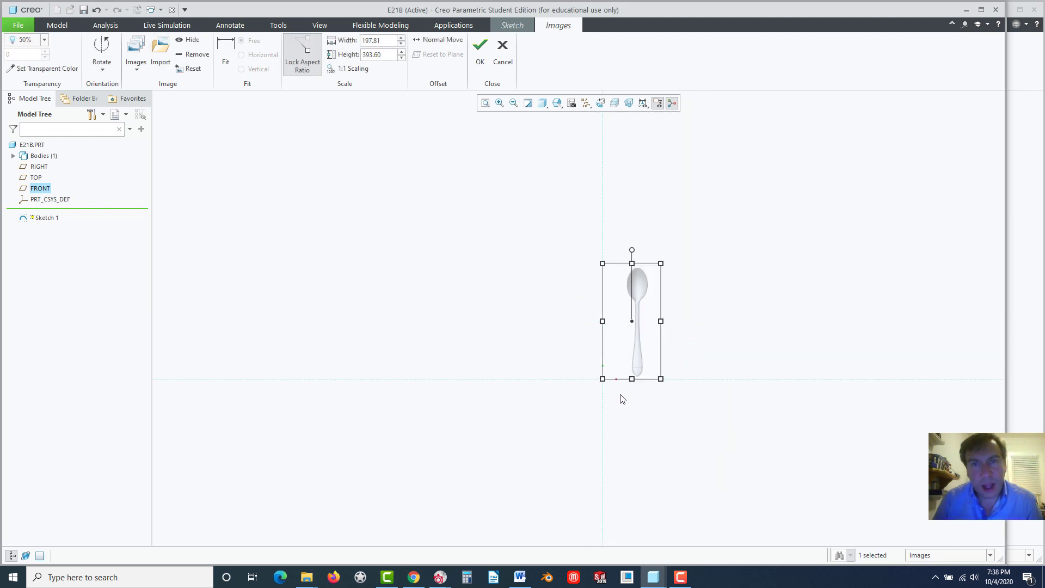
{"action": "scroll", "coordinate": [659, 314], "scroll_direction": "up", "scroll_amount": 2}
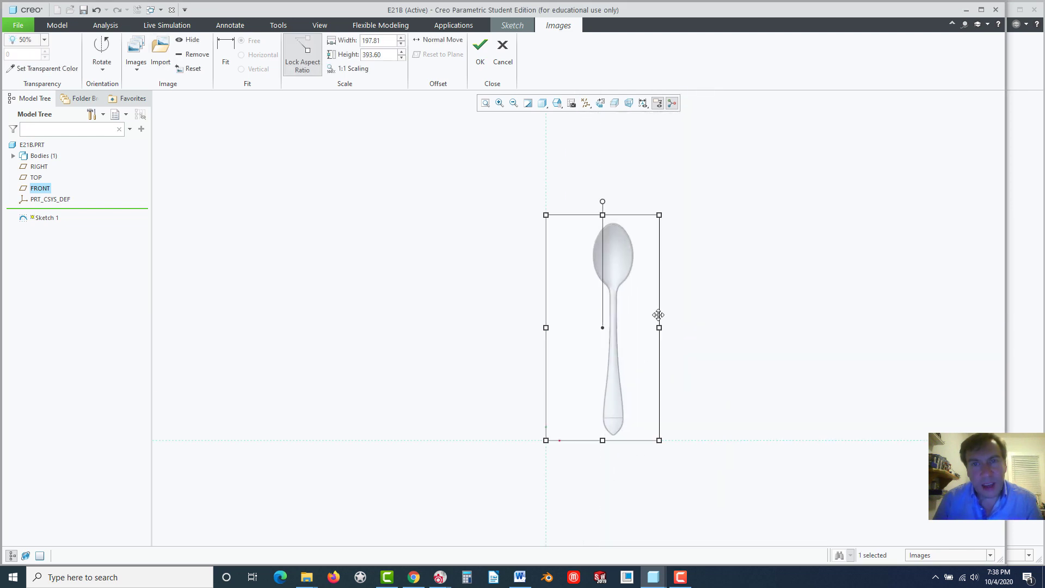
- Discard the first FRONT.jpg image placement
{"action": "left_click", "coordinate": [504, 55]}
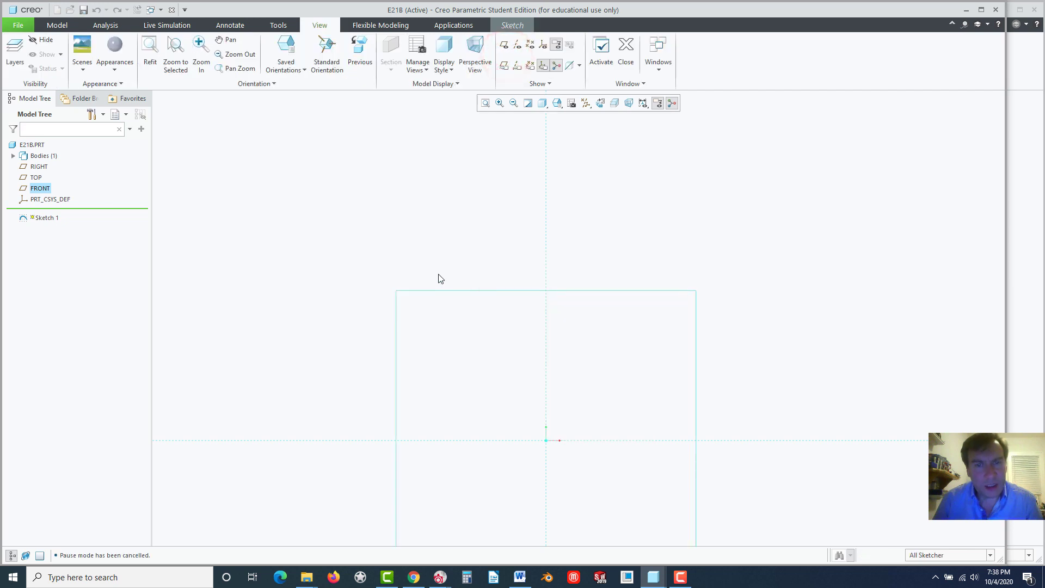
{"action": "scroll", "coordinate": [336, 299], "scroll_direction": "down", "scroll_amount": 2}
{"action": "scroll", "coordinate": [476, 297], "scroll_direction": "up", "scroll_amount": 4}
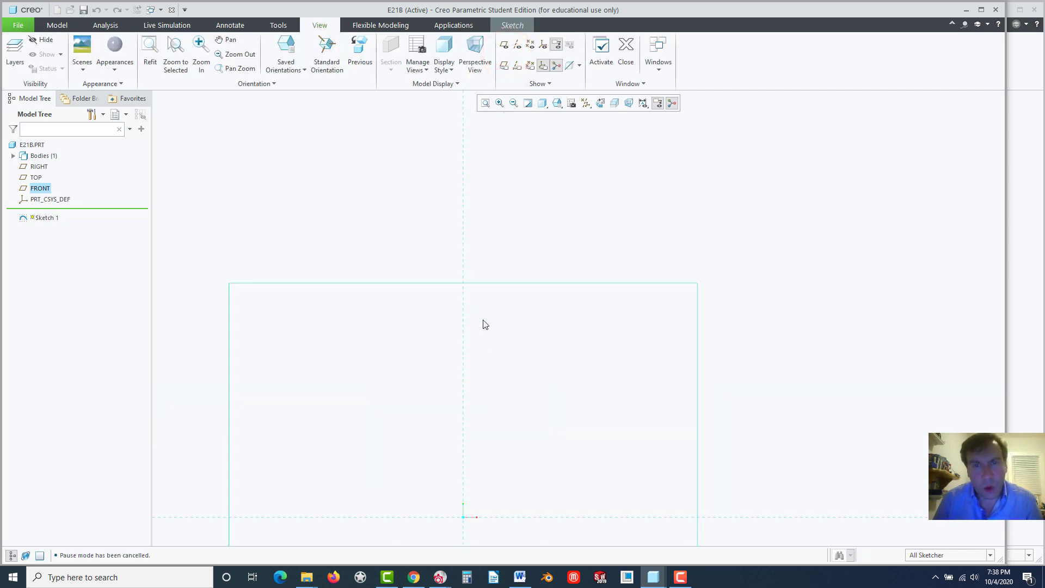
{"action": "scroll", "coordinate": [497, 371], "scroll_direction": "down", "scroll_amount": 5}
{"action": "scroll", "coordinate": [486, 452], "scroll_direction": "up", "scroll_amount": 2}
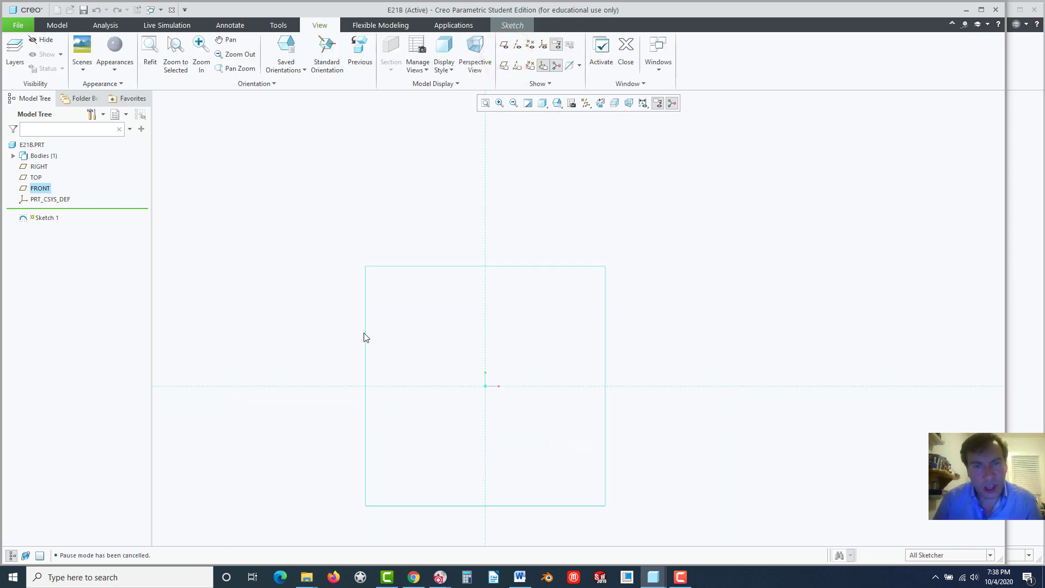
{"action": "left_click", "coordinate": [244, 209]}
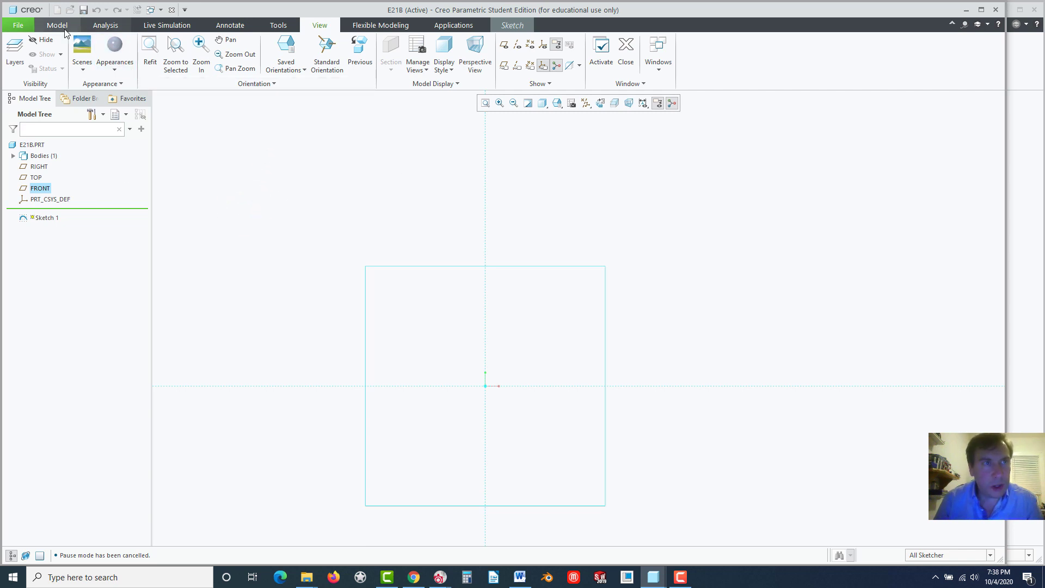
- Draw a vertical line up from the origin and dimension it to 6
{"action": "left_click", "coordinate": [512, 26]}
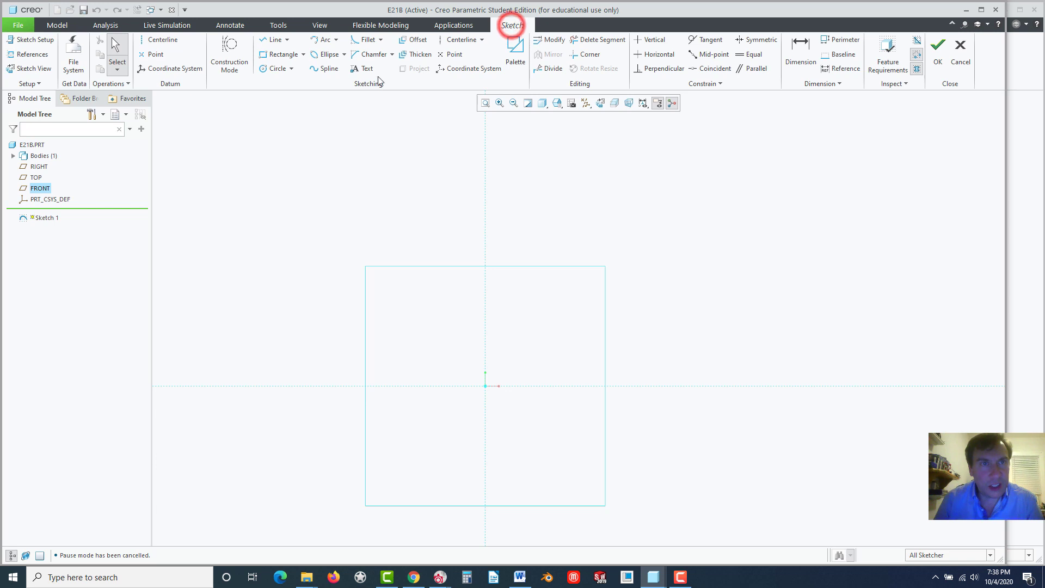
{"action": "left_click", "coordinate": [276, 39]}
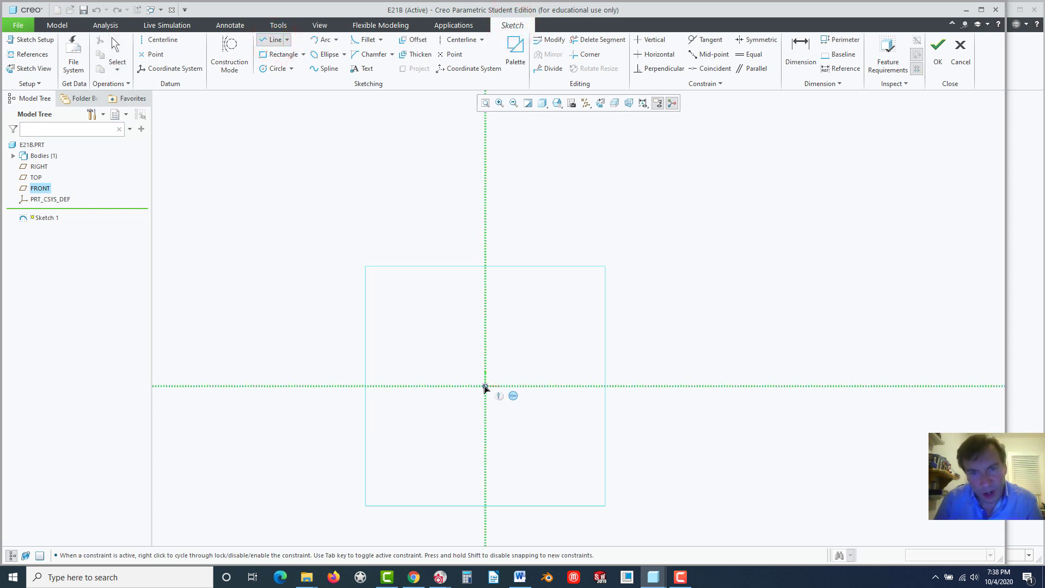
{"action": "left_click", "coordinate": [485, 386]}
{"action": "left_click", "coordinate": [490, 333]}
{"action": "middle_click", "coordinate": [511, 349]}
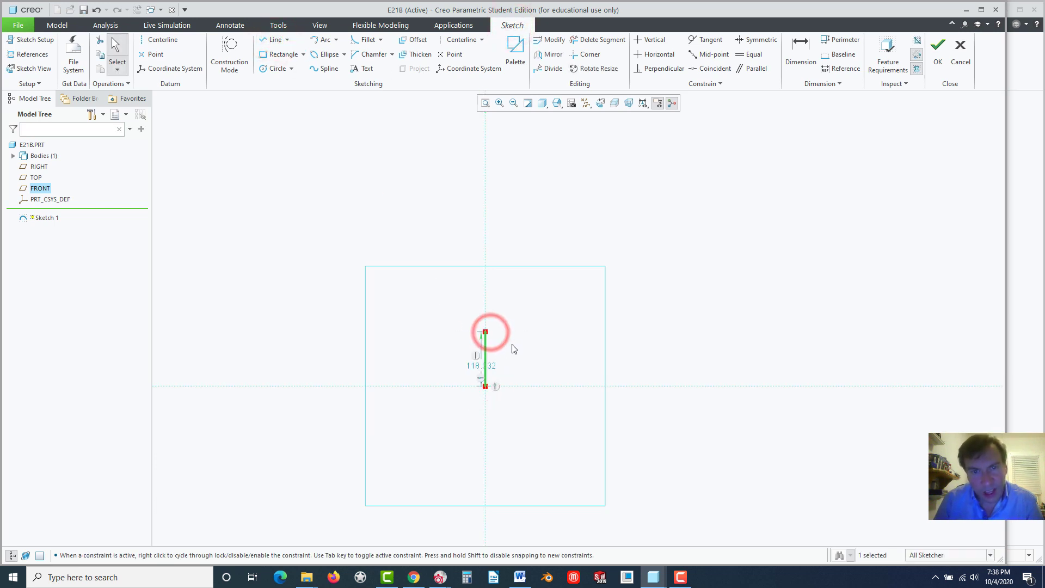
{"action": "double_click", "coordinate": [493, 366]}
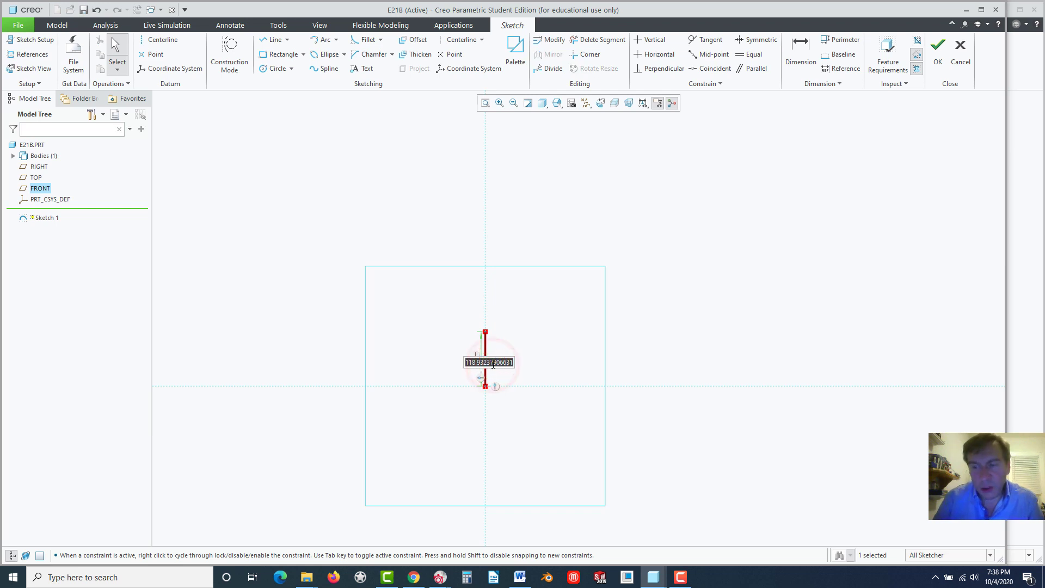
{"action": "type", "text": "6"}
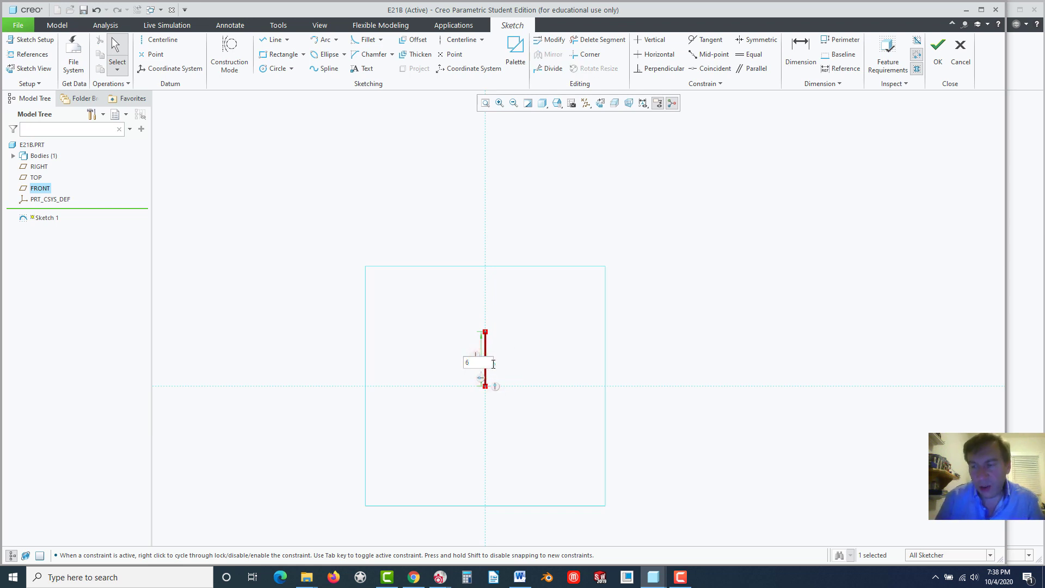
{"action": "key", "text": "Return"}
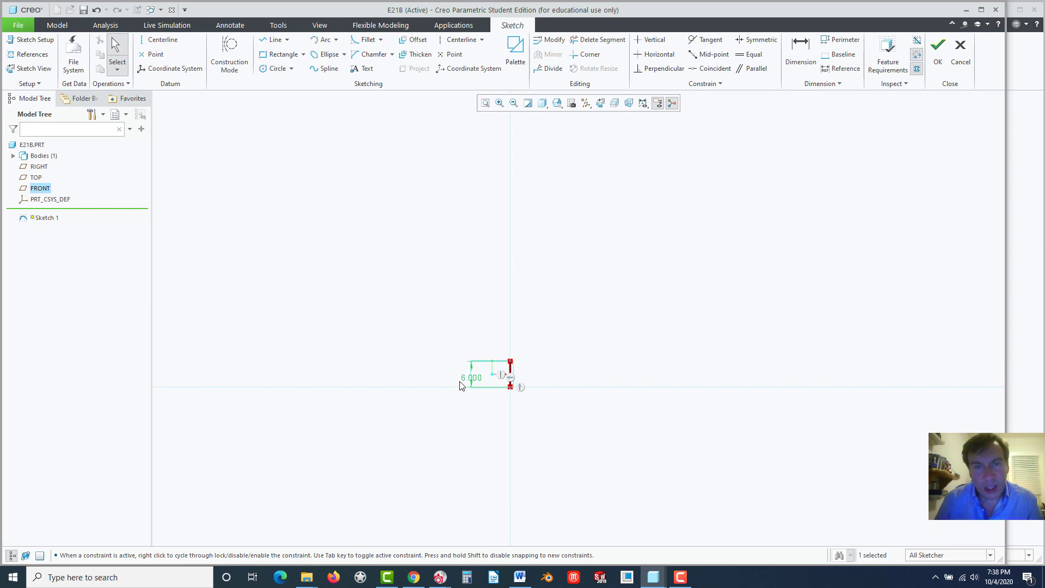
{"action": "left_click_drag", "start_coordinate": [453, 383], "coordinate": [538, 373]}
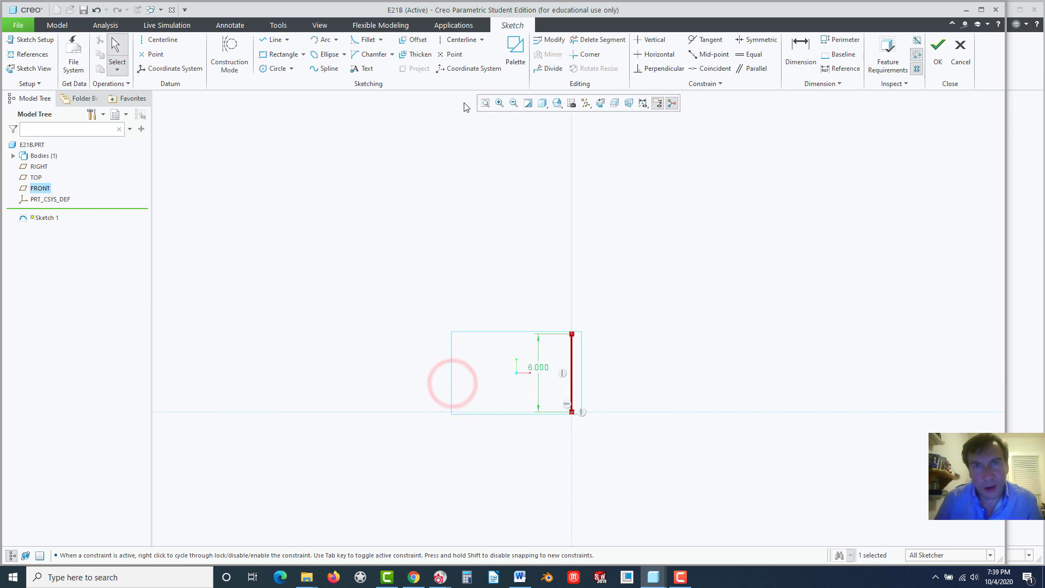
{"action": "left_click", "coordinate": [486, 103]}
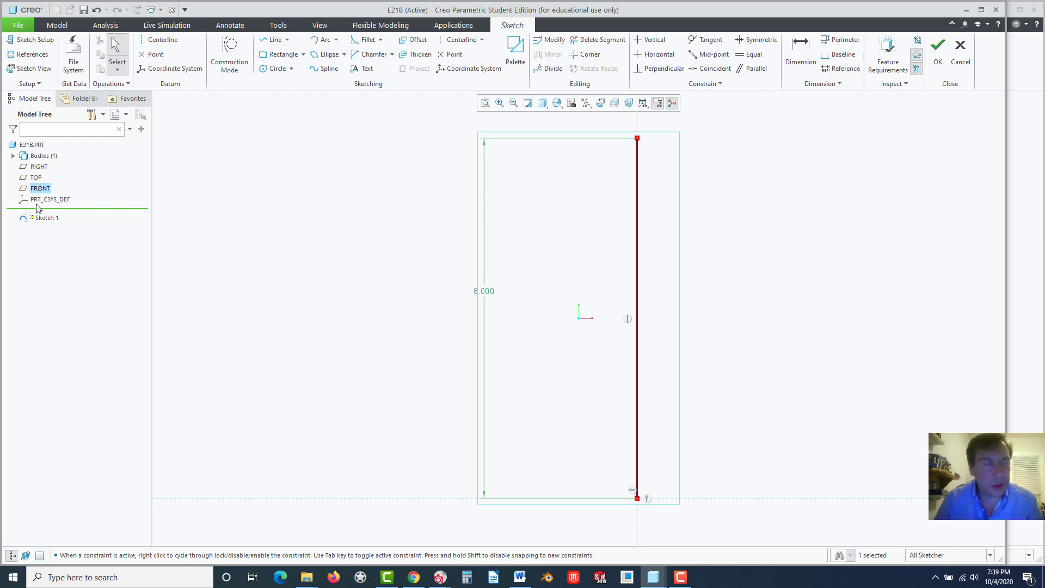
- Re-import FRONT.jpg from the Desktop onto the FRONT plane beside the 6.000 line
{"action": "left_click", "coordinate": [320, 25]}
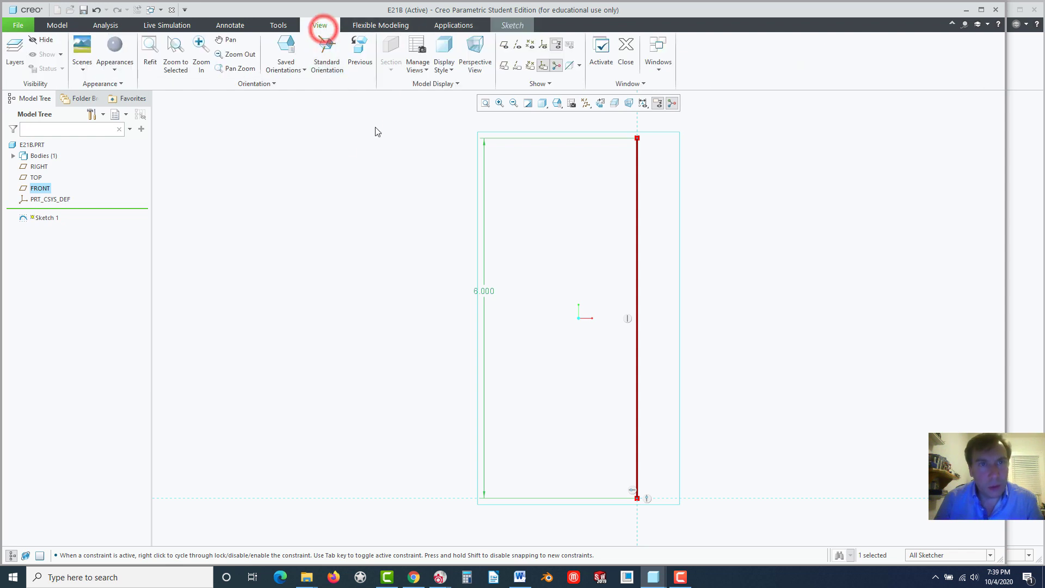
{"action": "left_click", "coordinate": [436, 83]}
{"action": "left_click", "coordinate": [420, 99]}
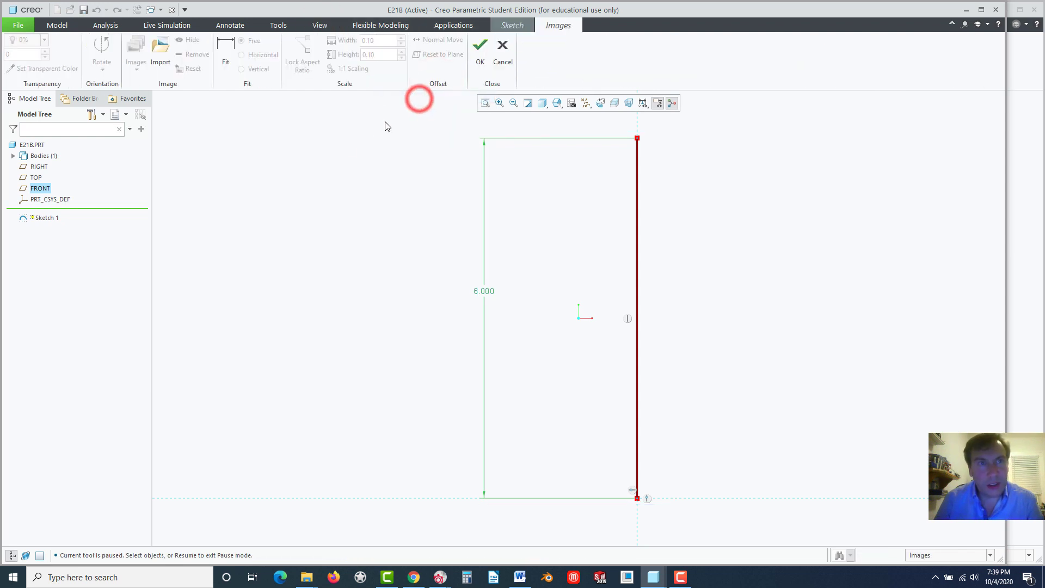
{"action": "left_click", "coordinate": [161, 48]}
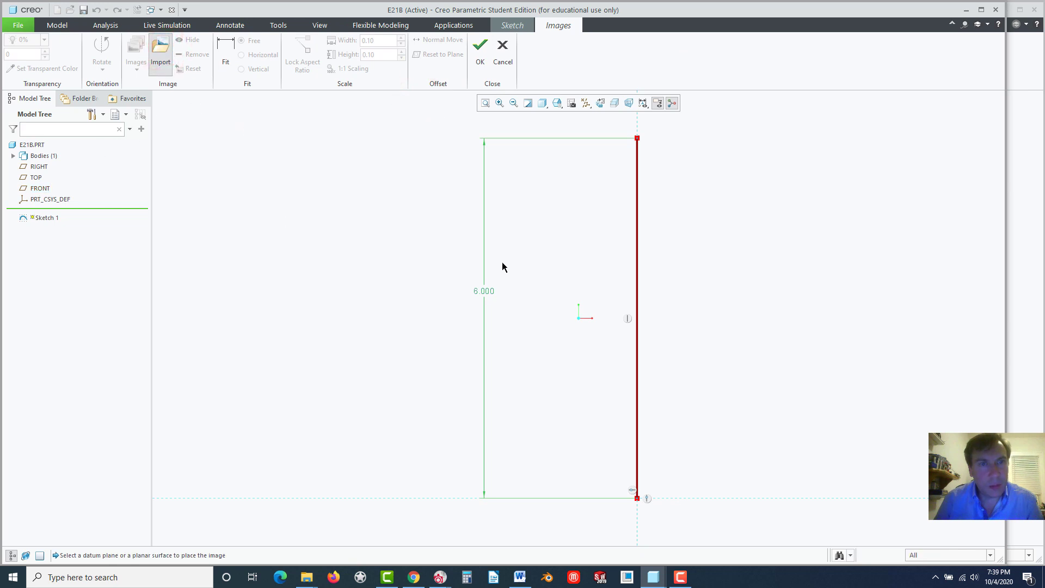
{"action": "left_click", "coordinate": [39, 188]}
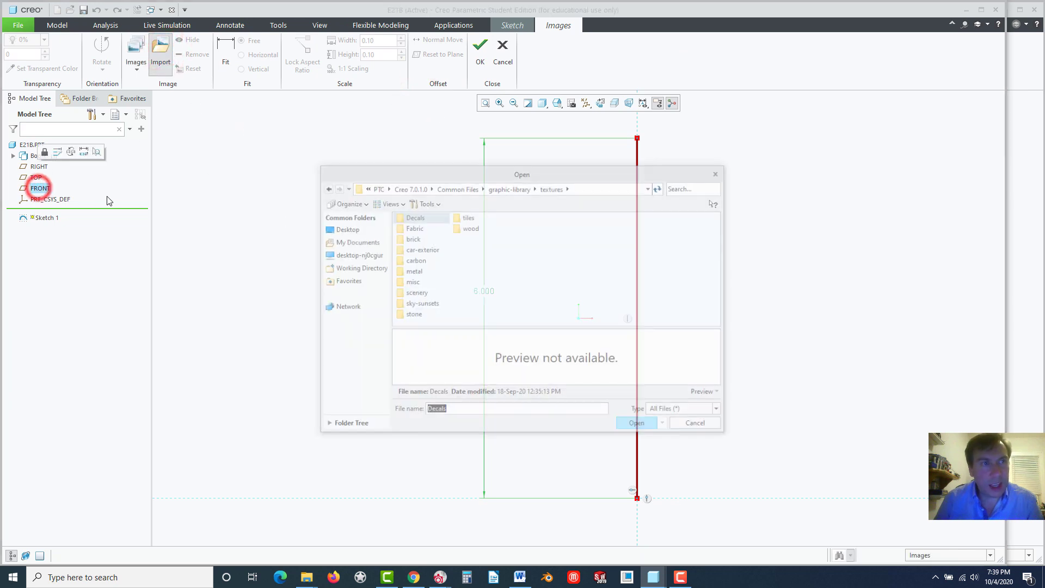
{"action": "left_click", "coordinate": [333, 228]}
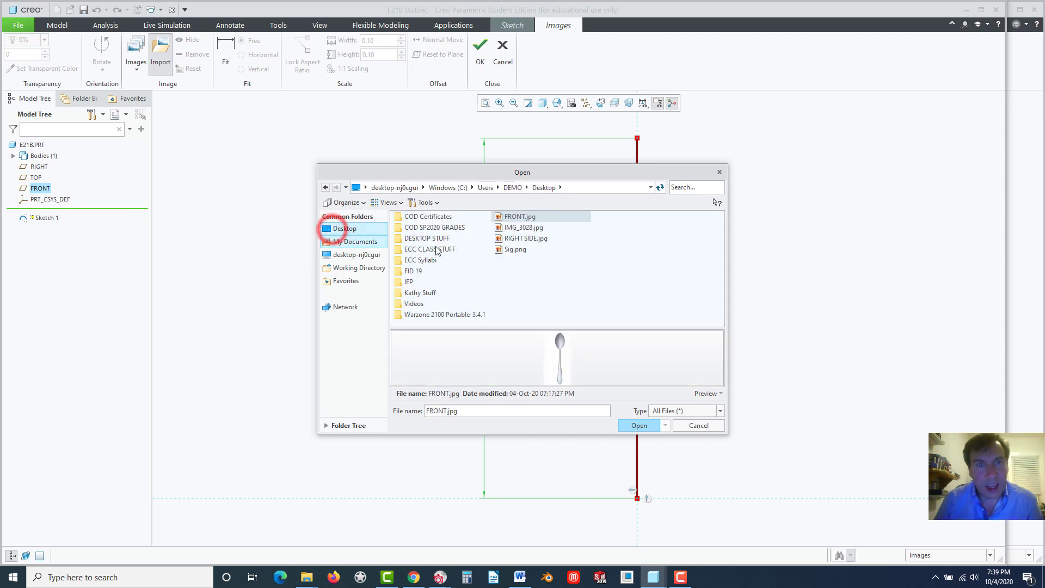
{"action": "left_click", "coordinate": [520, 216]}
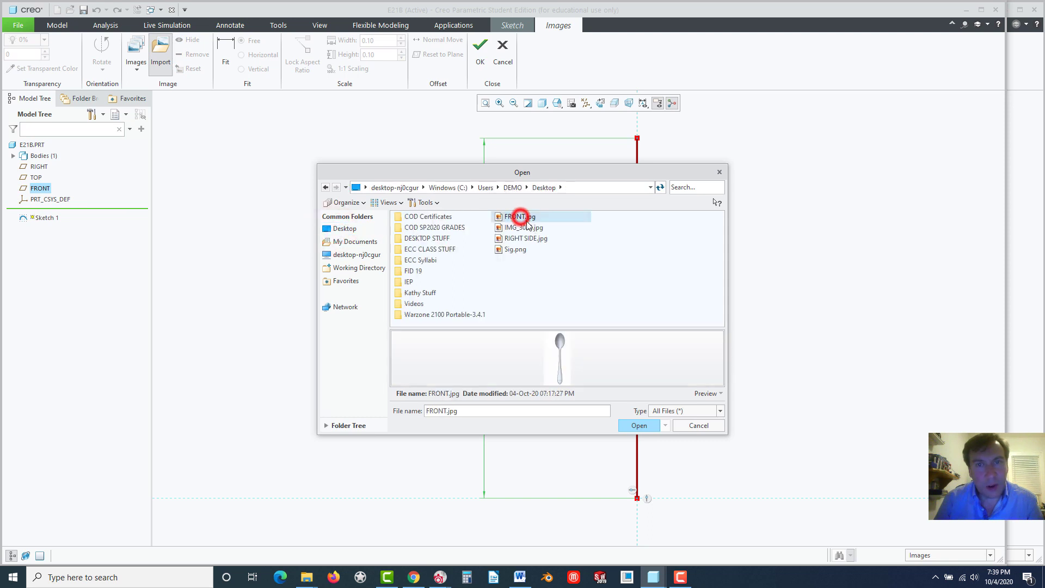
{"action": "left_click", "coordinate": [633, 425]}
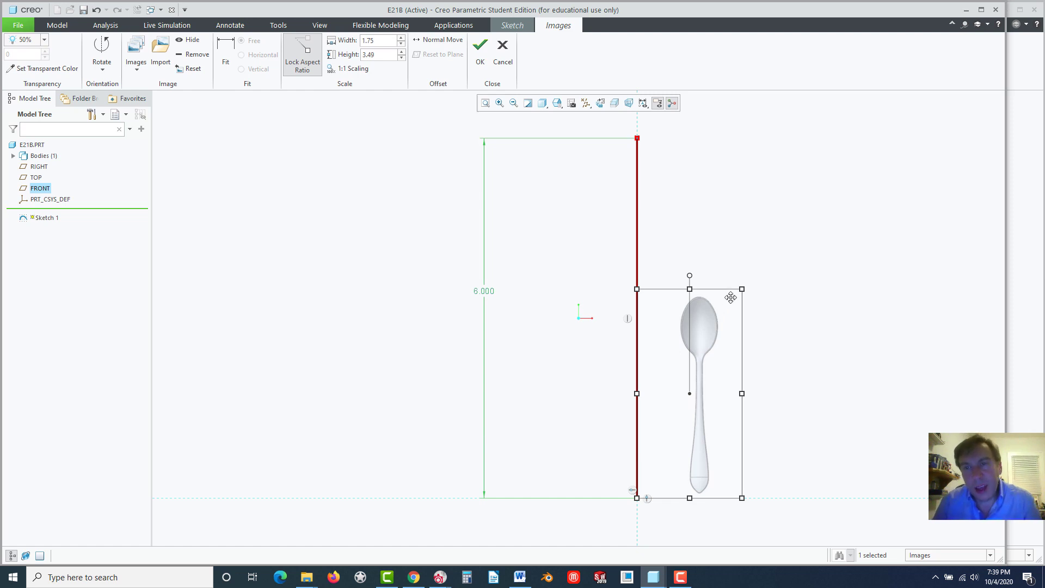
- Anchor the spoon image at its handle end and align it onto the vertical line at the origin
{"action": "left_click", "coordinate": [690, 394]}
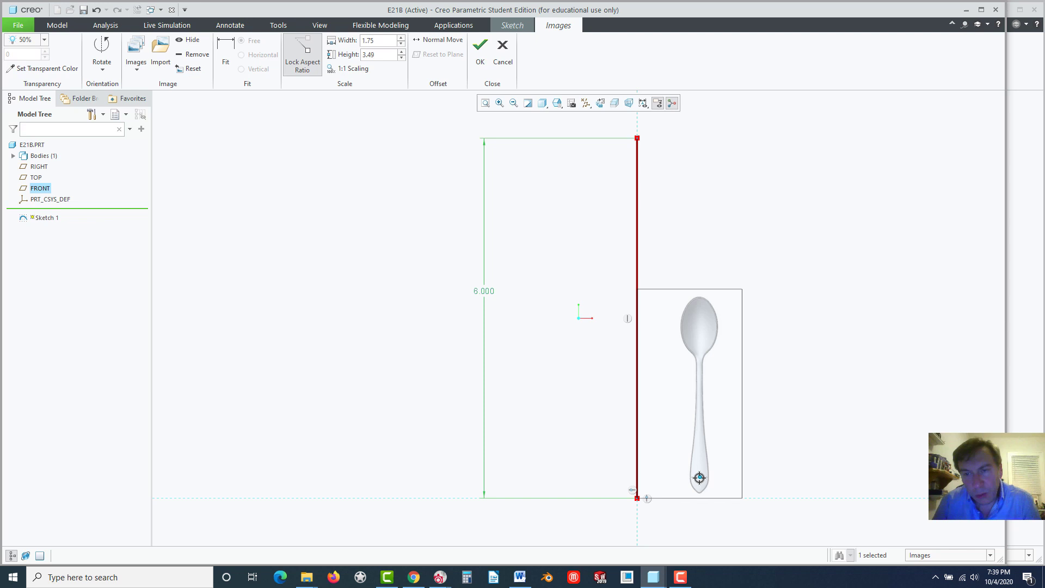
{"action": "scroll", "coordinate": [699, 478], "scroll_direction": "down", "scroll_amount": 8}
{"action": "left_click", "coordinate": [710, 363]}
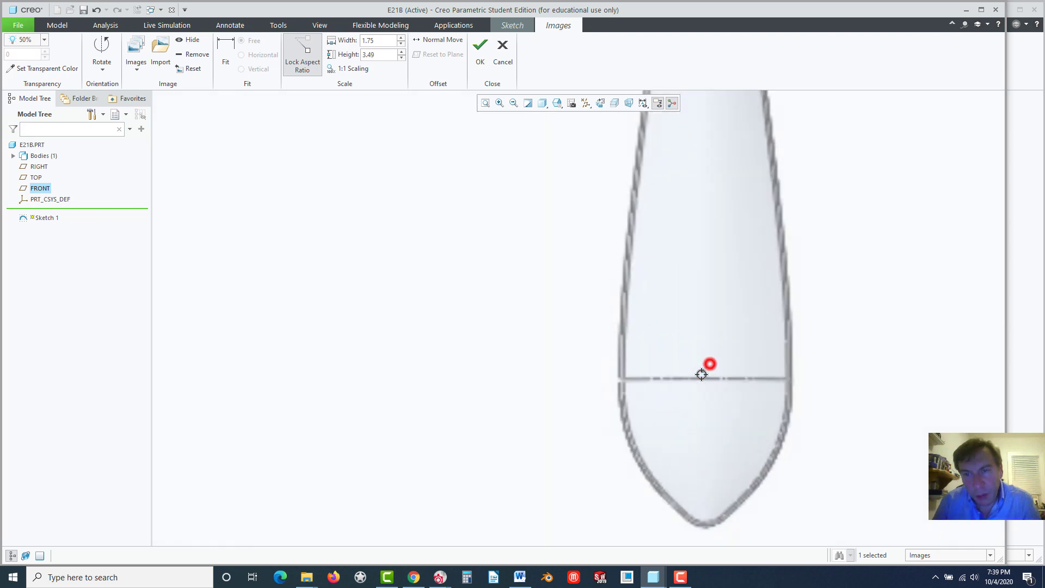
{"action": "left_click", "coordinate": [703, 378]}
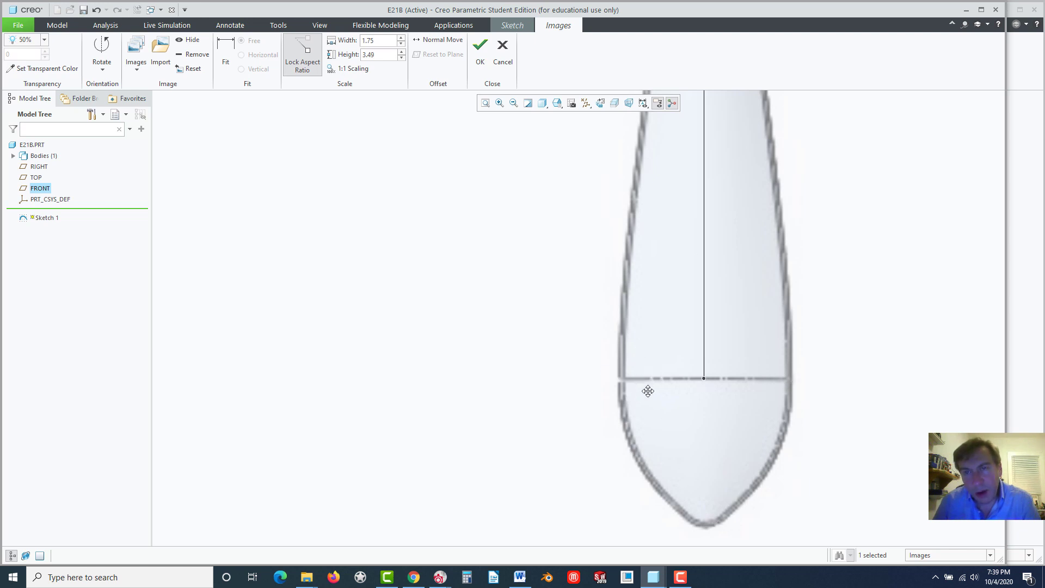
{"action": "scroll", "coordinate": [686, 410], "scroll_direction": "down", "scroll_amount": 6}
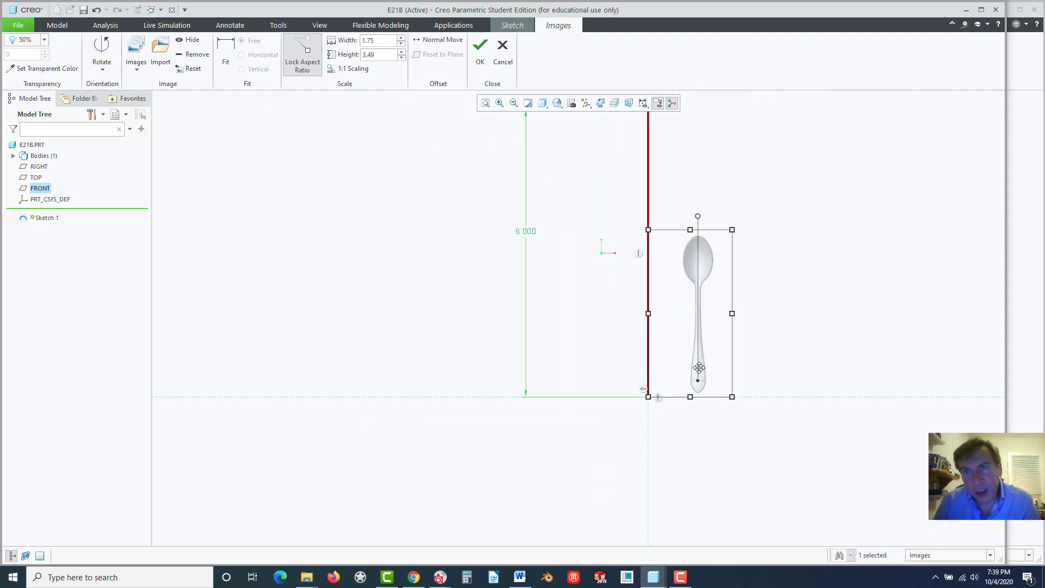
{"action": "scroll", "coordinate": [709, 391], "scroll_direction": "up", "scroll_amount": 5}
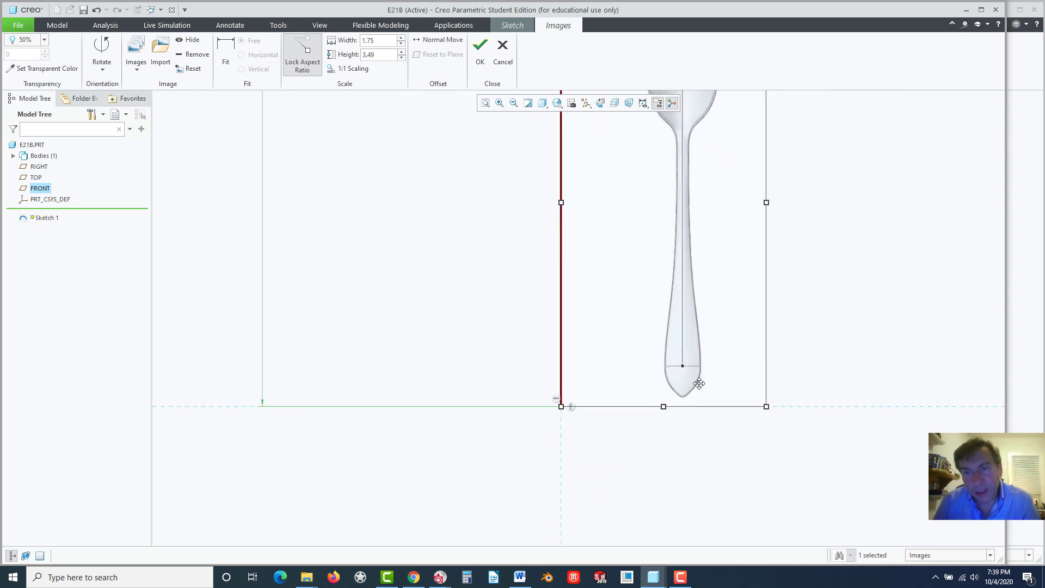
{"action": "mouse_move", "coordinate": [702, 384]}
{"action": "left_mouse_down"}
{"action": "mouse_move", "coordinate": [620, 421]}
{"action": "mouse_move", "coordinate": [579, 424]}
{"action": "left_mouse_up"}
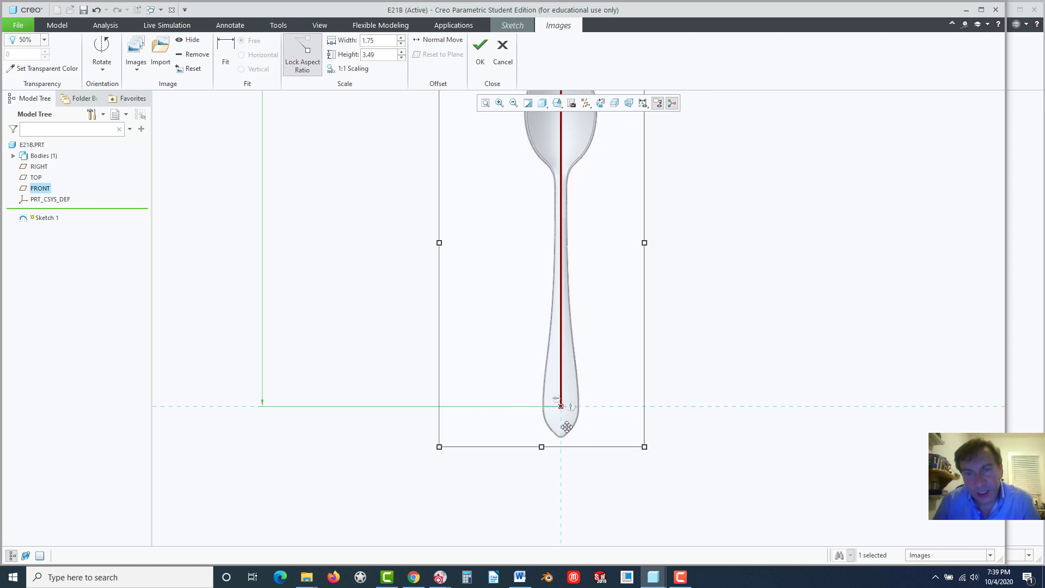
{"action": "scroll", "coordinate": [551, 403], "scroll_direction": "up", "scroll_amount": 6}
{"action": "left_click_drag", "start_coordinate": [528, 387], "coordinate": [525, 382]}
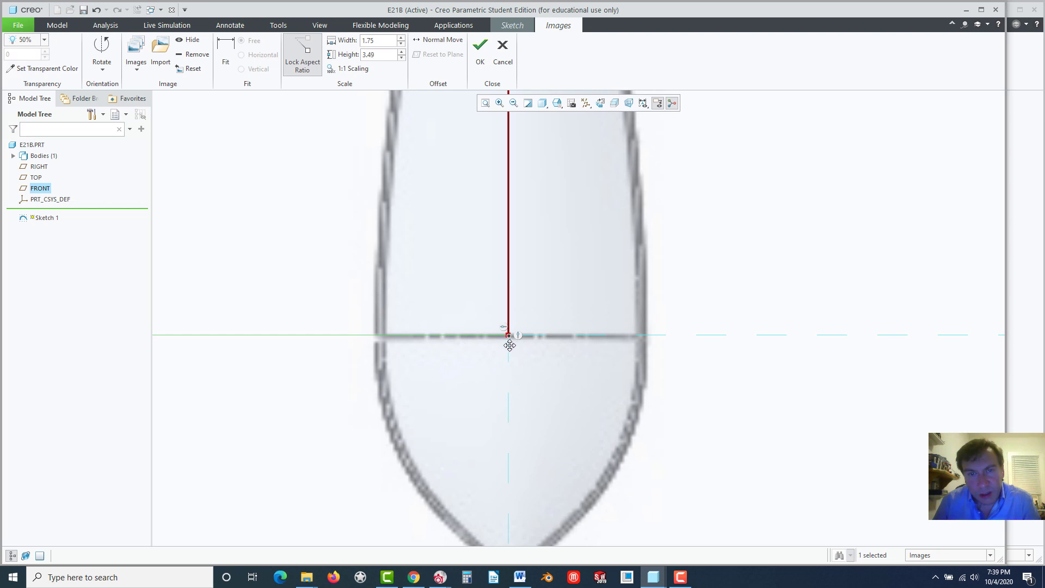
{"action": "scroll", "coordinate": [510, 345], "scroll_direction": "down", "scroll_amount": 7}
{"action": "scroll", "coordinate": [531, 207], "scroll_direction": "up", "scroll_amount": 4}
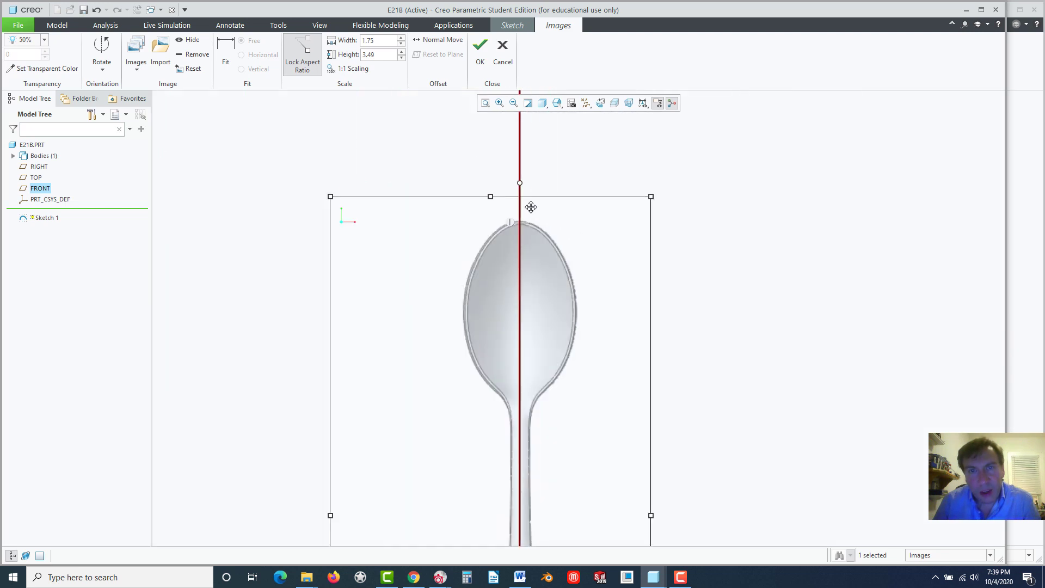
{"action": "scroll", "coordinate": [531, 207], "scroll_direction": "up", "scroll_amount": 2}
- Scale the spoon image to span the 6.000 line and accept the placement
{"action": "mouse_move", "coordinate": [453, 186]}
{"action": "left_mouse_down"}
{"action": "mouse_move", "coordinate": [455, 128]}
{"action": "mouse_move", "coordinate": [457, 151]}
{"action": "left_mouse_up"}
{"action": "scroll", "coordinate": [550, 266], "scroll_direction": "down", "scroll_amount": 6}
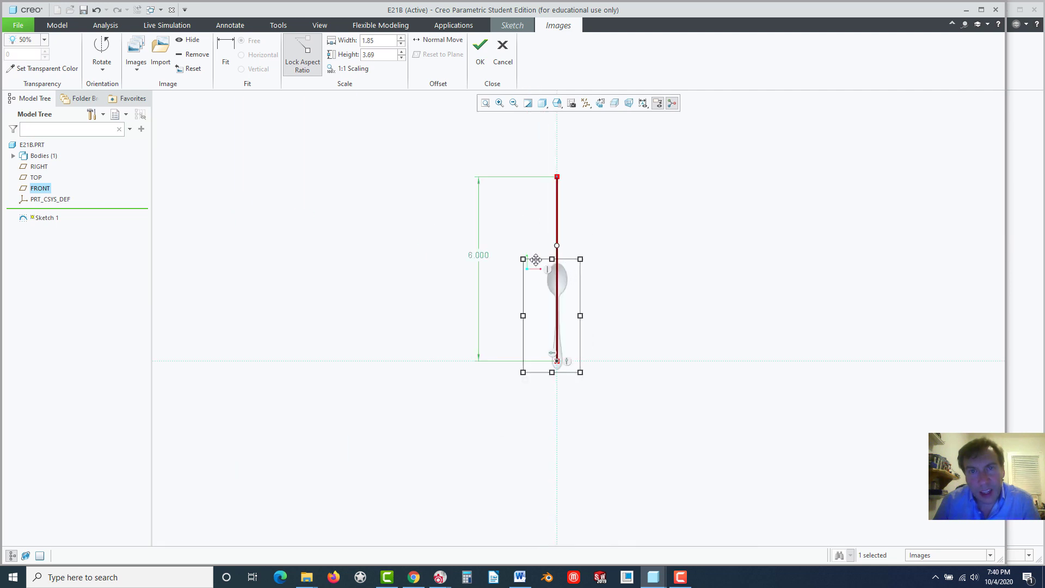
{"action": "mouse_move", "coordinate": [552, 259]}
{"action": "left_mouse_down"}
{"action": "mouse_move", "coordinate": [545, 171]}
{"action": "mouse_move", "coordinate": [556, 158]}
{"action": "mouse_move", "coordinate": [515, 173]}
{"action": "left_mouse_up"}
{"action": "scroll", "coordinate": [545, 171], "scroll_direction": "down", "scroll_amount": 2}
{"action": "scroll", "coordinate": [555, 158], "scroll_direction": "up", "scroll_amount": 6}
{"action": "scroll", "coordinate": [547, 228], "scroll_direction": "down", "scroll_amount": 3}
{"action": "scroll", "coordinate": [544, 212], "scroll_direction": "down", "scroll_amount": 2}
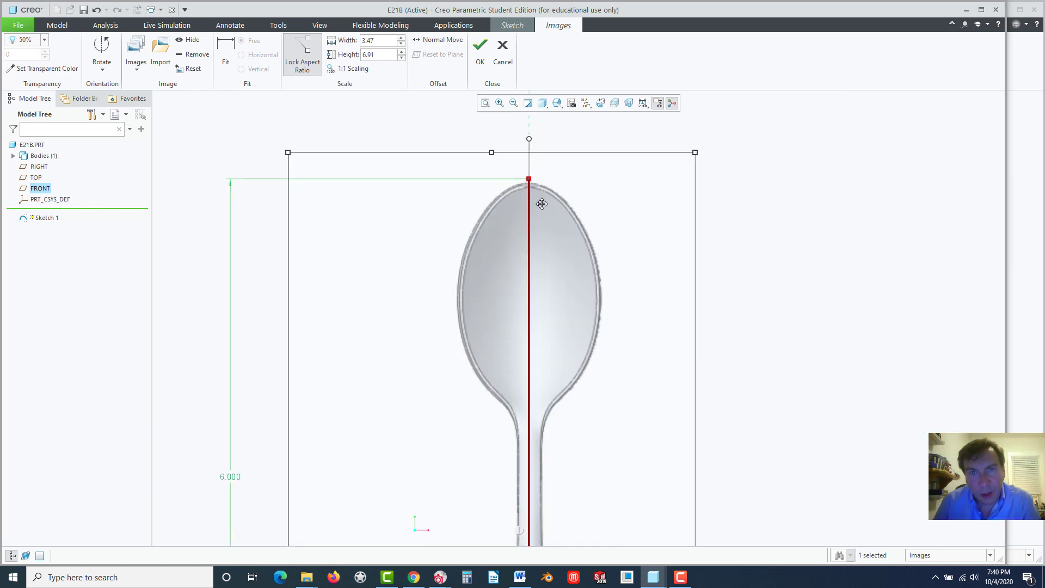
{"action": "scroll", "coordinate": [542, 204], "scroll_direction": "down", "scroll_amount": 5}
{"action": "scroll", "coordinate": [494, 205], "scroll_direction": "up", "scroll_amount": 2}
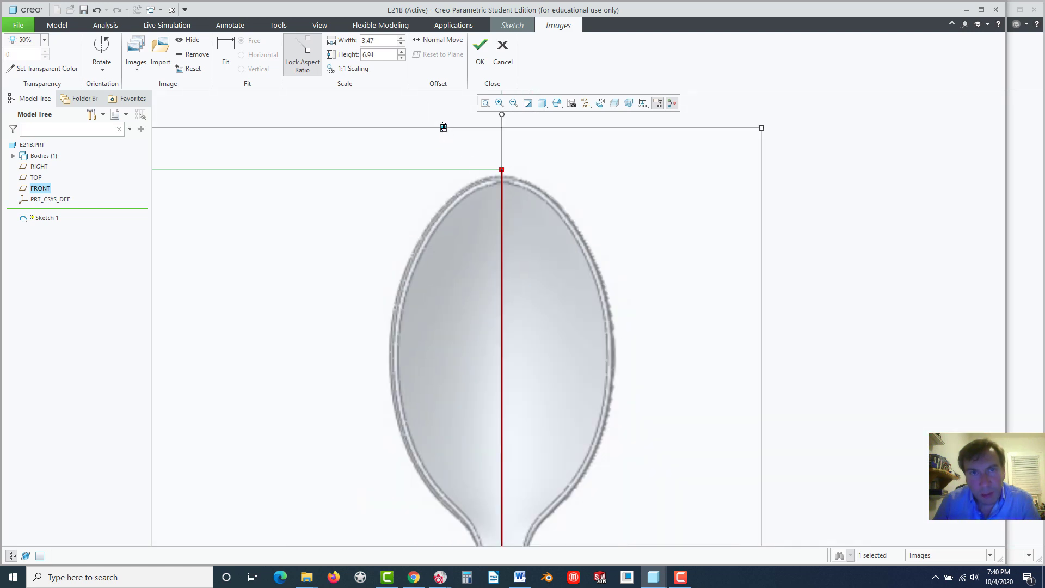
{"action": "left_click_drag", "start_coordinate": [444, 126], "coordinate": [444, 126]}
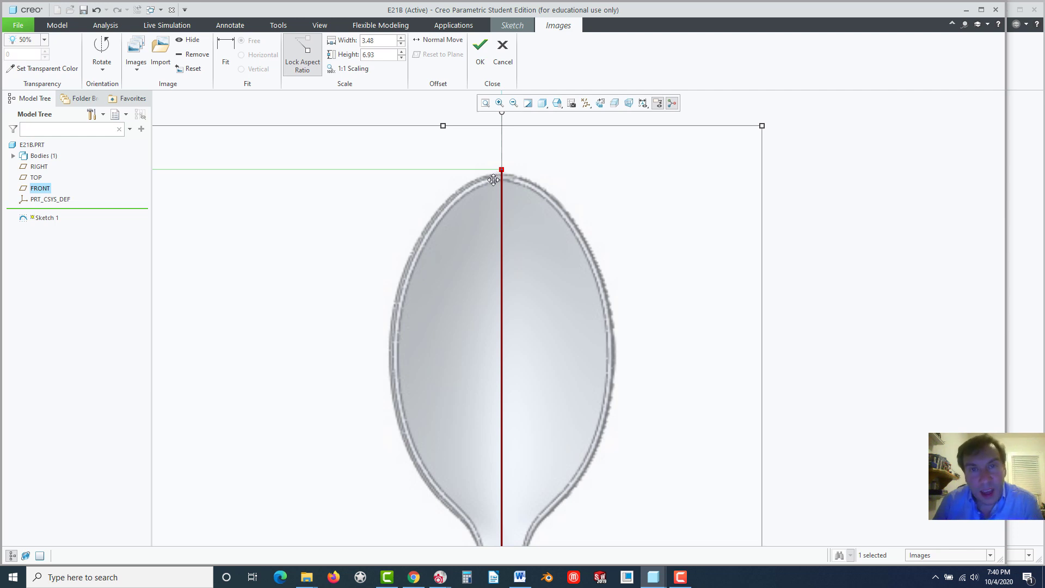
{"action": "scroll", "coordinate": [550, 373], "scroll_direction": "up", "scroll_amount": 5}
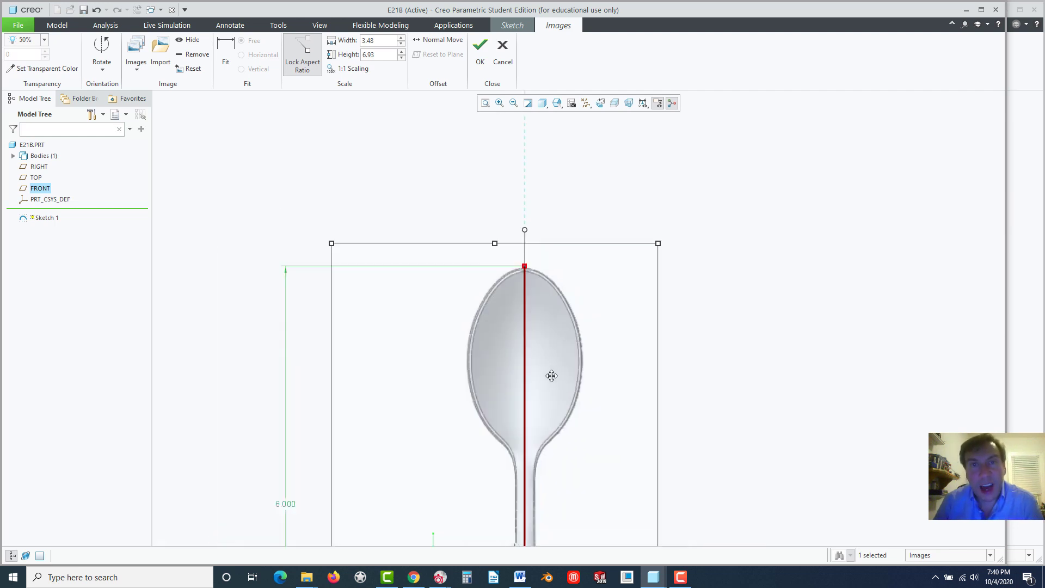
{"action": "scroll", "coordinate": [560, 474], "scroll_direction": "down", "scroll_amount": 2}
{"action": "scroll", "coordinate": [551, 457], "scroll_direction": "down", "scroll_amount": 3}
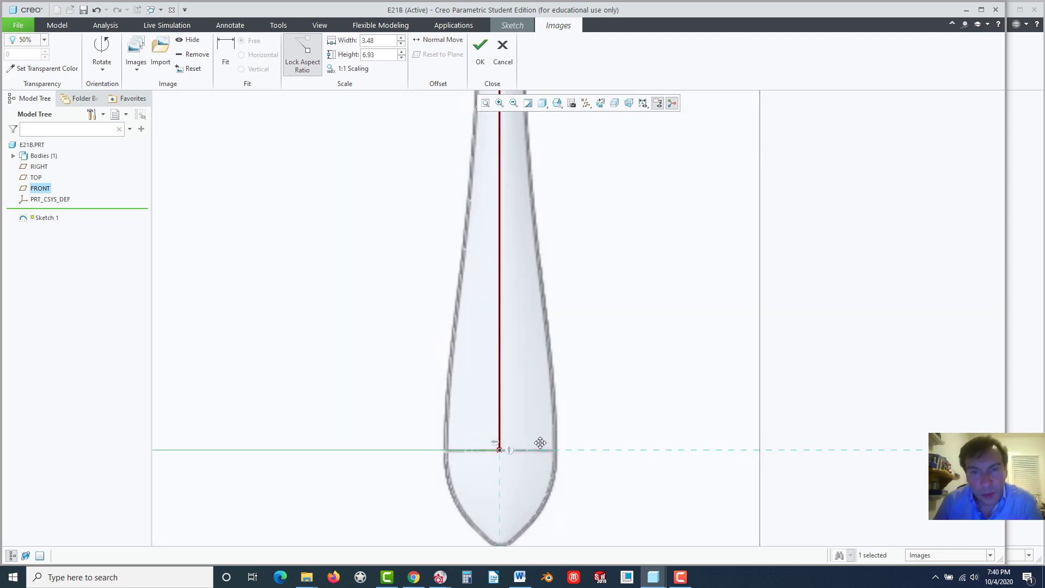
{"action": "left_click_drag", "start_coordinate": [541, 443], "coordinate": [543, 445]}
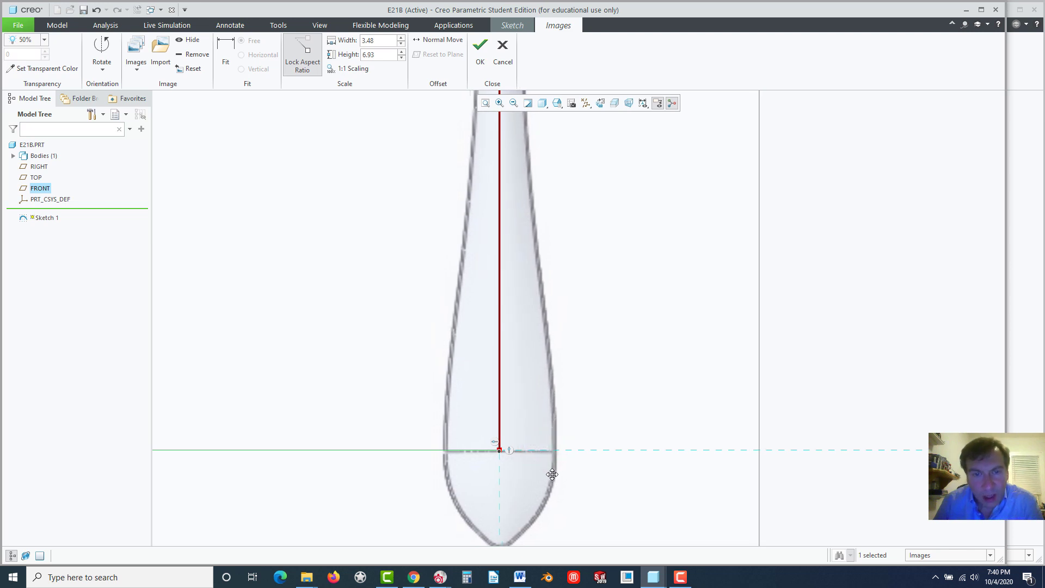
{"action": "left_click", "coordinate": [479, 53]}
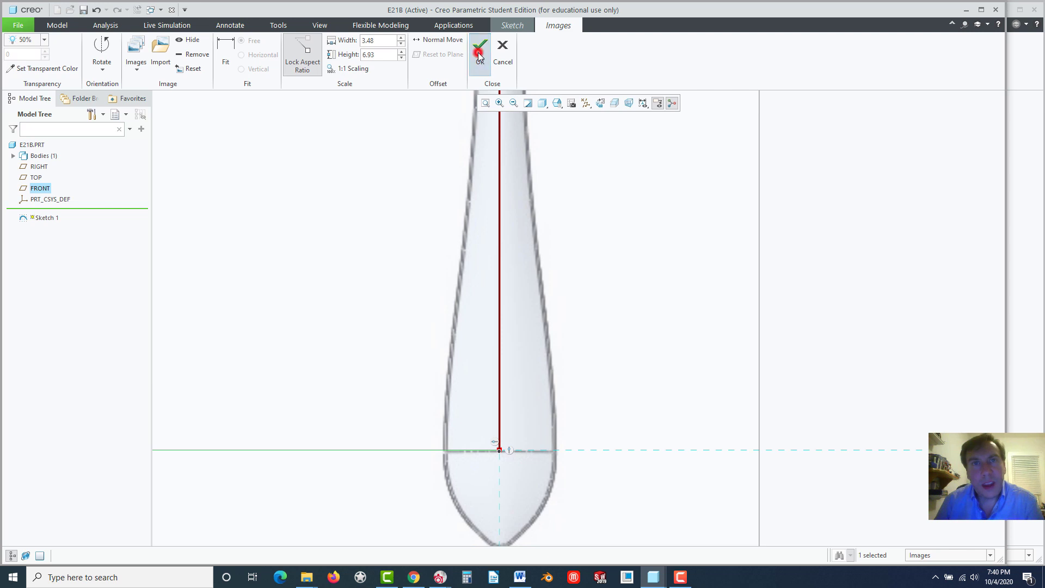
- Accept Sketch 1, then begin Sketch 2 on the FRONT datum plane
{"action": "scroll", "coordinate": [473, 355], "scroll_direction": "down", "scroll_amount": 5}
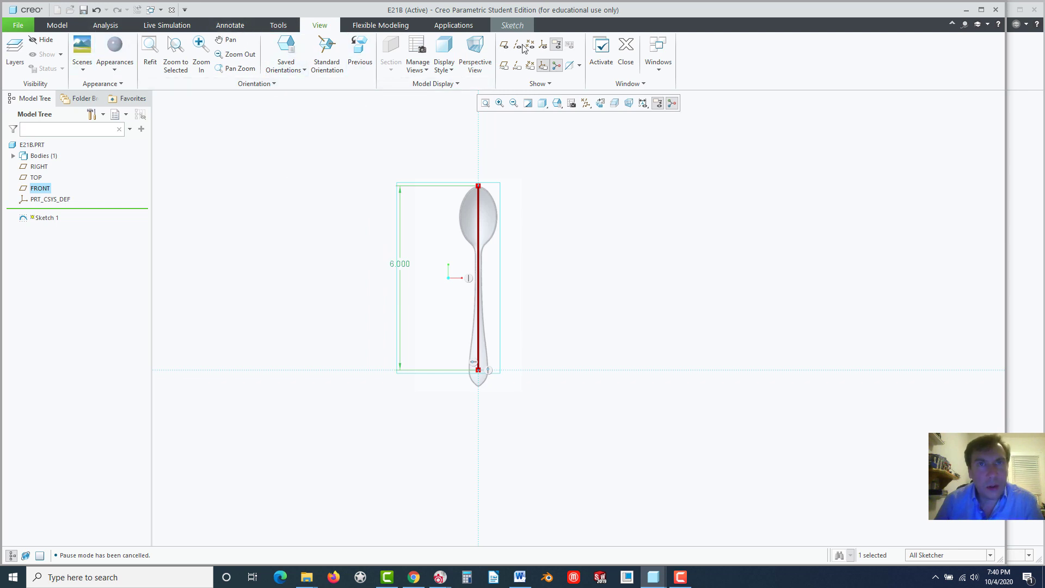
{"action": "left_click", "coordinate": [513, 26]}
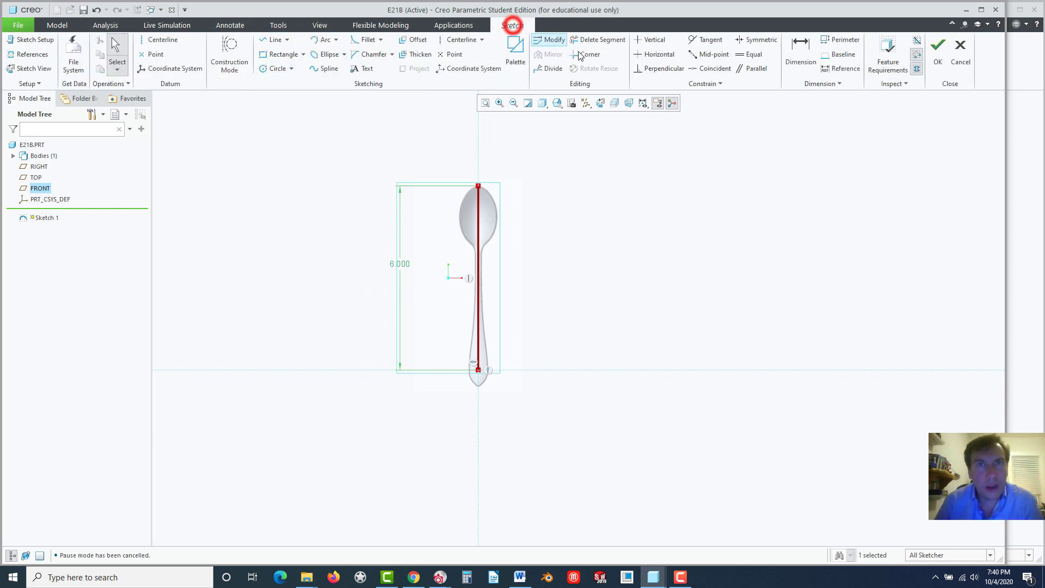
{"action": "left_click", "coordinate": [936, 54]}
{"action": "scroll", "coordinate": [789, 382], "scroll_direction": "up", "scroll_amount": 3}
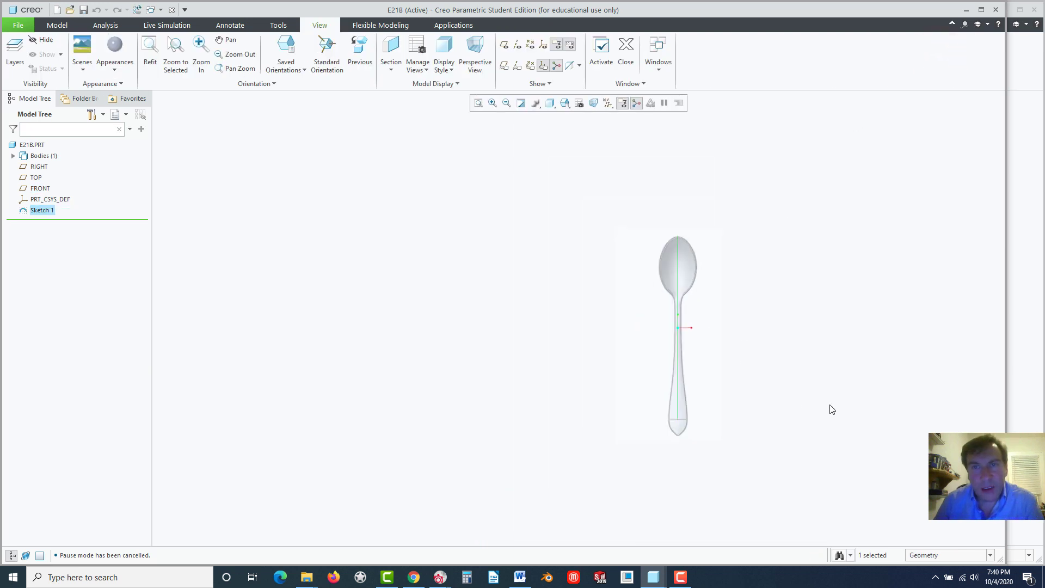
{"action": "scroll", "coordinate": [784, 351], "scroll_direction": "down", "scroll_amount": 2}
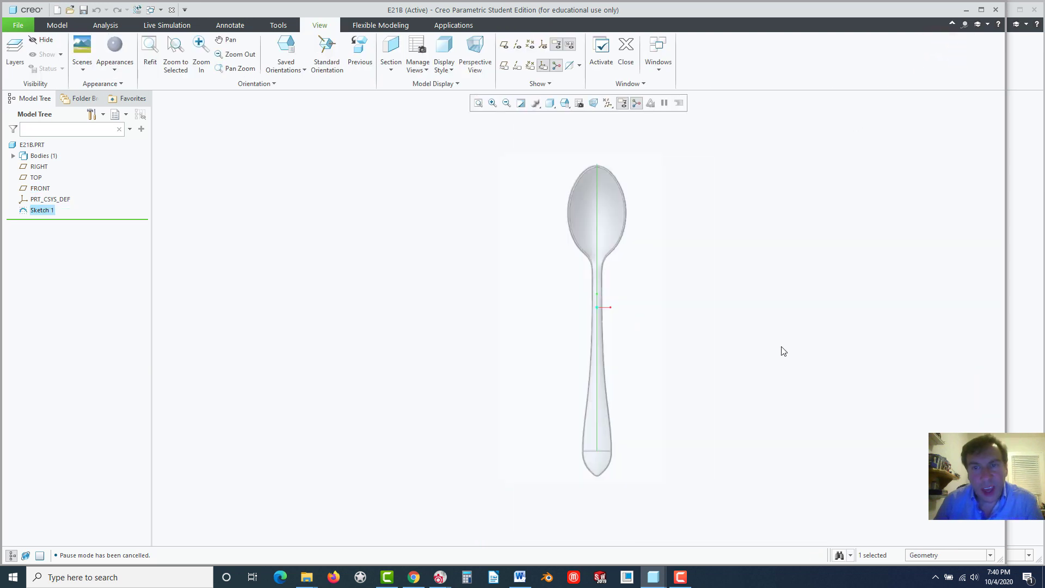
{"action": "left_click", "coordinate": [30, 187]}
{"action": "left_click", "coordinate": [36, 137]}
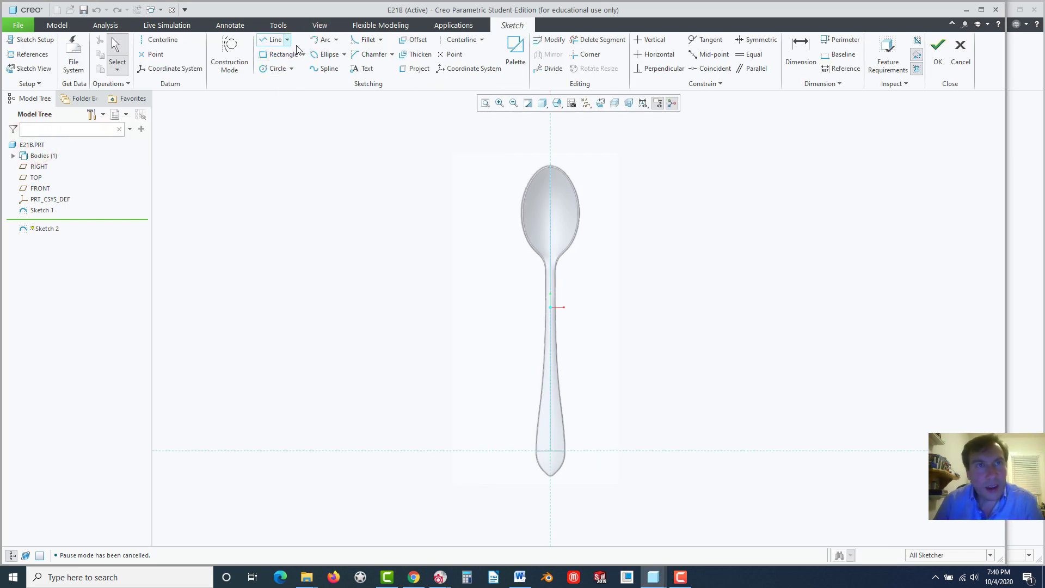
- Start a spline at the handle's bottom line, placing points up the handle's left edge
{"action": "left_click", "coordinate": [320, 68]}
{"action": "scroll", "coordinate": [523, 446], "scroll_direction": "up", "scroll_amount": 5}
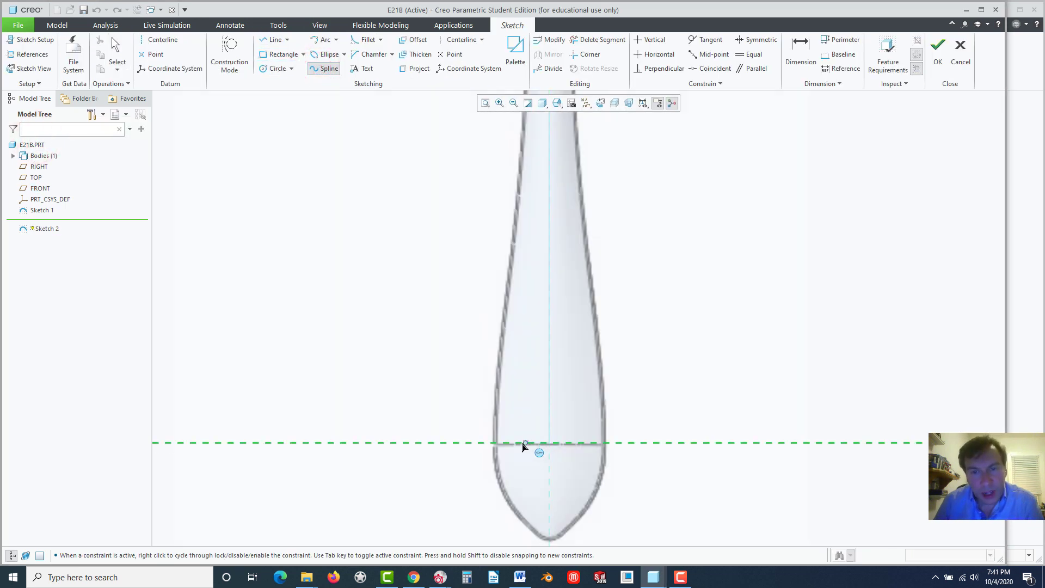
{"action": "scroll", "coordinate": [523, 446], "scroll_direction": "up", "scroll_amount": 2}
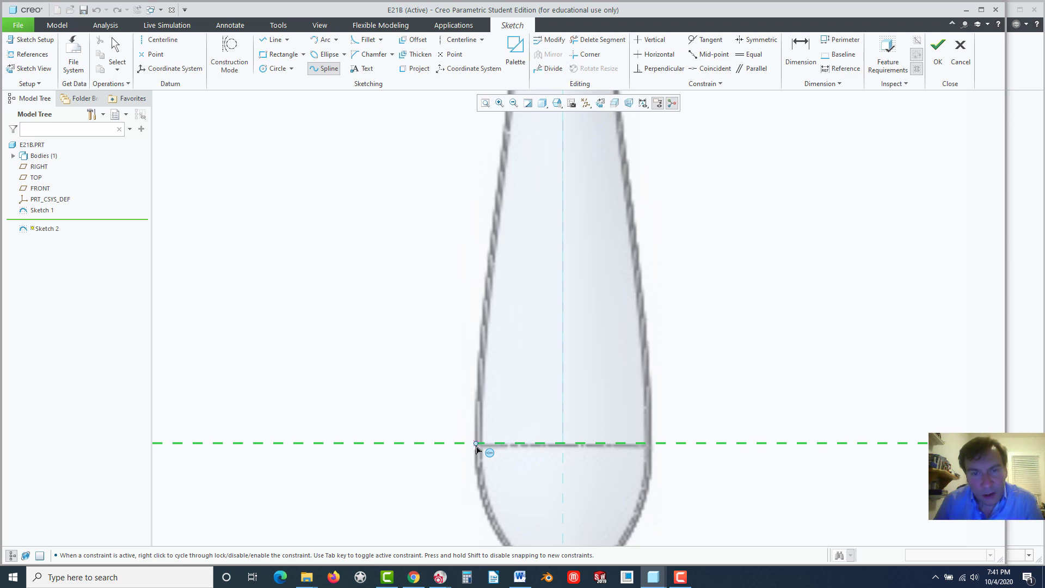
{"action": "left_click", "coordinate": [476, 443]}
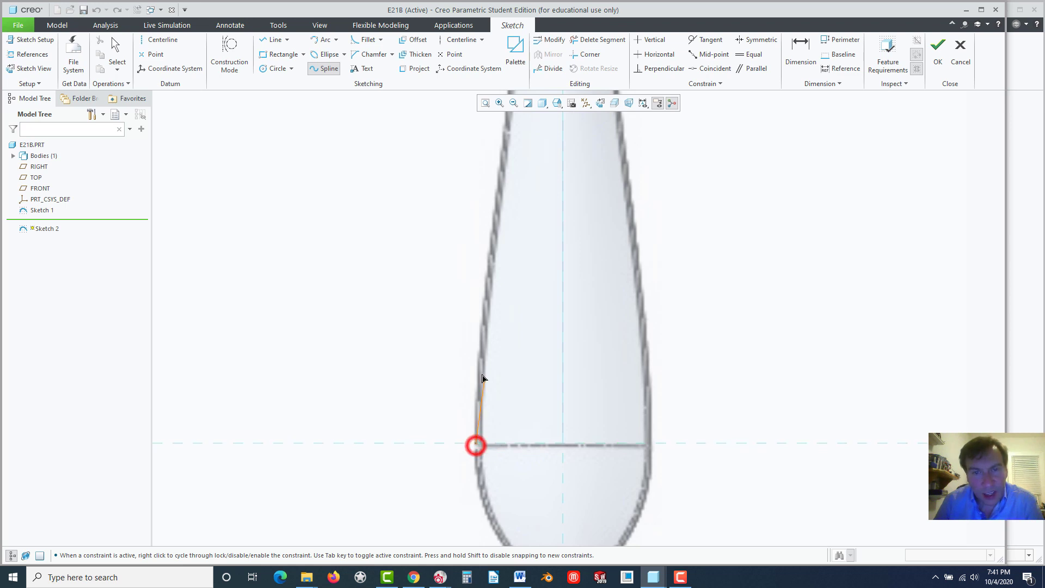
{"action": "left_click", "coordinate": [477, 363]}
{"action": "left_click", "coordinate": [493, 224]}
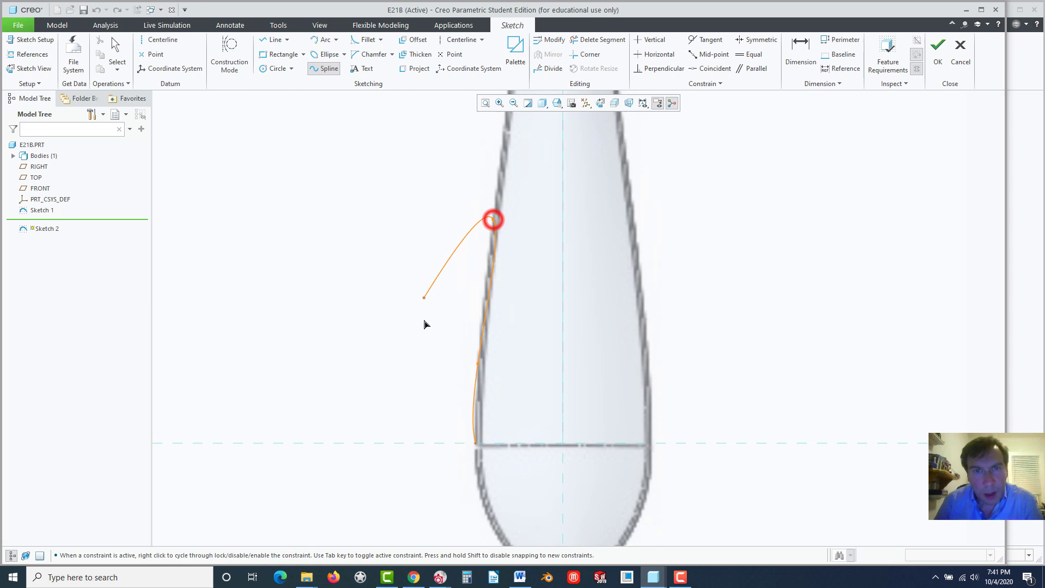
{"action": "scroll", "coordinate": [422, 298], "scroll_direction": "down", "scroll_amount": 3}
{"action": "scroll", "coordinate": [427, 302], "scroll_direction": "up", "scroll_amount": 4}
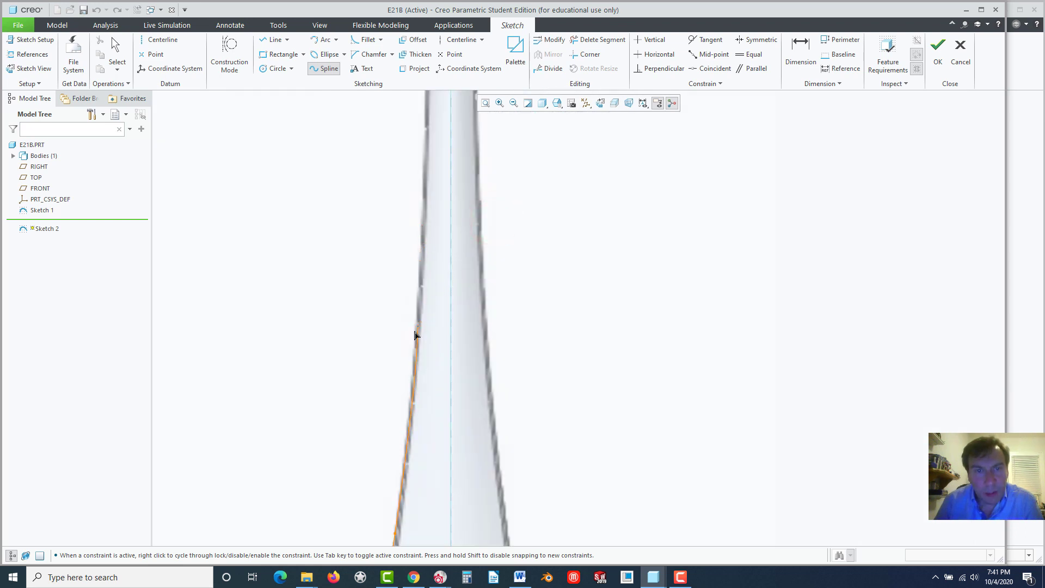
{"action": "scroll", "coordinate": [411, 409], "scroll_direction": "down", "scroll_amount": 3}
{"action": "scroll", "coordinate": [399, 333], "scroll_direction": "up", "scroll_amount": 4}
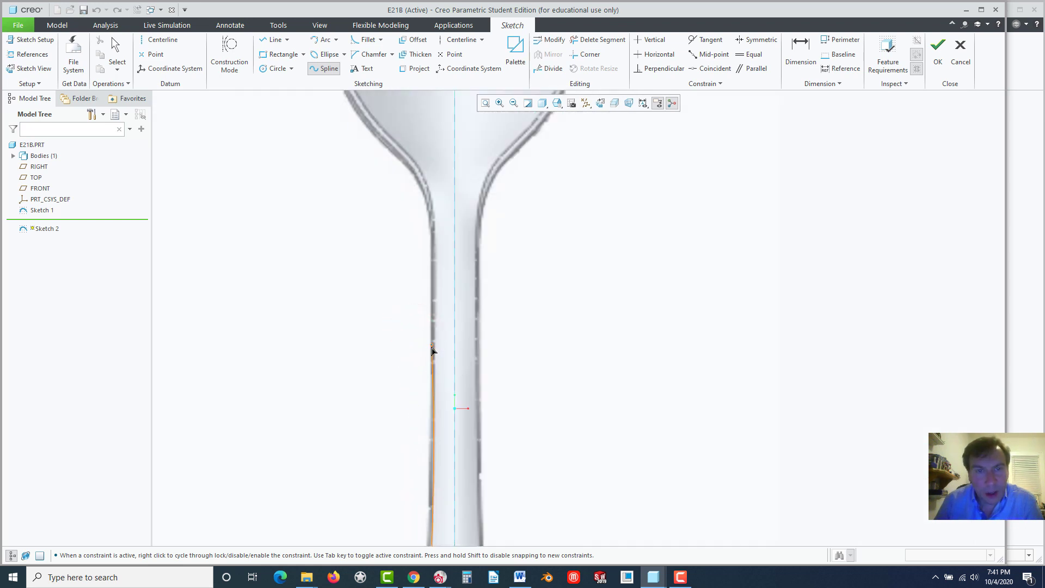
{"action": "left_click", "coordinate": [434, 445]}
{"action": "left_click", "coordinate": [433, 311]}
{"action": "left_click", "coordinate": [432, 224]}
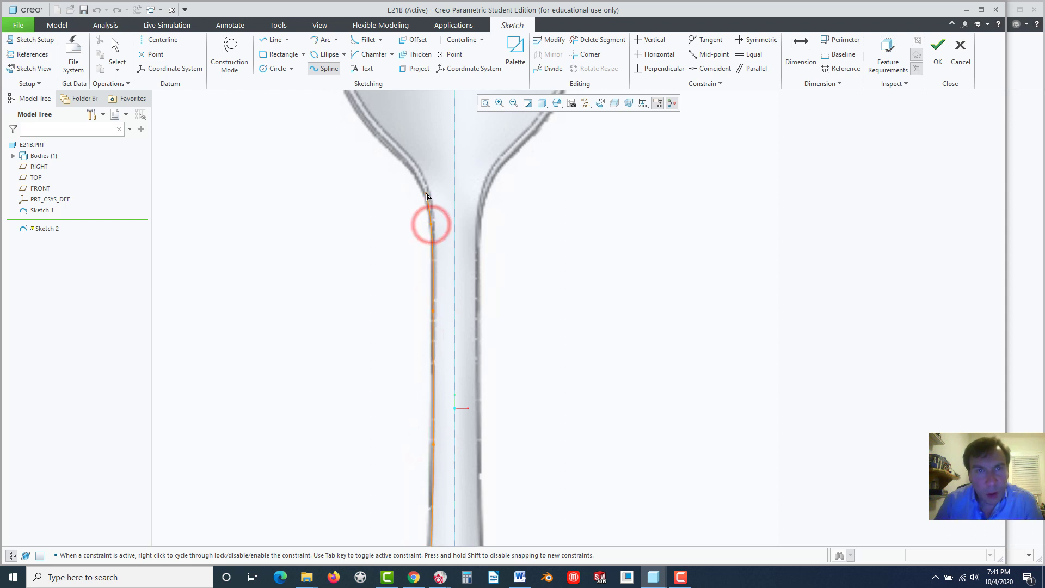
- Continue the spline around the neck and the bowl's left edge to the bowl tip
{"action": "left_click", "coordinate": [423, 189]}
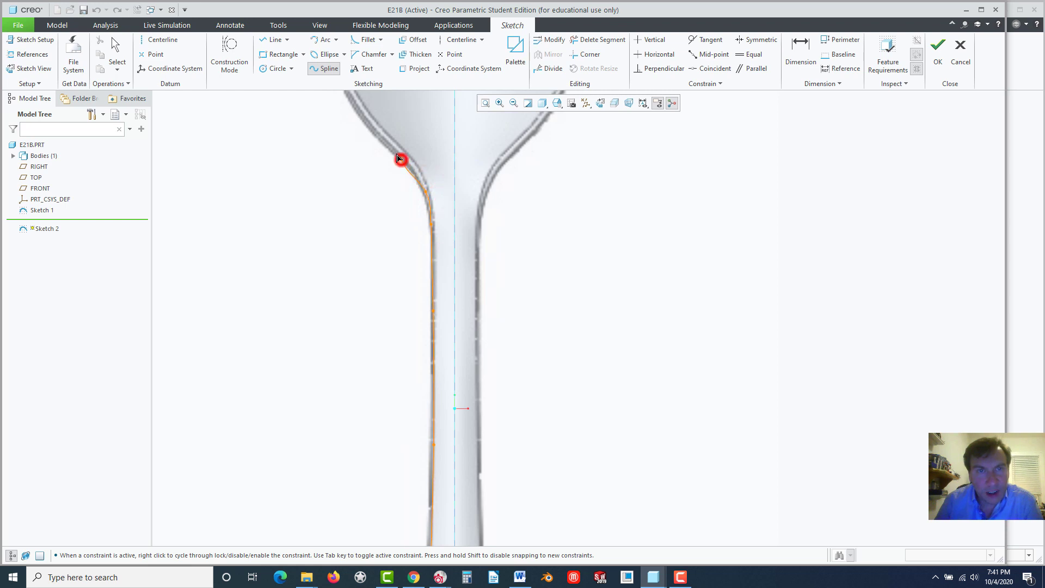
{"action": "left_click", "coordinate": [367, 134]}
{"action": "scroll", "coordinate": [343, 180], "scroll_direction": "down", "scroll_amount": 2}
{"action": "scroll", "coordinate": [327, 180], "scroll_direction": "up", "scroll_amount": 1}
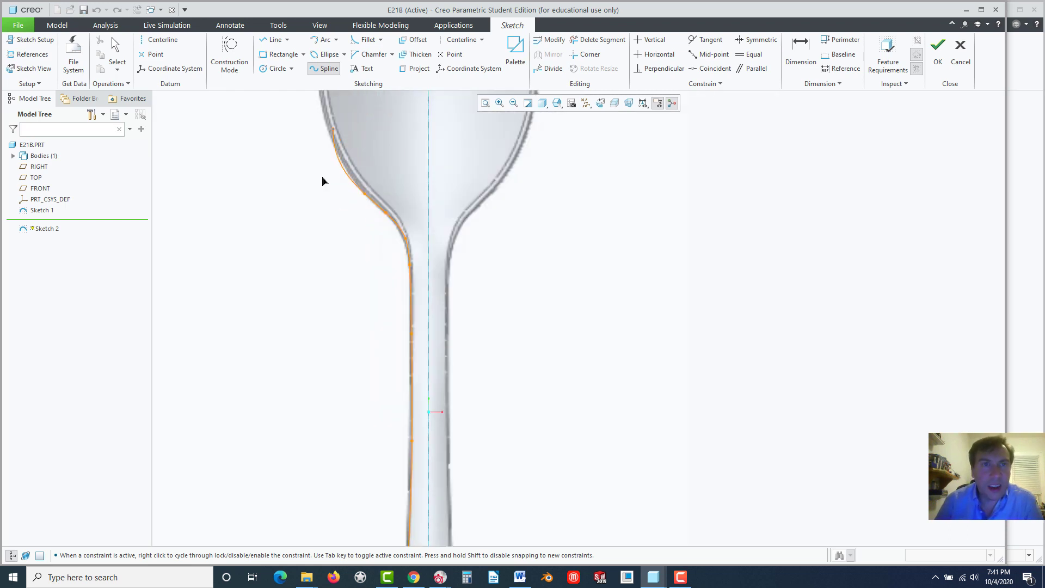
{"action": "scroll", "coordinate": [321, 190], "scroll_direction": "down", "scroll_amount": 2}
{"action": "scroll", "coordinate": [381, 316], "scroll_direction": "up", "scroll_amount": 2}
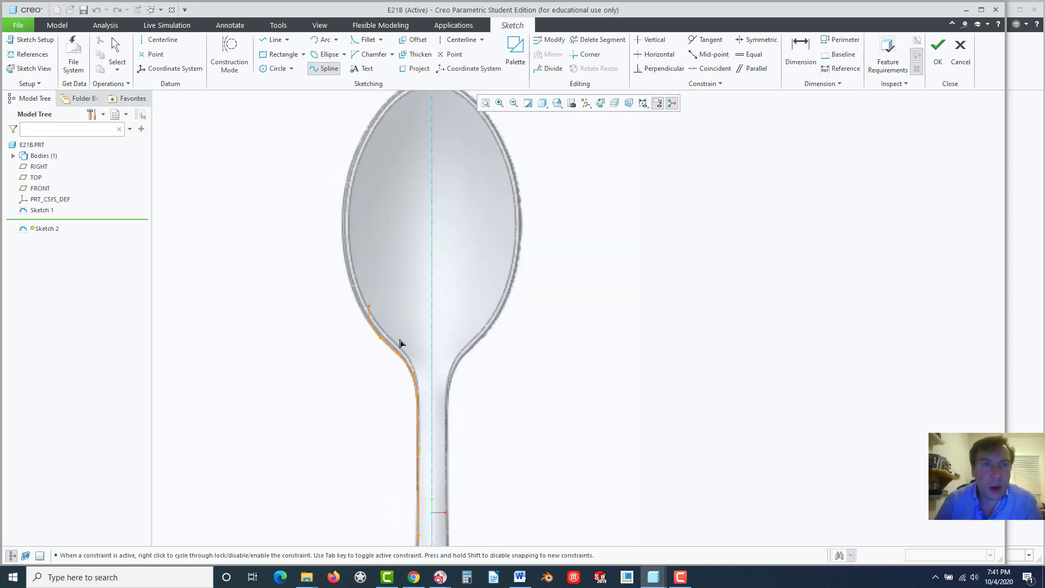
{"action": "left_click", "coordinate": [346, 264]}
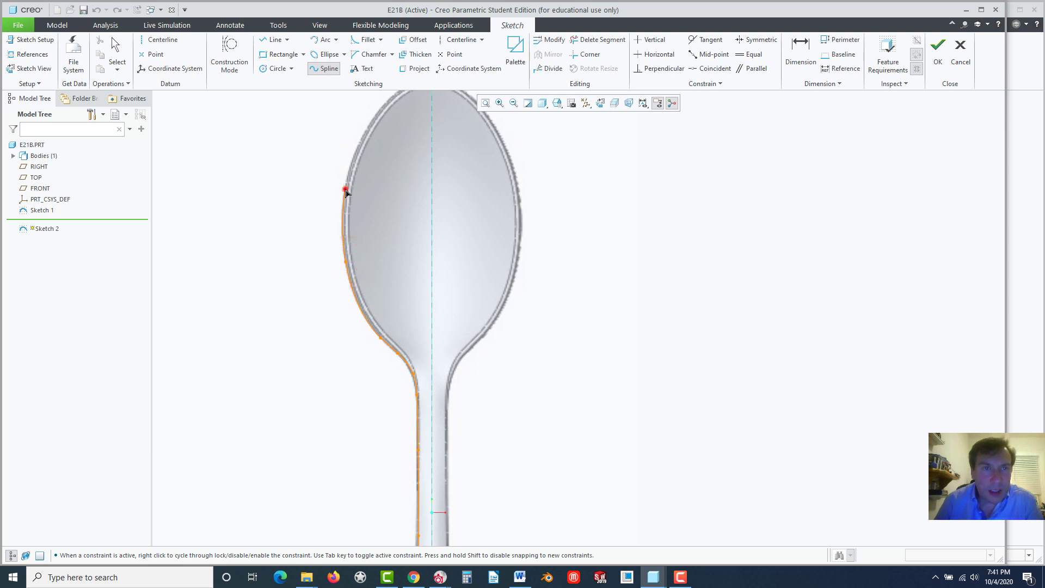
{"action": "left_click", "coordinate": [346, 190]}
{"action": "scroll", "coordinate": [307, 285], "scroll_direction": "down", "scroll_amount": 2}
{"action": "scroll", "coordinate": [324, 240], "scroll_direction": "up", "scroll_amount": 2}
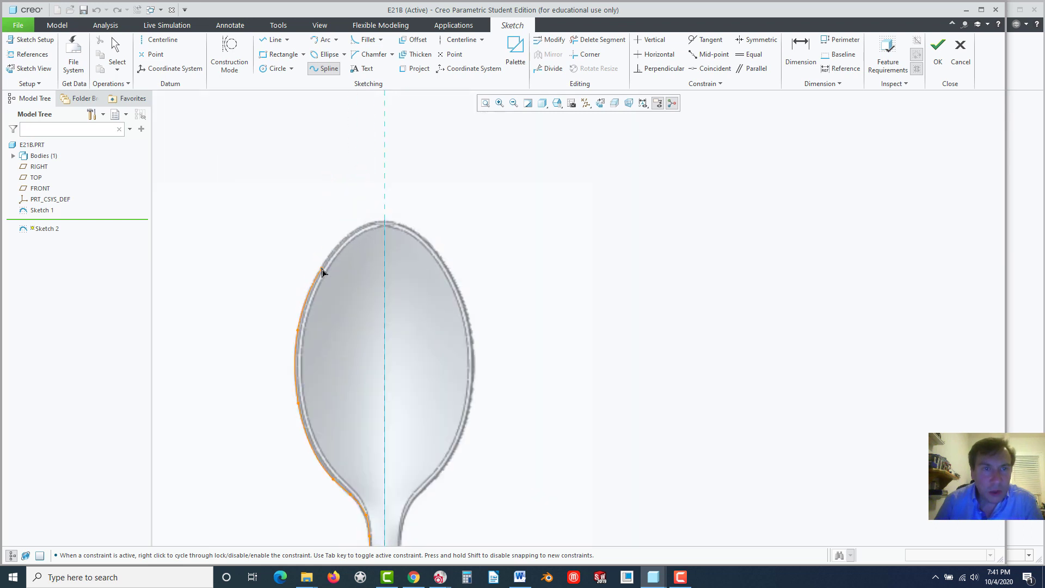
{"action": "left_click", "coordinate": [323, 272]}
{"action": "left_click", "coordinate": [357, 231]}
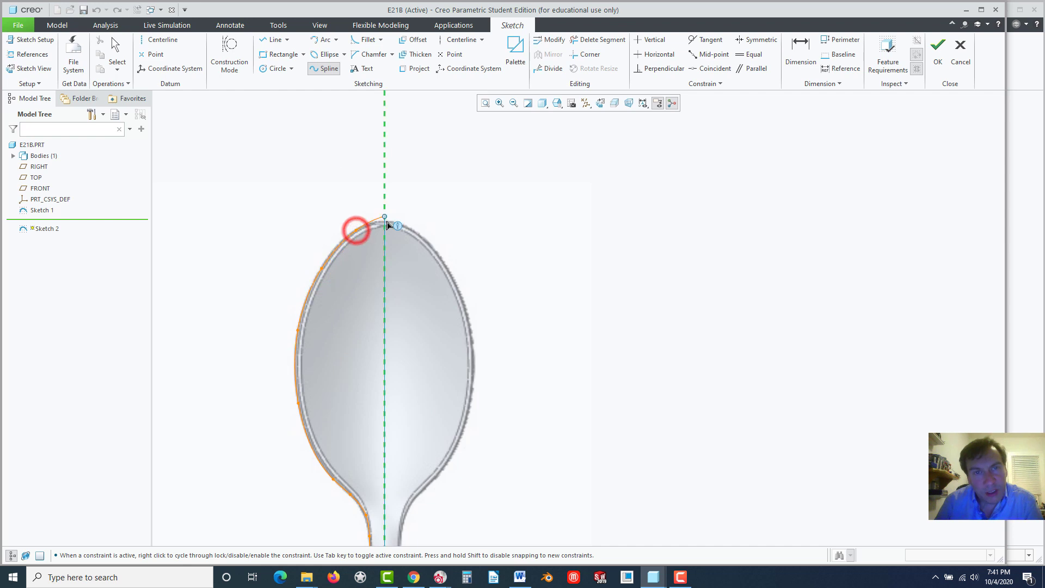
{"action": "scroll", "coordinate": [387, 223], "scroll_direction": "up", "scroll_amount": 4}
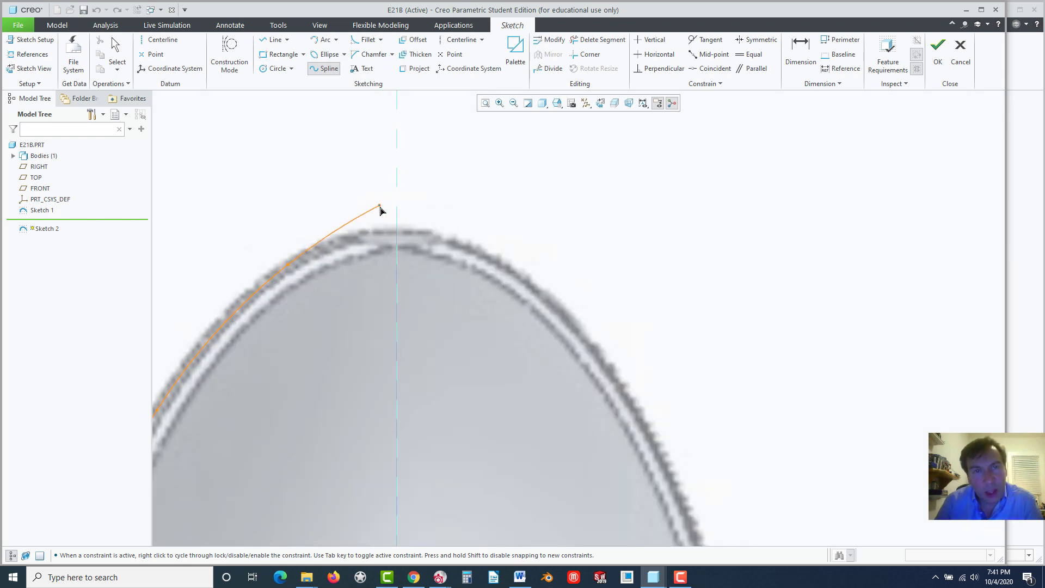
{"action": "left_click", "coordinate": [384, 206]}
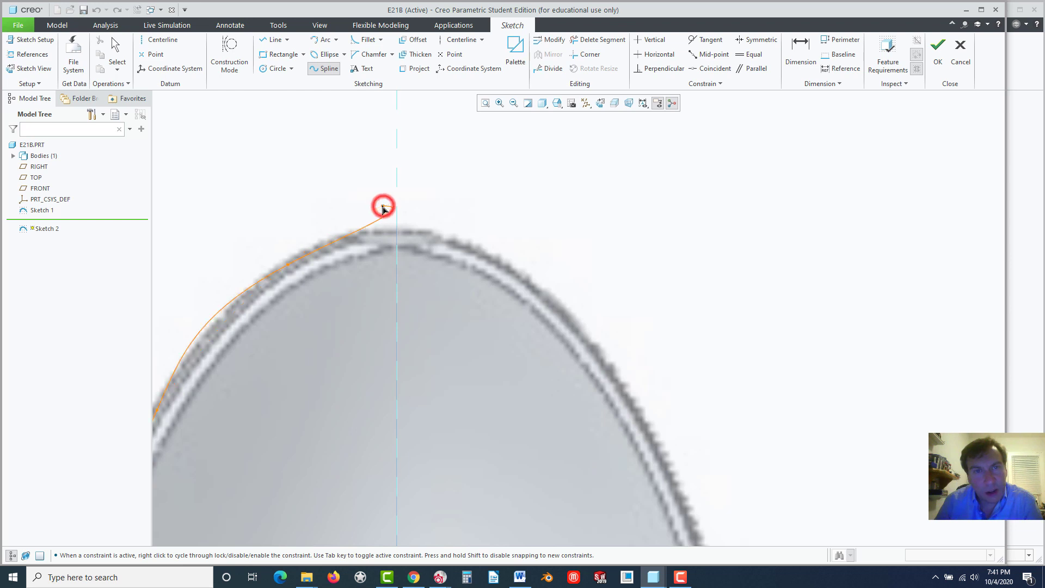
{"action": "middle_click", "coordinate": [381, 201]}
{"action": "middle_click", "coordinate": [384, 205]}
{"action": "scroll", "coordinate": [446, 298], "scroll_direction": "down", "scroll_amount": 2}
{"action": "scroll", "coordinate": [447, 298], "scroll_direction": "down", "scroll_amount": 6}
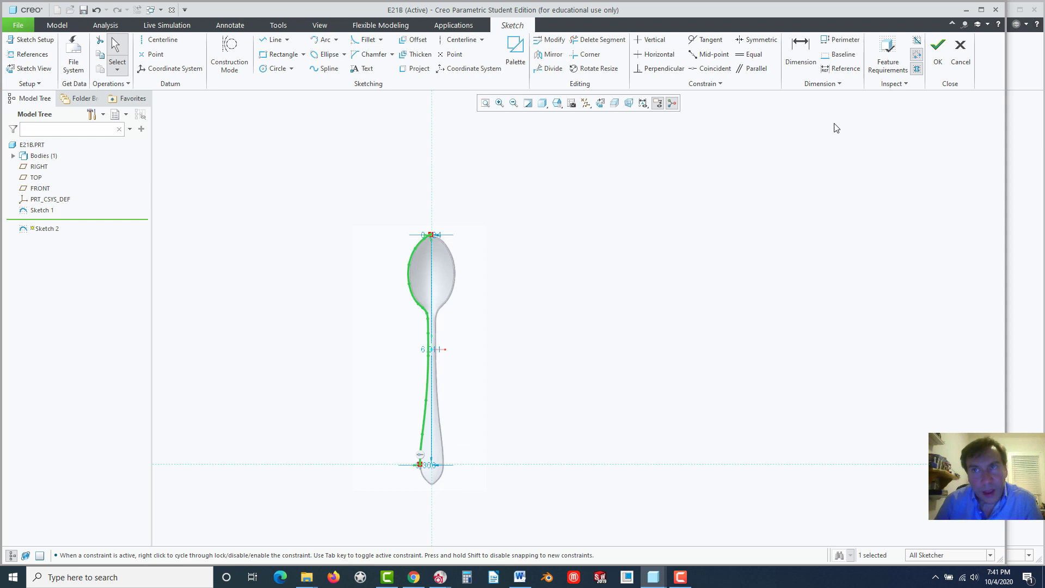
- Finish Sketch 2 and begin a new sketch on the RIGHT plane
{"action": "left_click", "coordinate": [937, 61]}
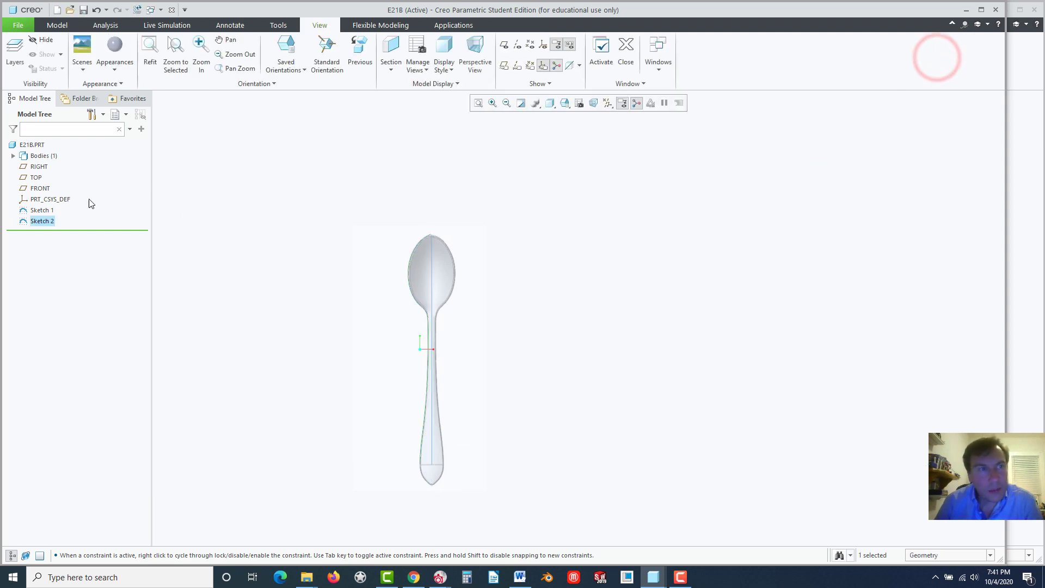
{"action": "left_click", "coordinate": [41, 168]}
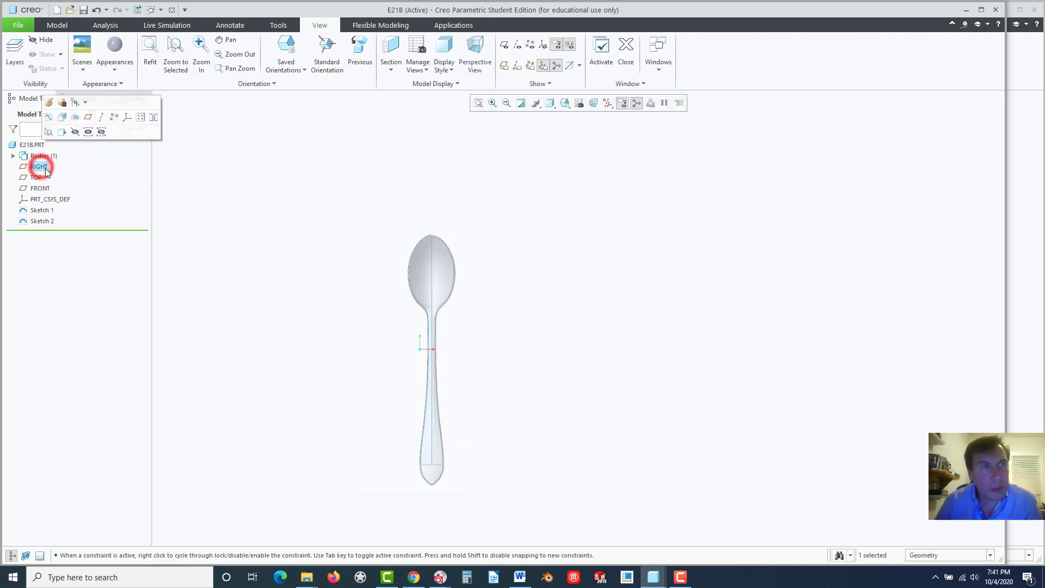
{"action": "left_click", "coordinate": [49, 118]}
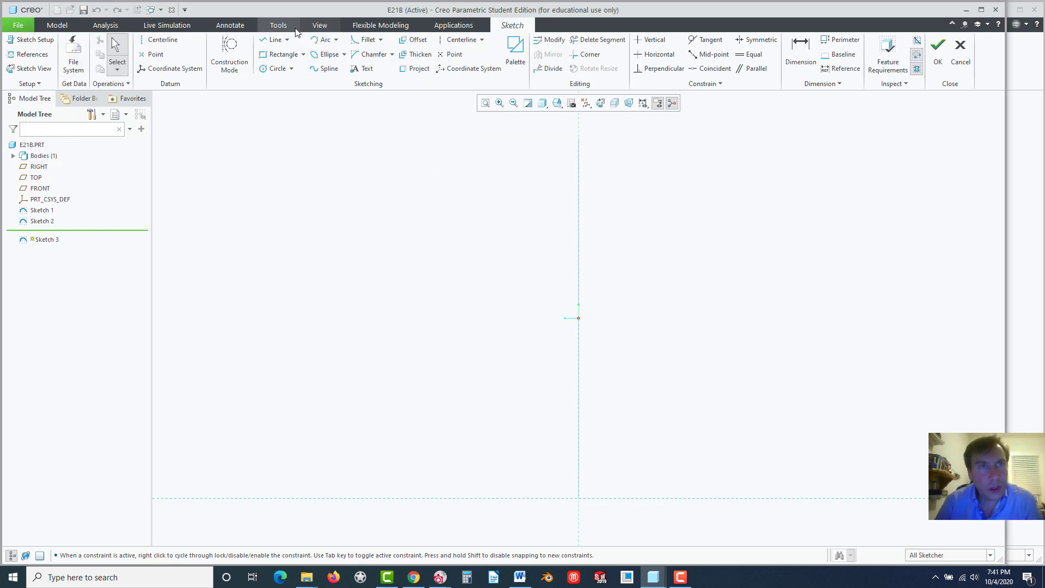
- Import RIGHT SIDE.jpg from the Desktop onto the RIGHT plane as a reference image
{"action": "left_click", "coordinate": [326, 26]}
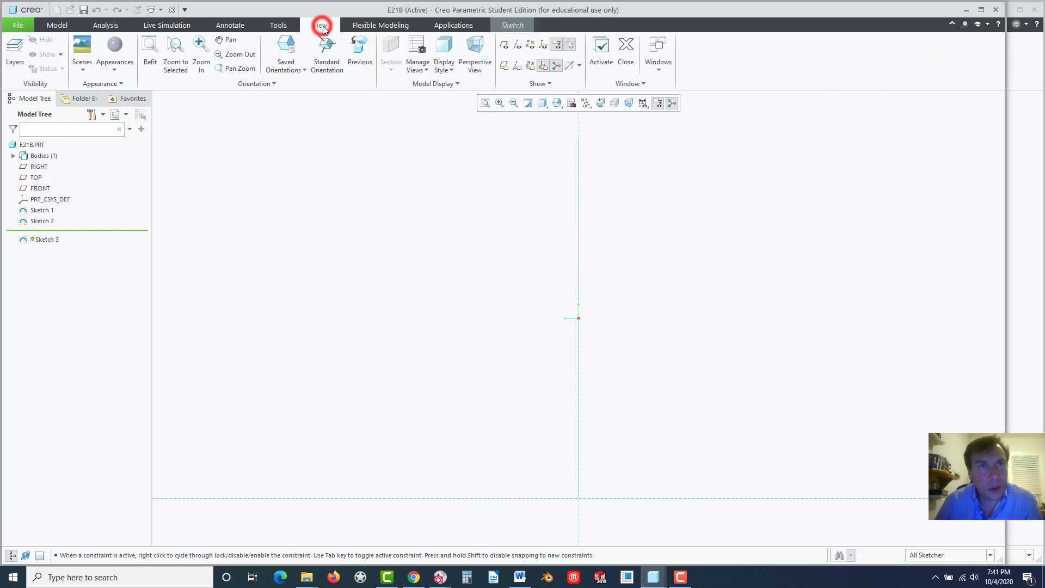
{"action": "left_click", "coordinate": [405, 85]}
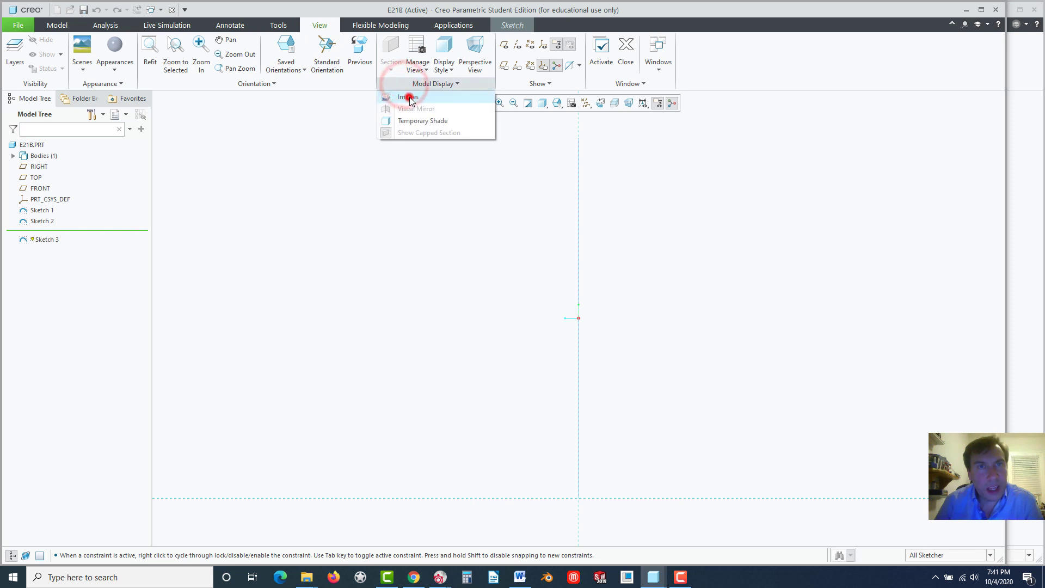
{"action": "left_click", "coordinate": [410, 98]}
{"action": "left_click", "coordinate": [160, 50]}
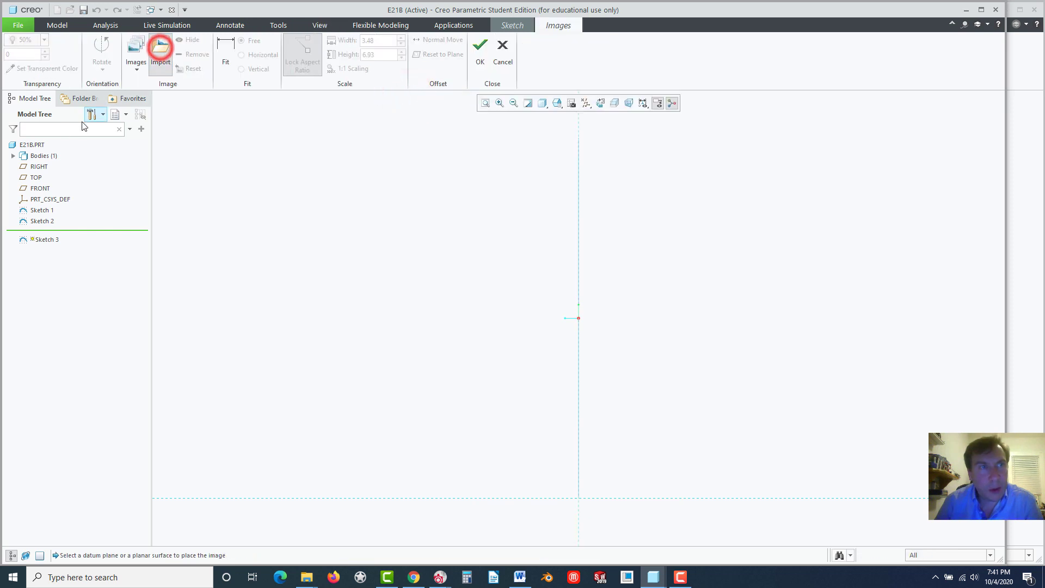
{"action": "left_click", "coordinate": [38, 166]}
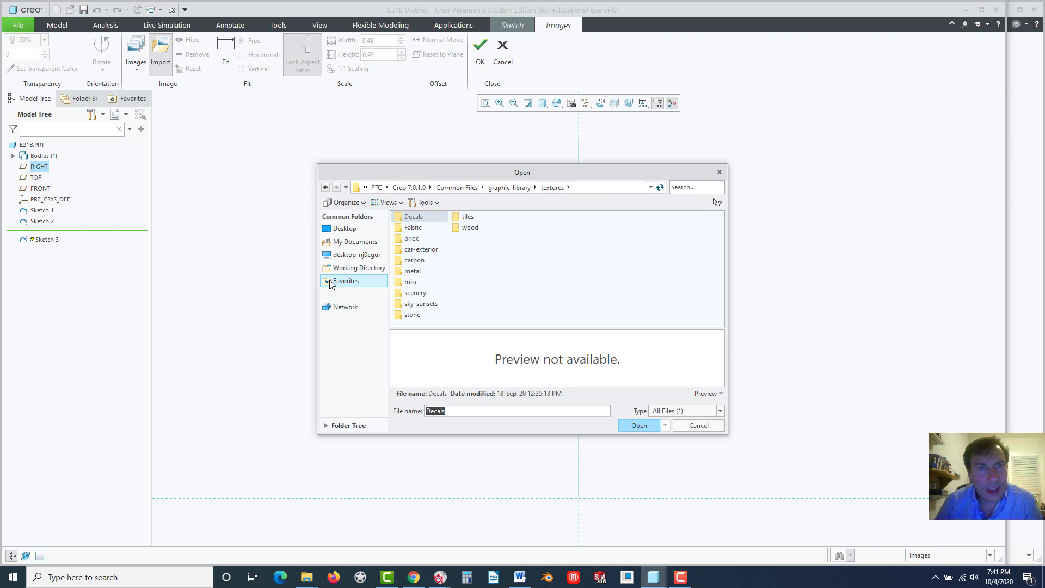
{"action": "left_click", "coordinate": [338, 229]}
{"action": "left_click", "coordinate": [512, 240]}
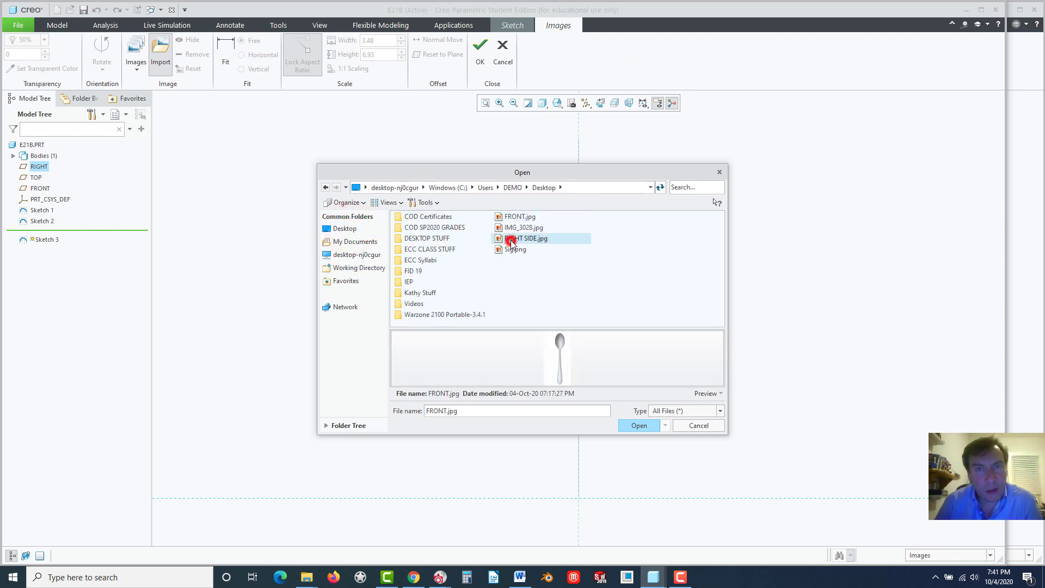
{"action": "left_click", "coordinate": [638, 426]}
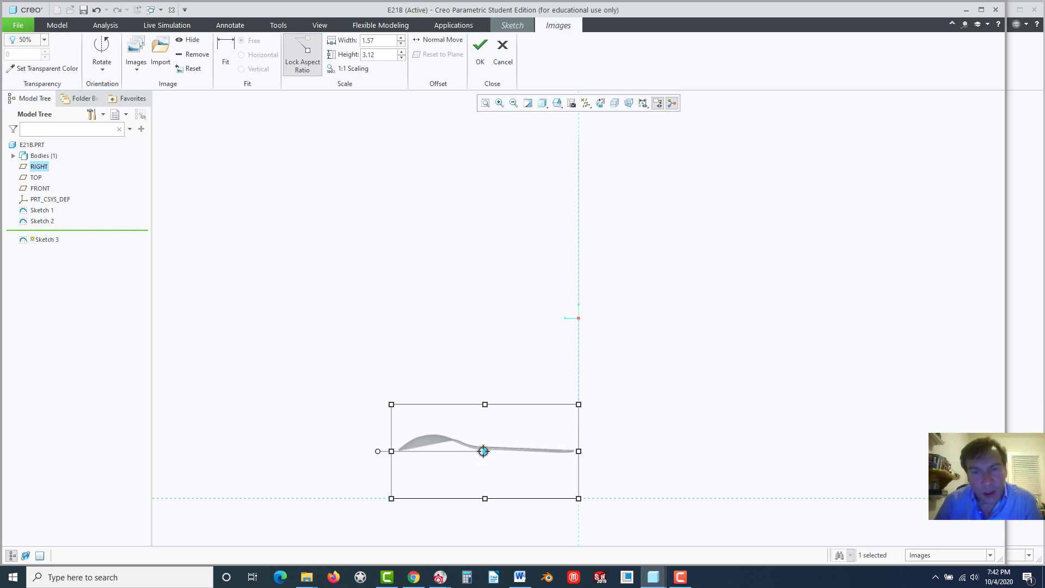
- Set the image's anchor point at the spoon handle's end
{"action": "left_click", "coordinate": [484, 452]}
{"action": "scroll", "coordinate": [571, 455], "scroll_direction": "up", "scroll_amount": 5}
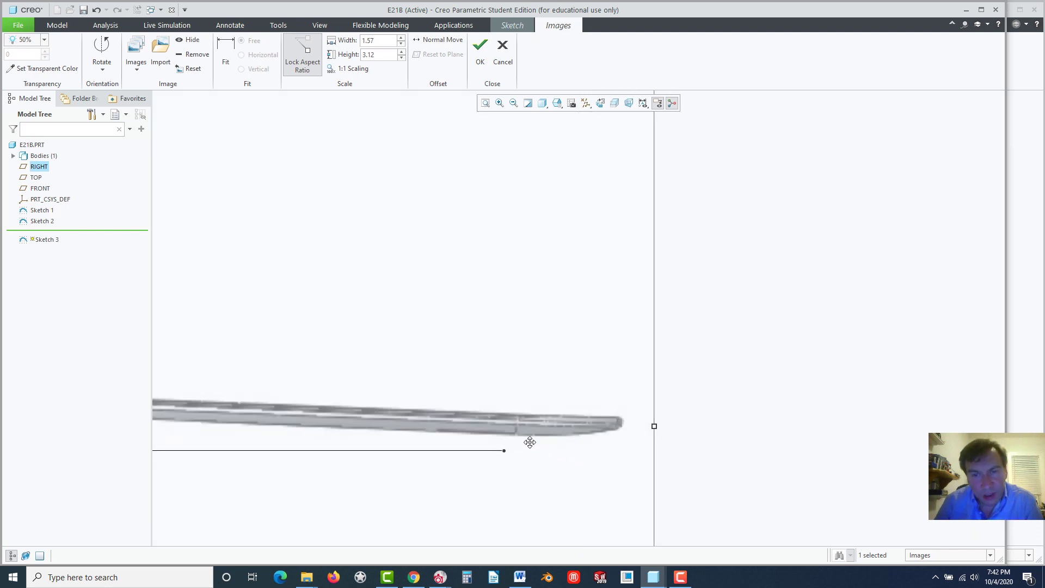
{"action": "scroll", "coordinate": [526, 444], "scroll_direction": "up", "scroll_amount": 3}
{"action": "left_click", "coordinate": [469, 463]}
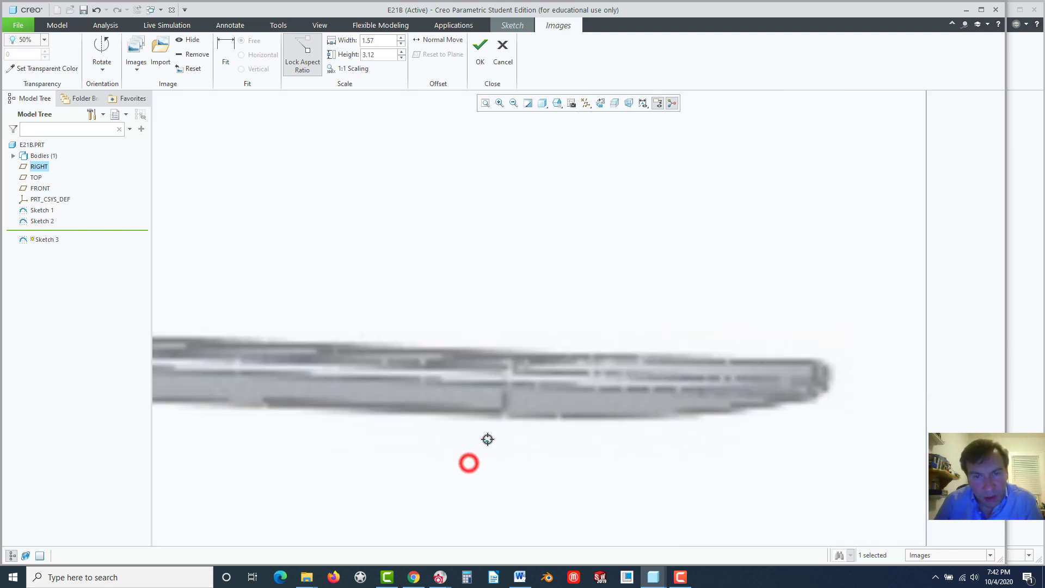
{"action": "left_click", "coordinate": [504, 415]}
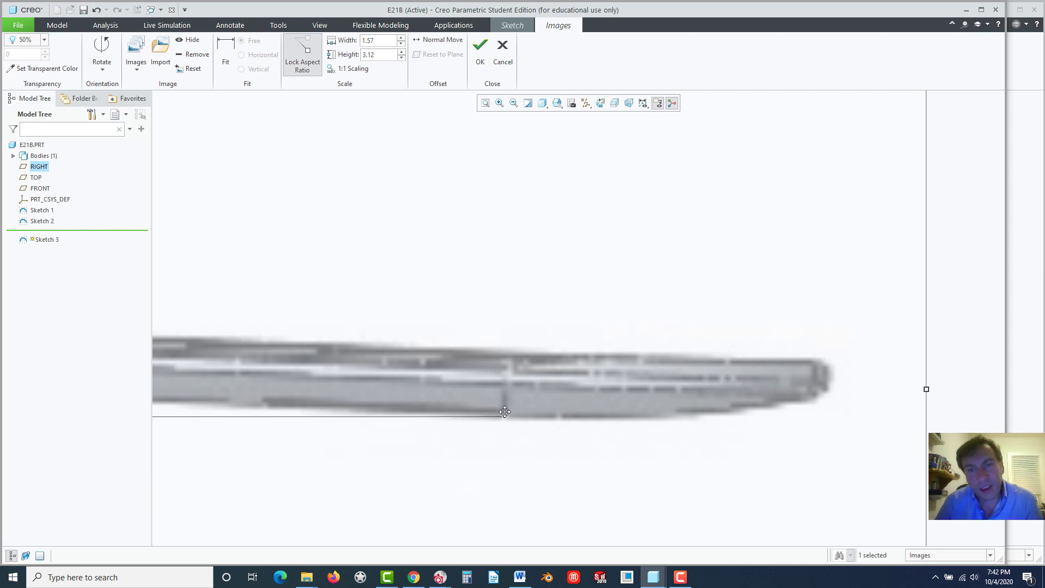
- Rotate the spoon image 90° upright and move it down onto the reference lines
{"action": "scroll", "coordinate": [571, 441], "scroll_direction": "up", "scroll_amount": 4}
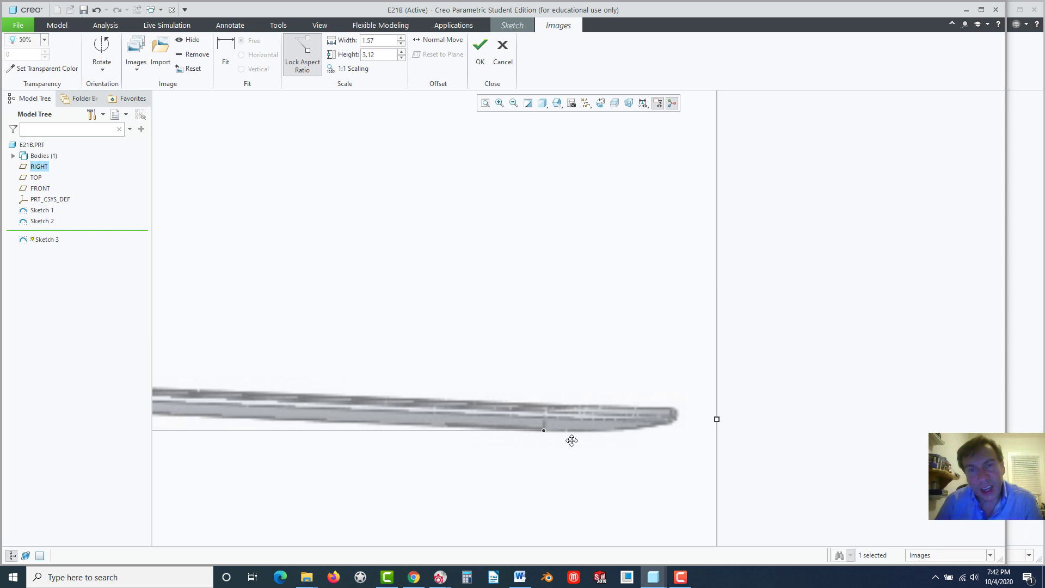
{"action": "scroll", "coordinate": [570, 437], "scroll_direction": "up", "scroll_amount": 5}
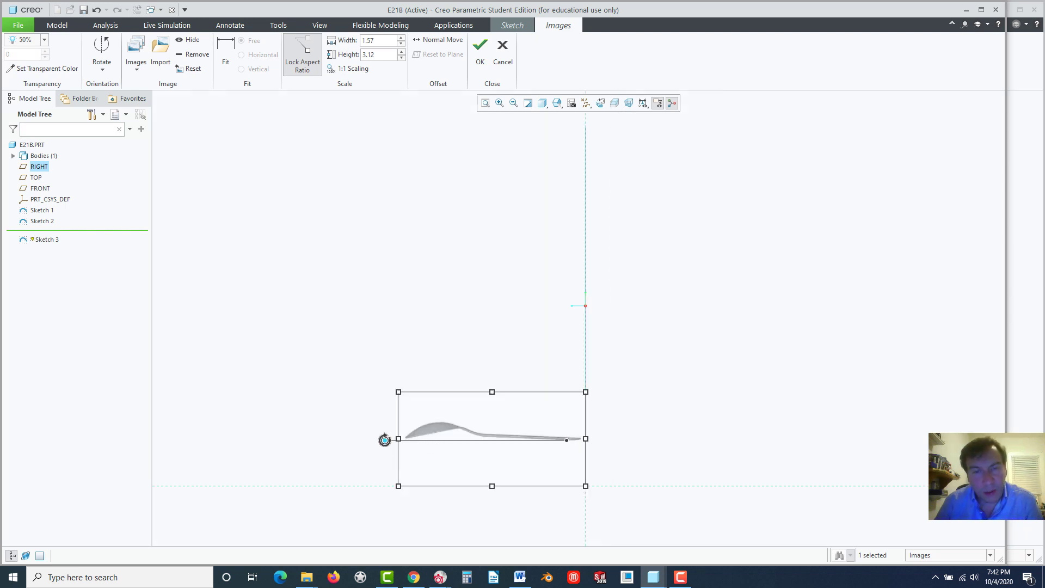
{"action": "left_click_drag", "start_coordinate": [385, 440], "coordinate": [563, 317]}
{"action": "mouse_move", "coordinate": [572, 410]}
{"action": "left_mouse_down"}
{"action": "mouse_move", "coordinate": [588, 436]}
{"action": "mouse_move", "coordinate": [590, 479]}
{"action": "left_mouse_up"}
{"action": "scroll", "coordinate": [590, 479], "scroll_direction": "down", "scroll_amount": 5}
{"action": "scroll", "coordinate": [586, 458], "scroll_direction": "up", "scroll_amount": 5}
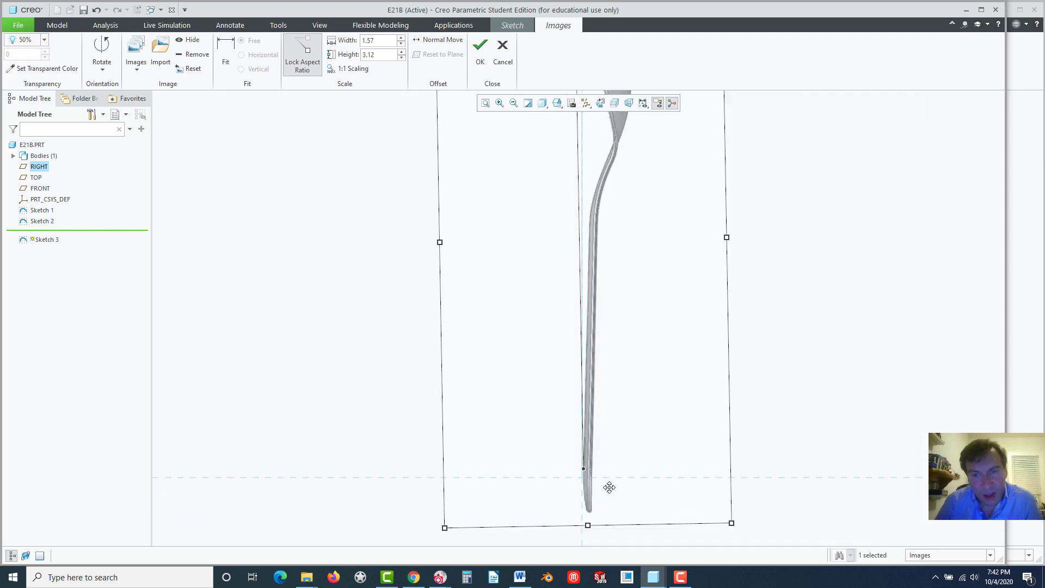
{"action": "scroll", "coordinate": [599, 480], "scroll_direction": "down", "scroll_amount": 5}
{"action": "left_click_drag", "start_coordinate": [567, 445], "coordinate": [543, 474]}
{"action": "scroll", "coordinate": [539, 457], "scroll_direction": "down", "scroll_amount": 5}
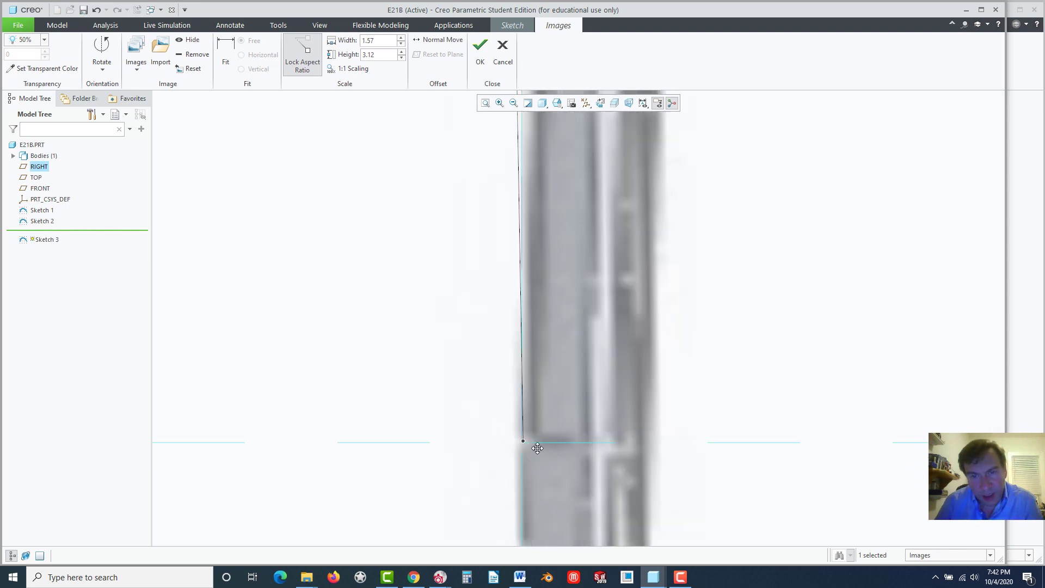
{"action": "scroll", "coordinate": [524, 444], "scroll_direction": "up", "scroll_amount": 8}
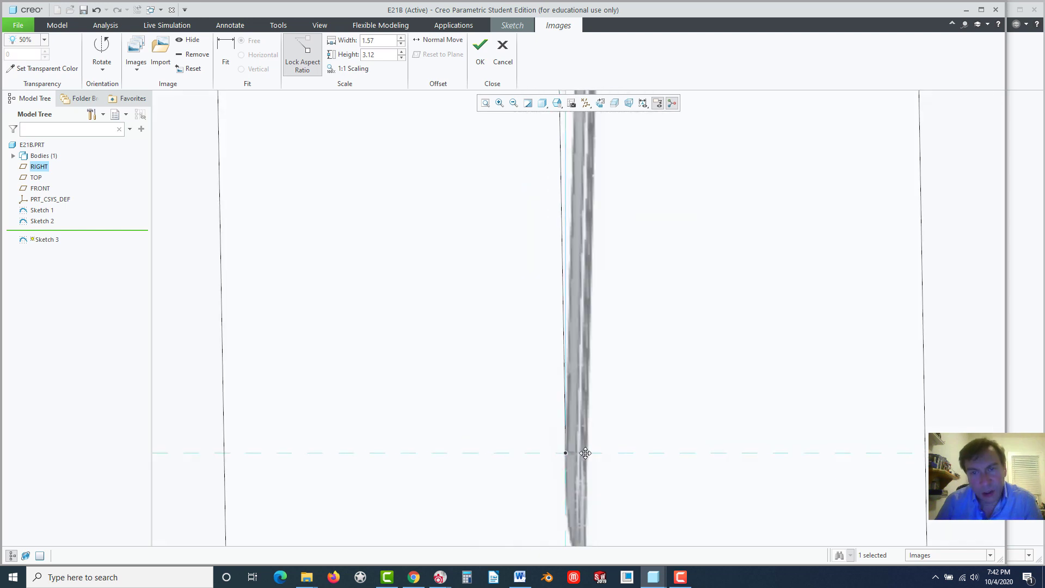
{"action": "scroll", "coordinate": [599, 289], "scroll_direction": "down", "scroll_amount": 2}
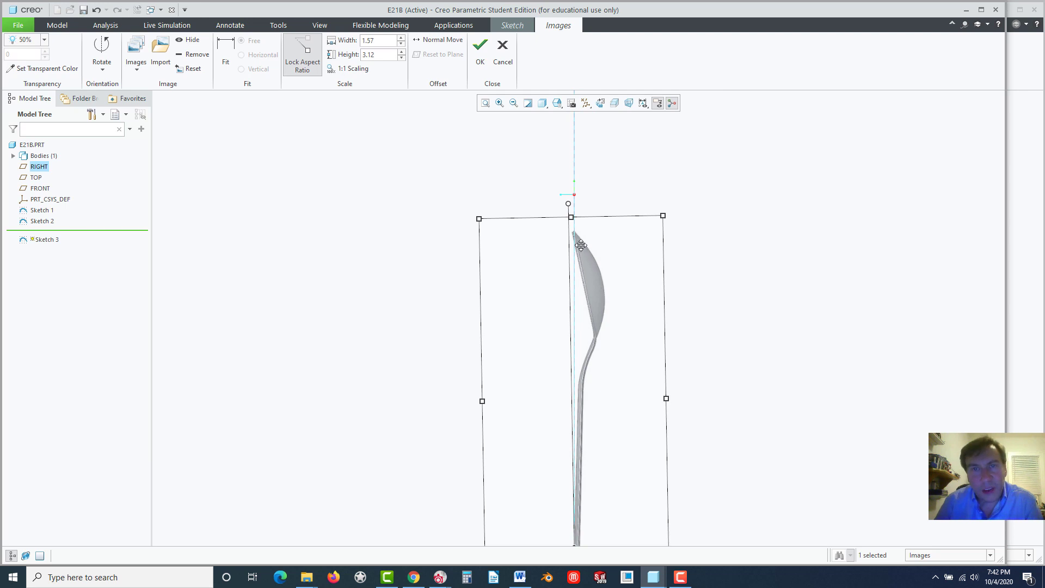
{"action": "scroll", "coordinate": [571, 215], "scroll_direction": "down", "scroll_amount": 2}
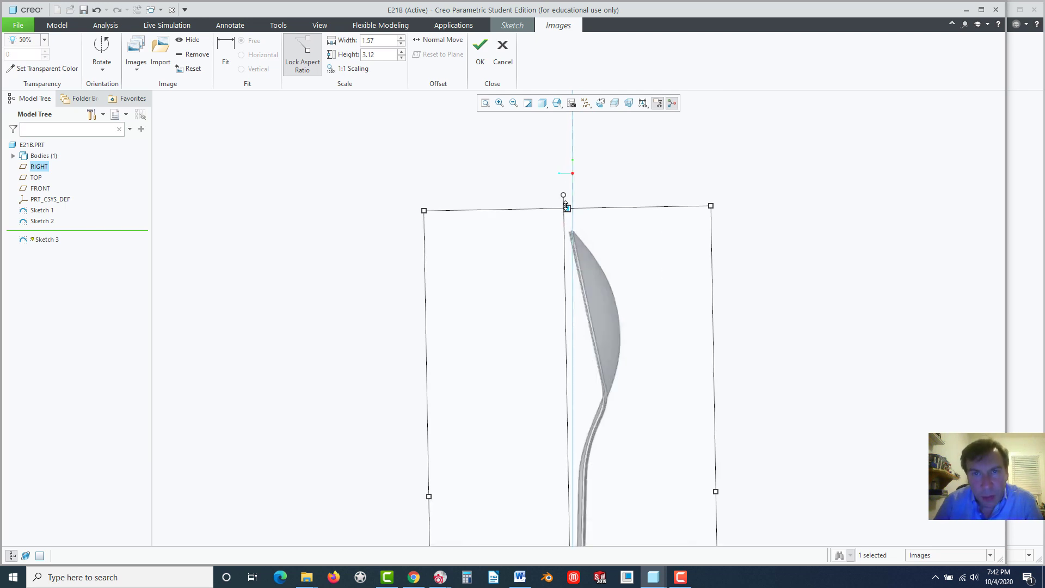
{"action": "scroll", "coordinate": [600, 235], "scroll_direction": "up", "scroll_amount": 6}
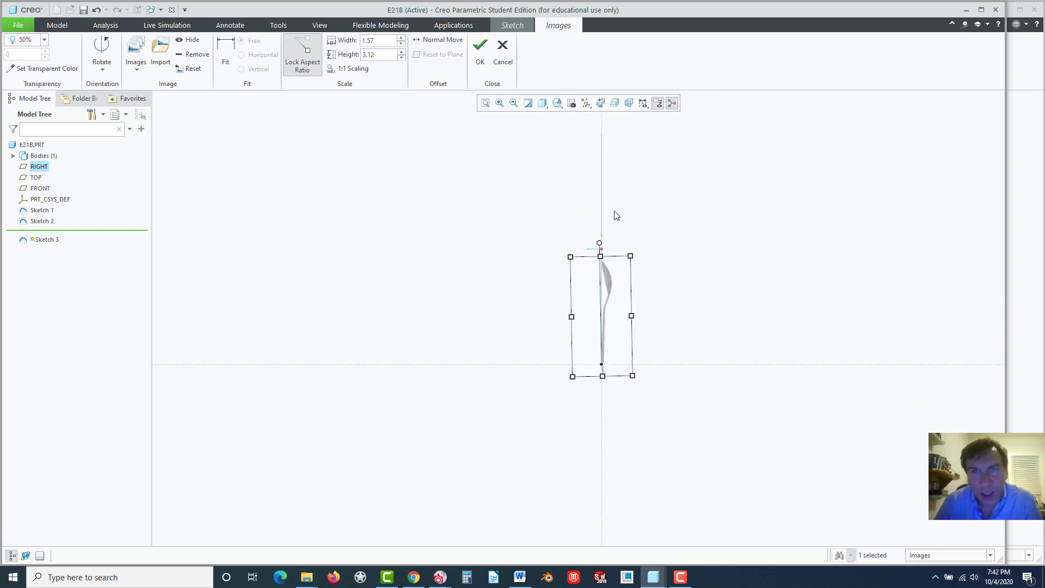
{"action": "scroll", "coordinate": [650, 144], "scroll_direction": "up", "scroll_amount": 1}
{"action": "scroll", "coordinate": [645, 138], "scroll_direction": "down", "scroll_amount": 4}
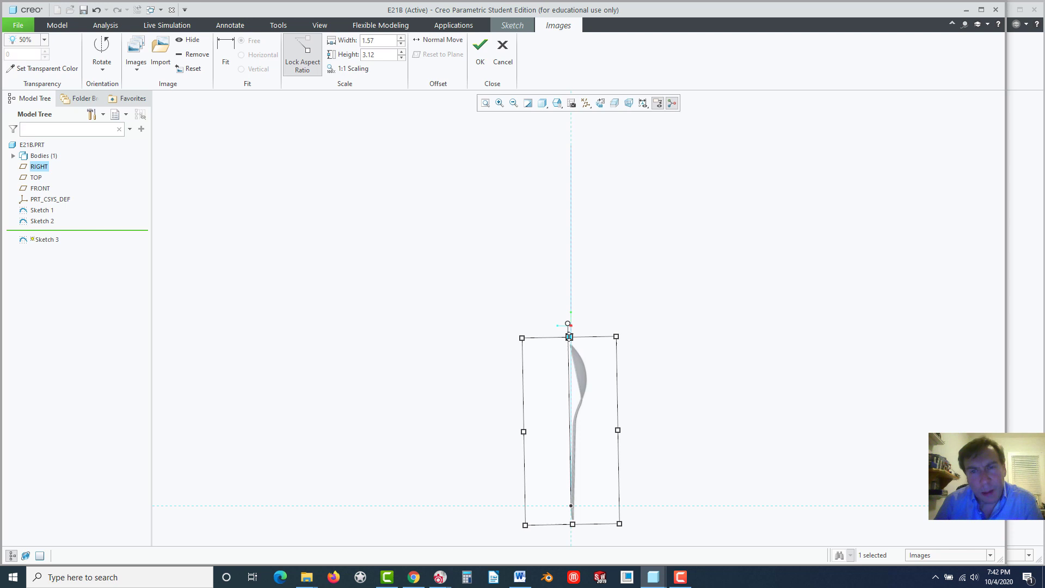
- Scale the spoon image up proportionally and straighten its tilt back to vertical
{"action": "left_click_drag", "start_coordinate": [569, 337], "coordinate": [582, 129]}
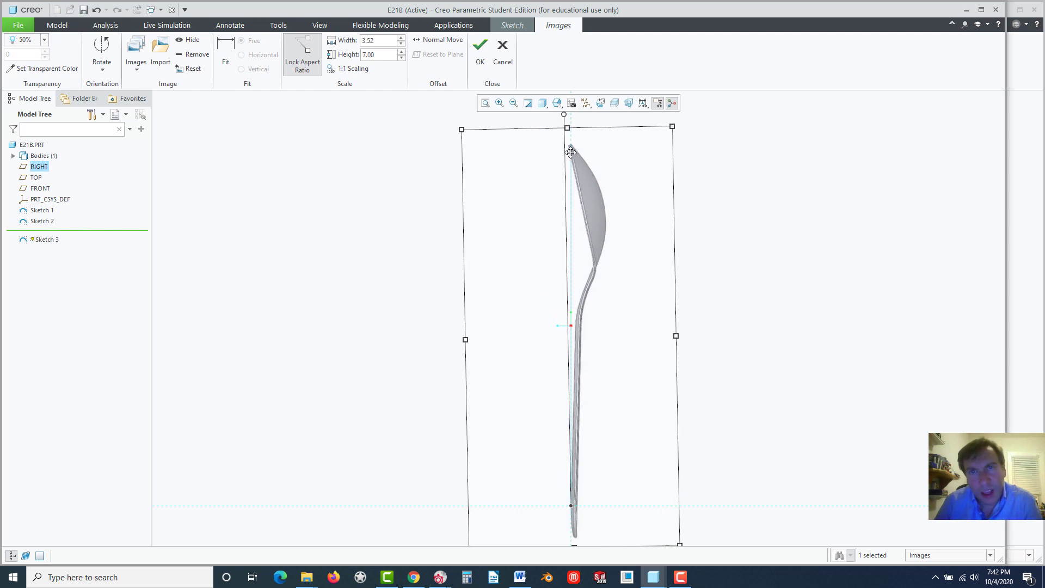
{"action": "scroll", "coordinate": [570, 150], "scroll_direction": "up", "scroll_amount": 5}
{"action": "scroll", "coordinate": [570, 151], "scroll_direction": "up", "scroll_amount": 1}
{"action": "scroll", "coordinate": [578, 149], "scroll_direction": "down", "scroll_amount": 2}
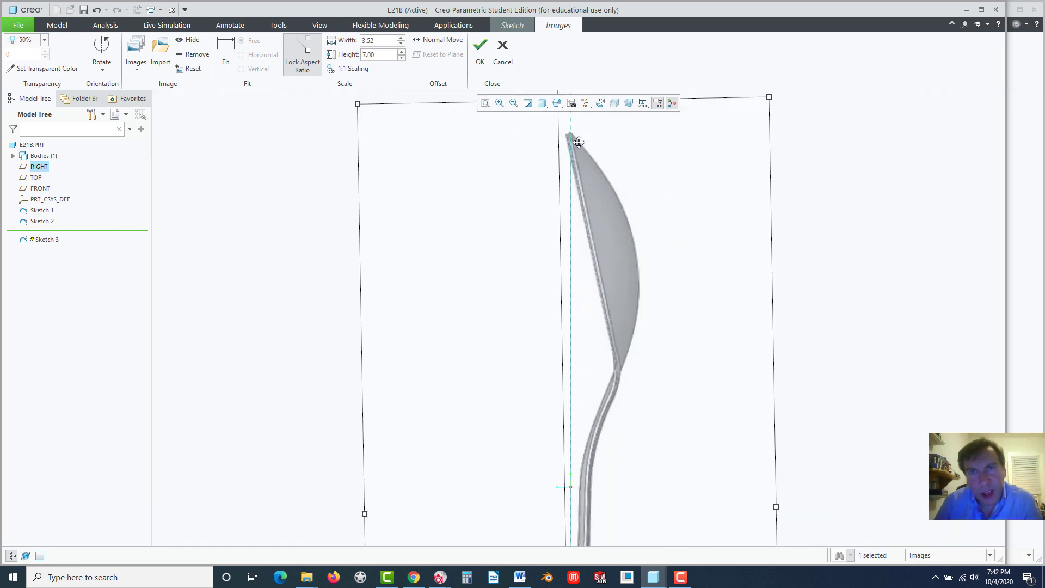
{"action": "scroll", "coordinate": [592, 213], "scroll_direction": "down", "scroll_amount": 3}
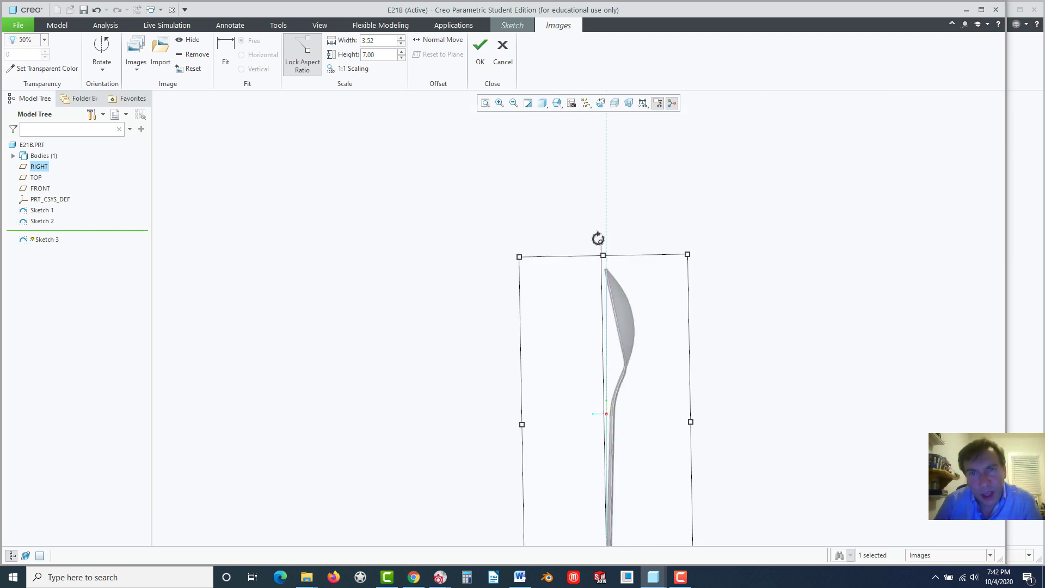
{"action": "left_click_drag", "start_coordinate": [599, 240], "coordinate": [607, 242]}
{"action": "scroll", "coordinate": [626, 256], "scroll_direction": "up", "scroll_amount": 5}
{"action": "left_click", "coordinate": [501, 239]}
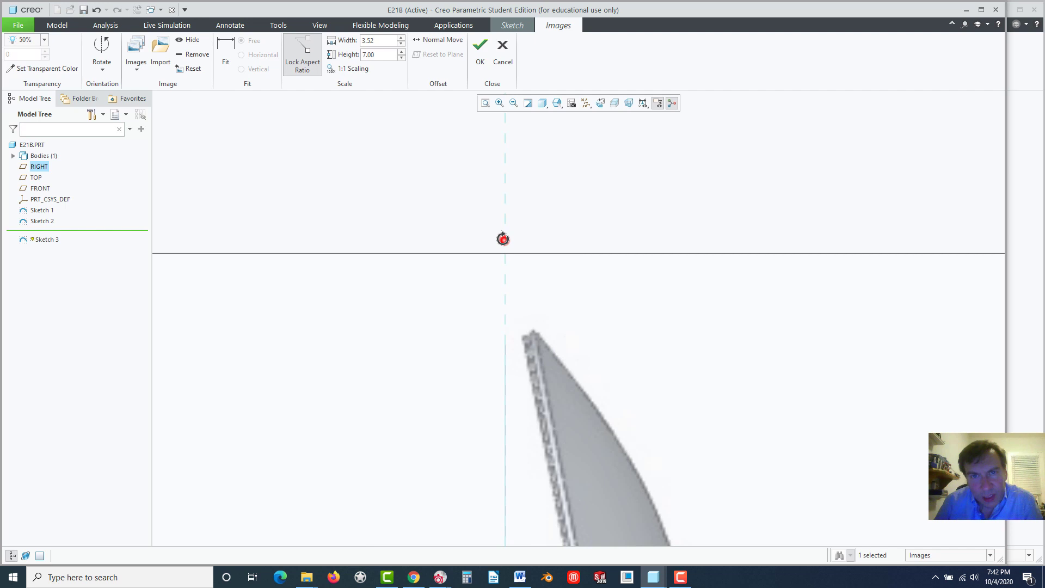
{"action": "left_click_drag", "start_coordinate": [498, 238], "coordinate": [486, 239]}
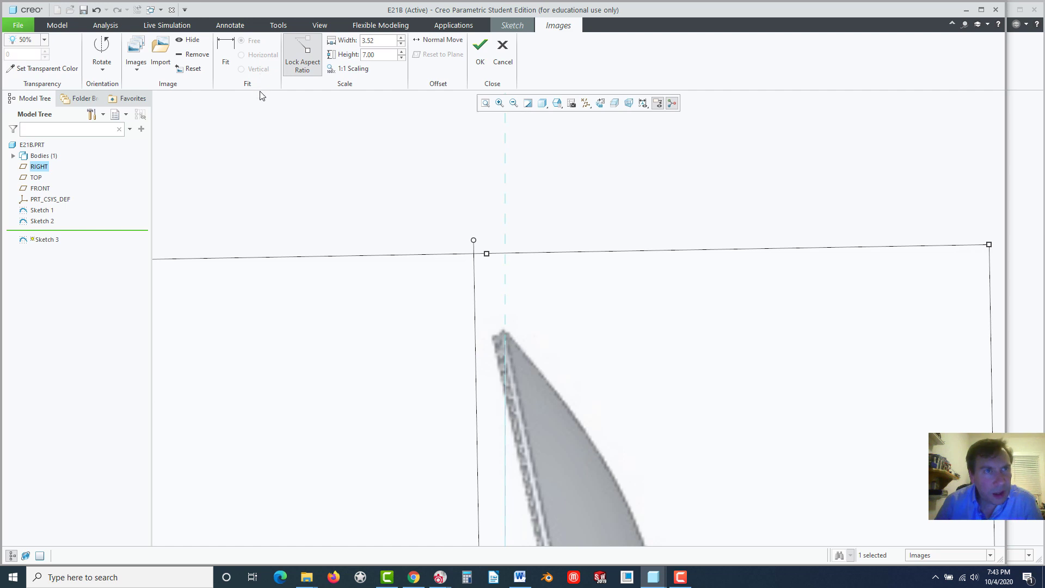
- Enlarge the image slightly to 3.50 by 6.96 and nudge it down into position
{"action": "scroll", "coordinate": [346, 260], "scroll_direction": "down", "scroll_amount": 6}
{"action": "scroll", "coordinate": [390, 454], "scroll_direction": "up", "scroll_amount": 4}
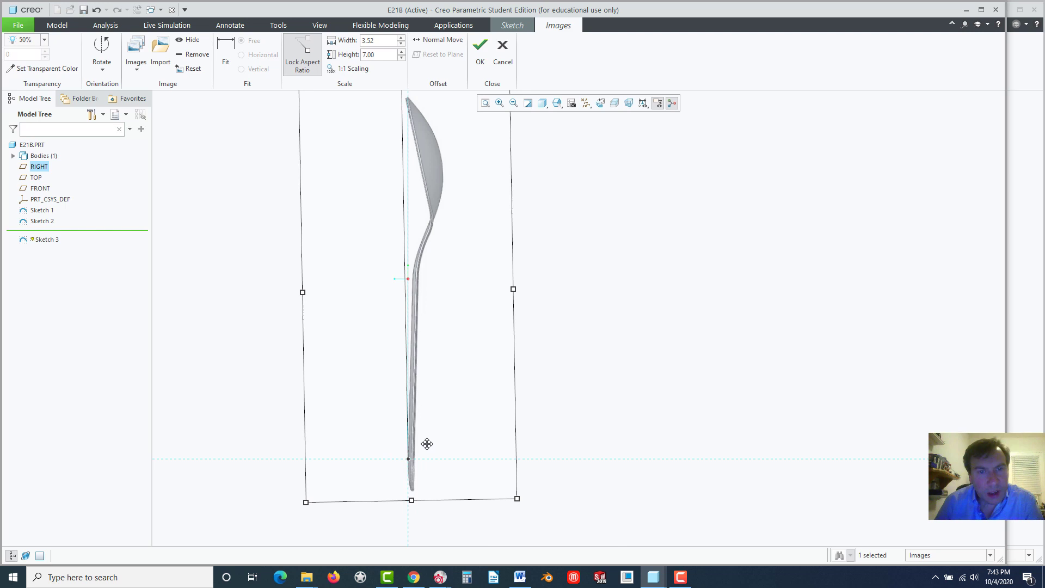
{"action": "scroll", "coordinate": [437, 447], "scroll_direction": "down", "scroll_amount": 4}
{"action": "scroll", "coordinate": [412, 223], "scroll_direction": "up", "scroll_amount": 4}
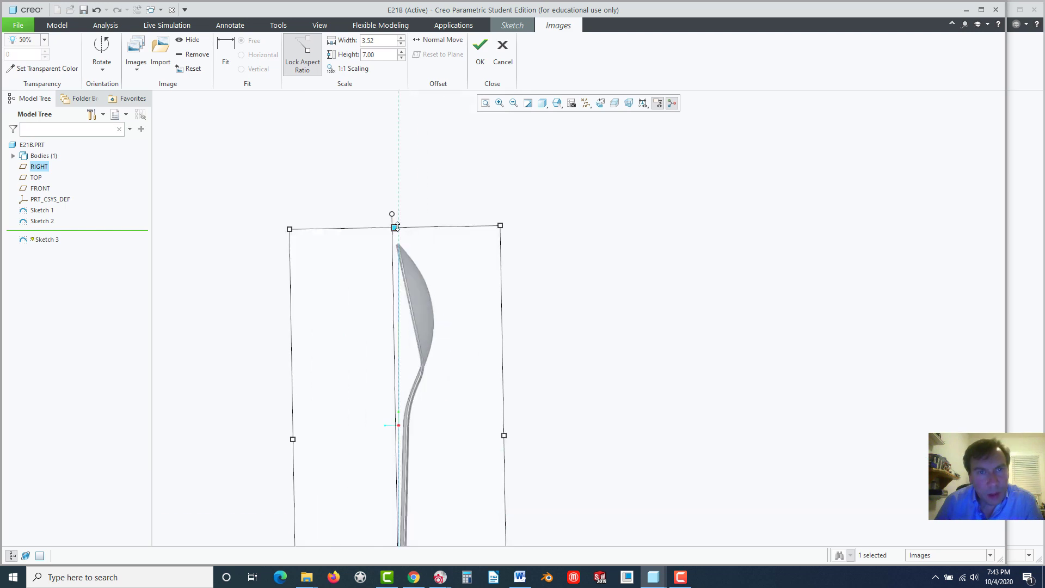
{"action": "mouse_move", "coordinate": [396, 226]}
{"action": "left_mouse_down"}
{"action": "mouse_move", "coordinate": [392, 162]}
{"action": "mouse_move", "coordinate": [395, 226]}
{"action": "left_mouse_up"}
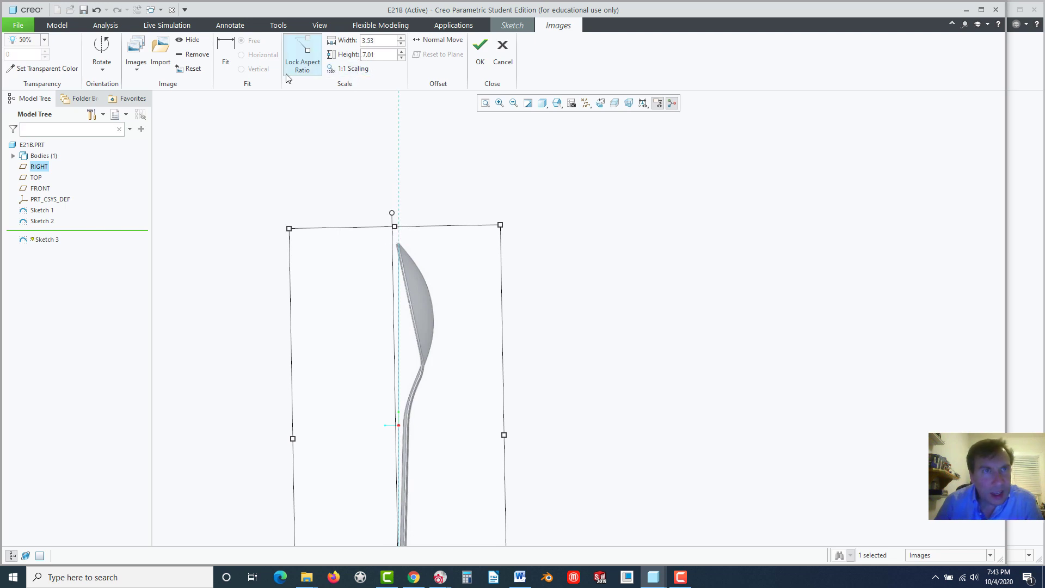
{"action": "scroll", "coordinate": [450, 301], "scroll_direction": "down", "scroll_amount": 5}
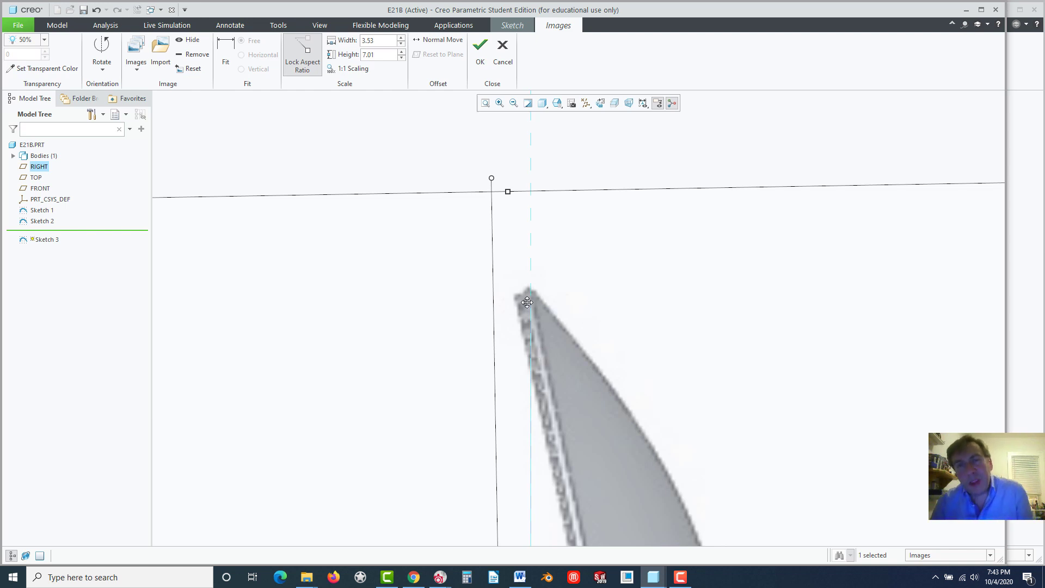
{"action": "scroll", "coordinate": [535, 283], "scroll_direction": "up", "scroll_amount": 8}
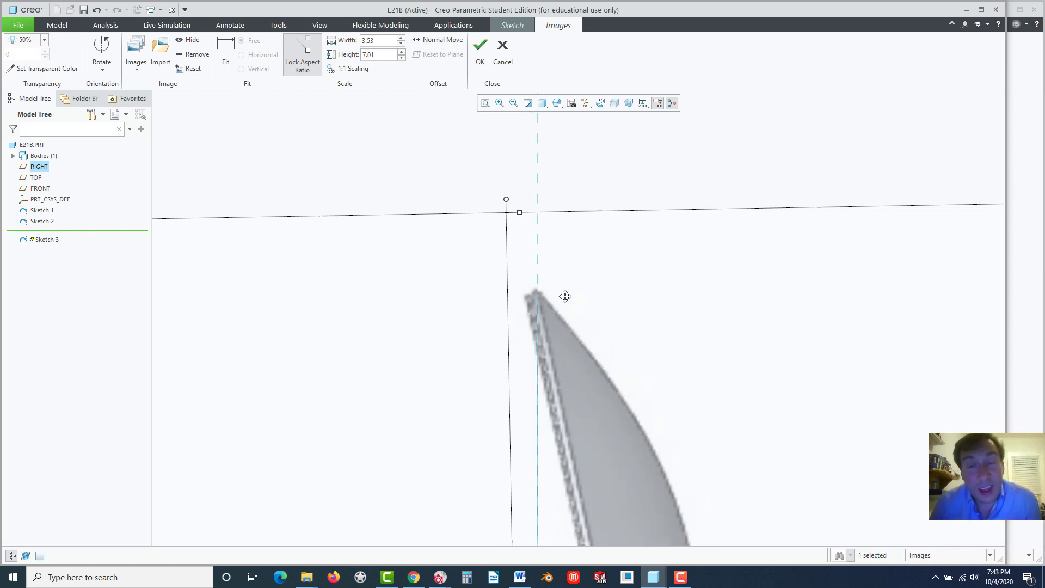
{"action": "scroll", "coordinate": [574, 340], "scroll_direction": "down", "scroll_amount": 8}
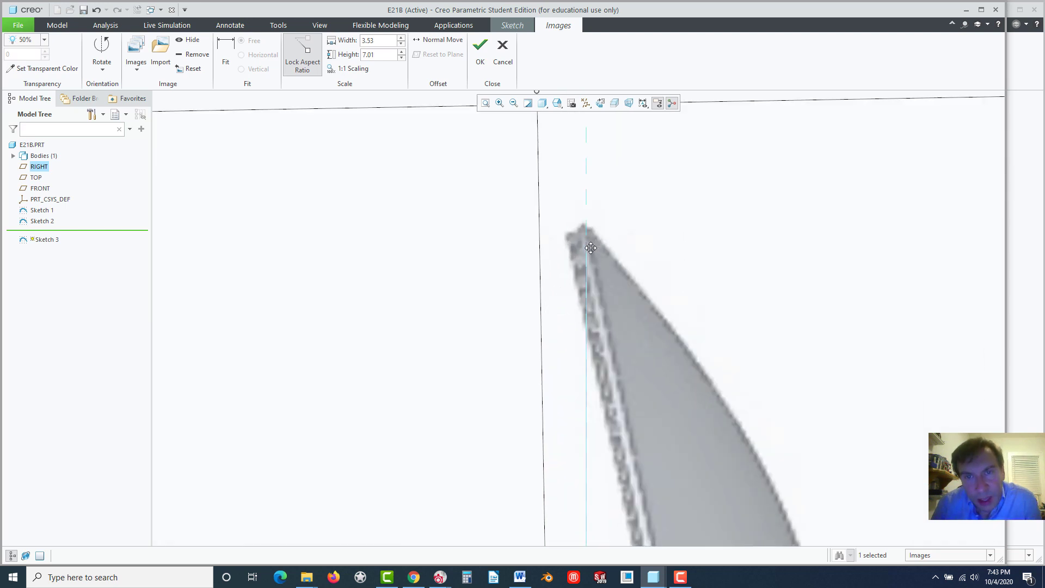
{"action": "scroll", "coordinate": [594, 202], "scroll_direction": "up", "scroll_amount": 2}
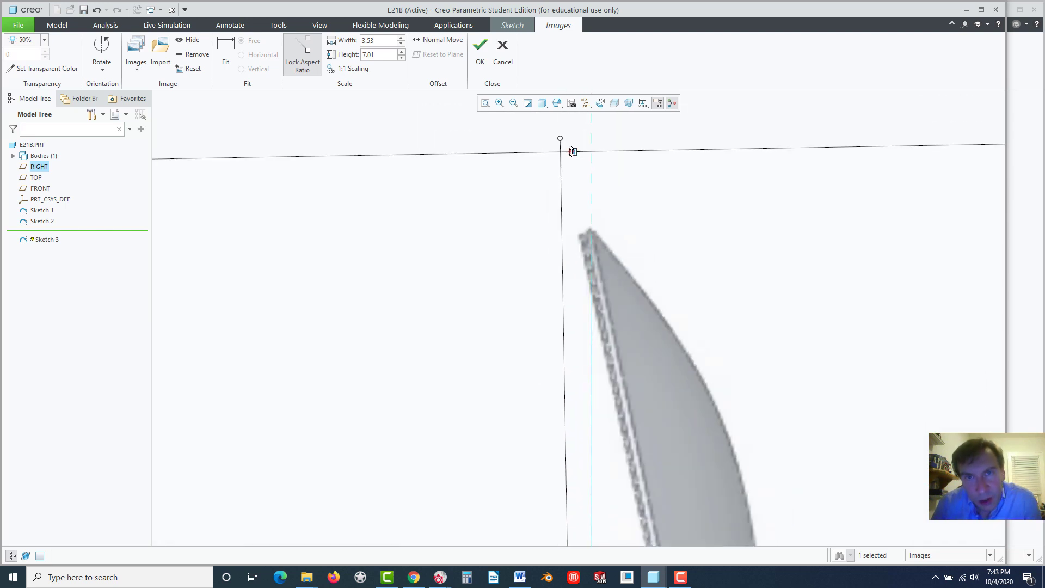
{"action": "left_click_drag", "start_coordinate": [573, 151], "coordinate": [571, 167]}
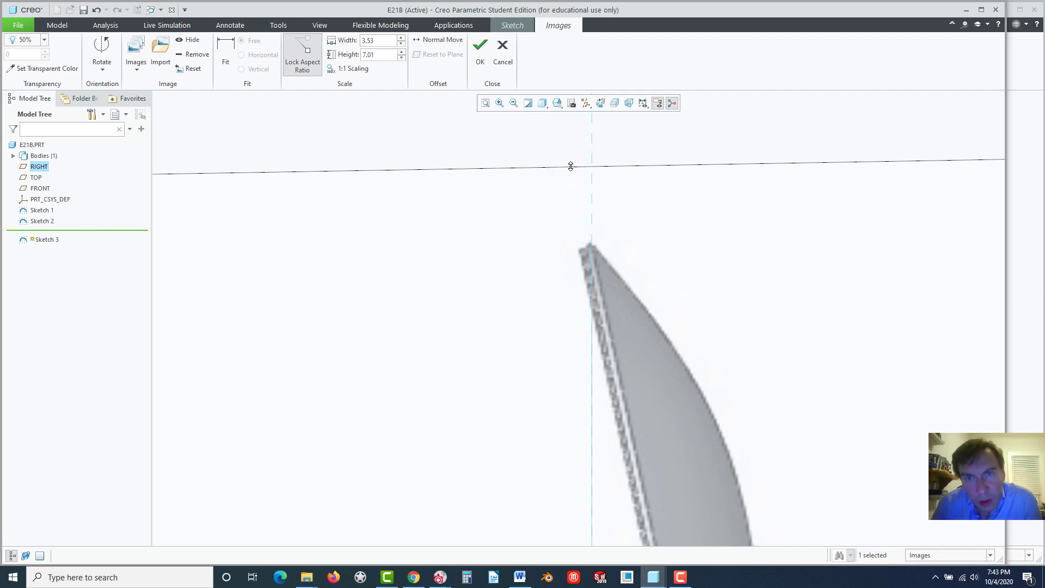
{"action": "scroll", "coordinate": [592, 244], "scroll_direction": "up", "scroll_amount": 5}
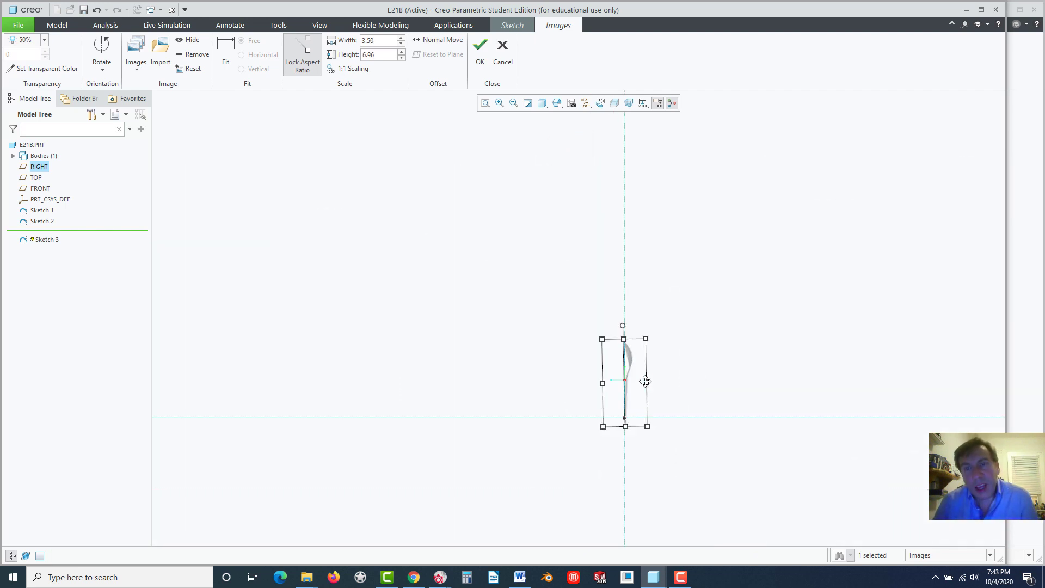
{"action": "scroll", "coordinate": [611, 385], "scroll_direction": "down", "scroll_amount": 6}
{"action": "scroll", "coordinate": [592, 487], "scroll_direction": "down", "scroll_amount": 4}
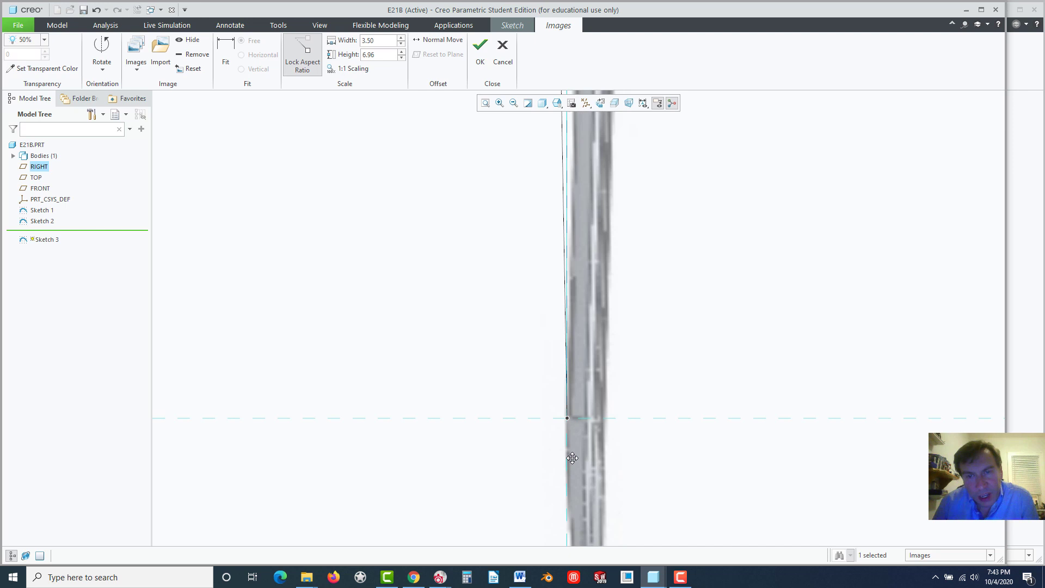
- Finish placing the spoon image and select the RIGHT datum plane
{"action": "left_click", "coordinate": [480, 48]}
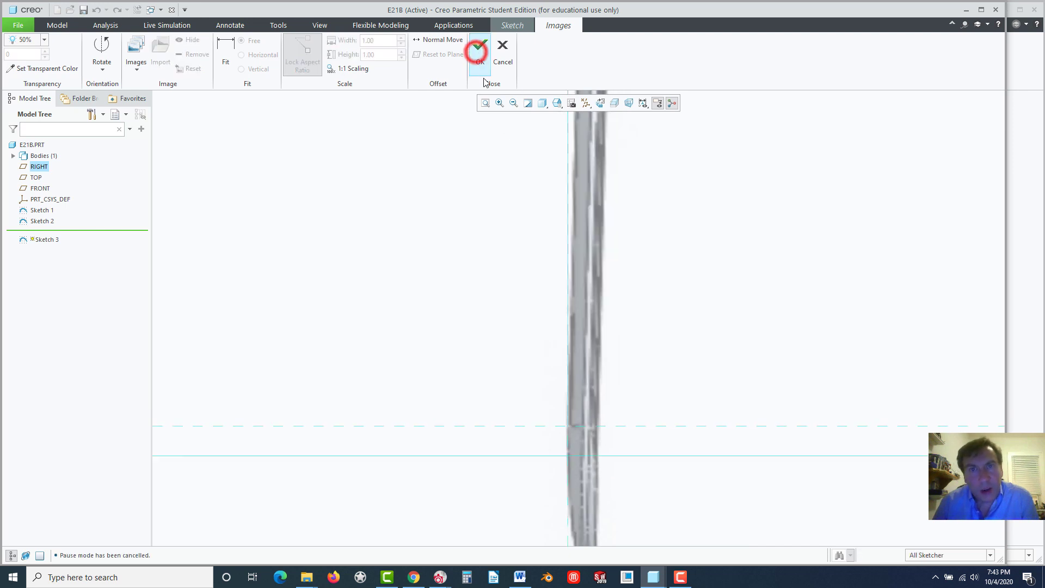
{"action": "left_click", "coordinate": [342, 220]}
{"action": "left_click", "coordinate": [20, 163]}
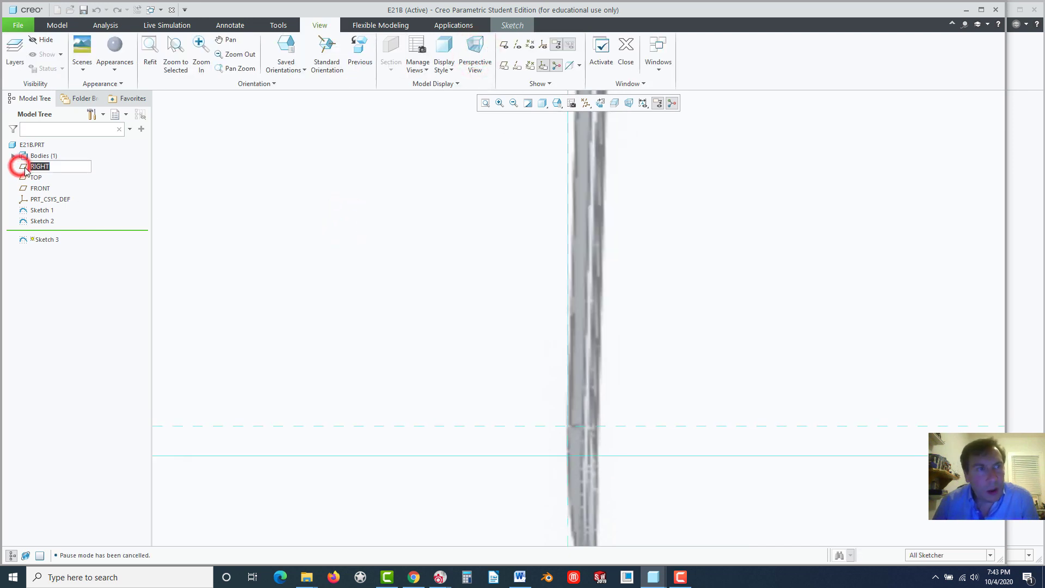
{"action": "left_click", "coordinate": [219, 235]}
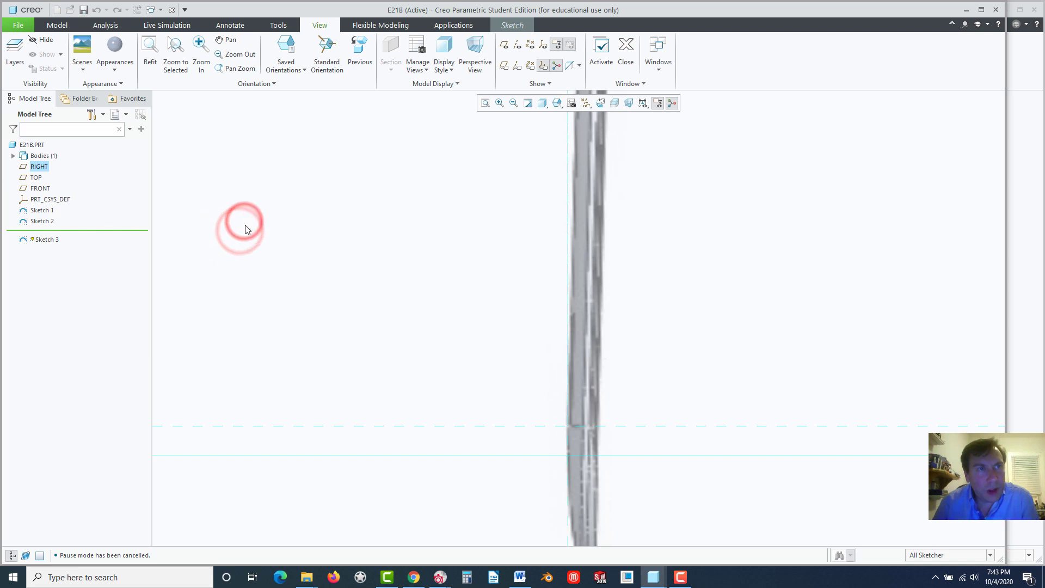
{"action": "left_click", "coordinate": [30, 167]}
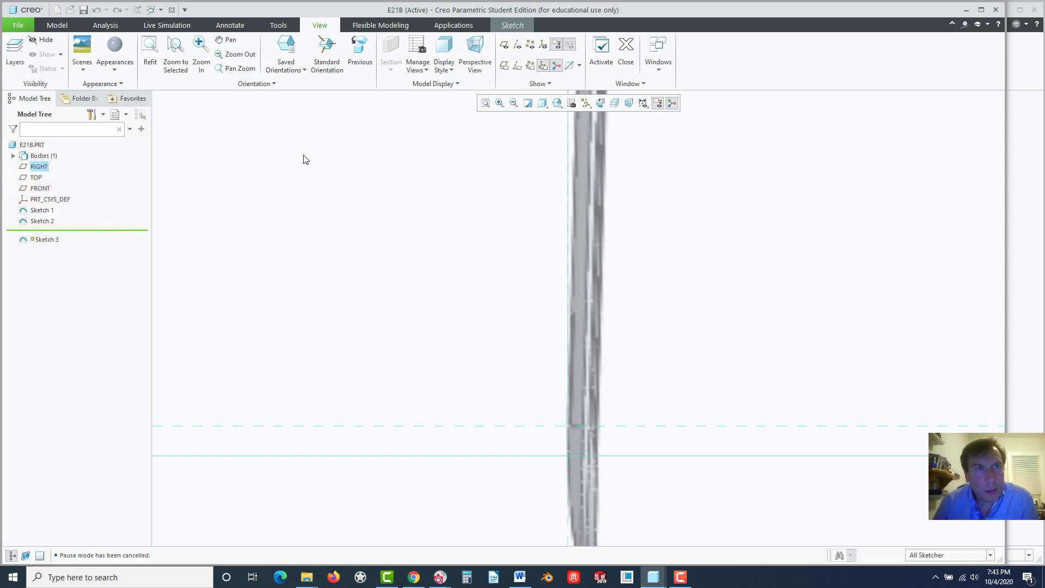
{"action": "scroll", "coordinate": [453, 352], "scroll_direction": "down", "scroll_amount": 5}
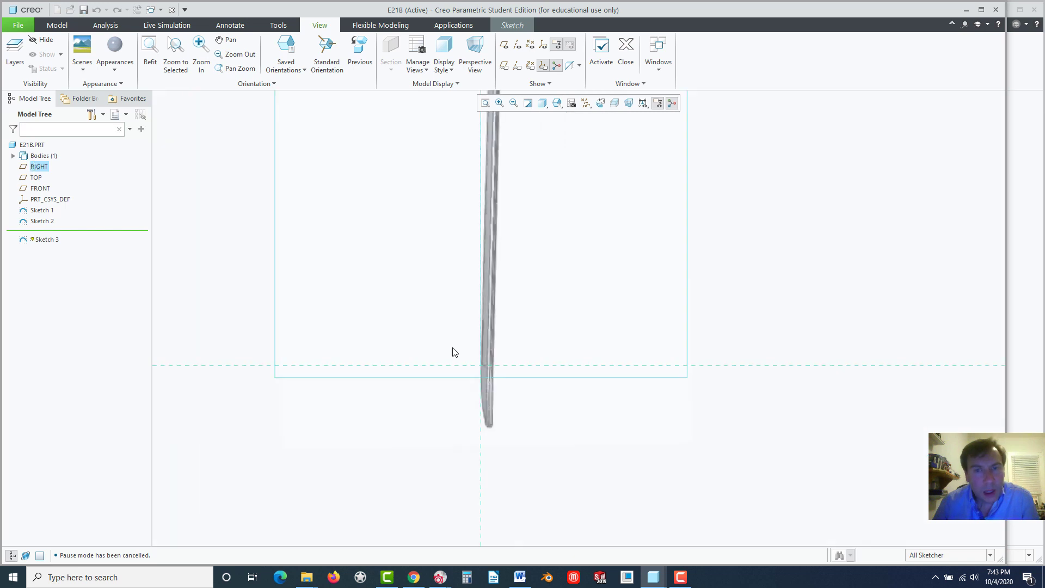
{"action": "scroll", "coordinate": [472, 289], "scroll_direction": "up", "scroll_amount": 4}
{"action": "left_click", "coordinate": [567, 306]}
{"action": "left_click", "coordinate": [238, 243]}
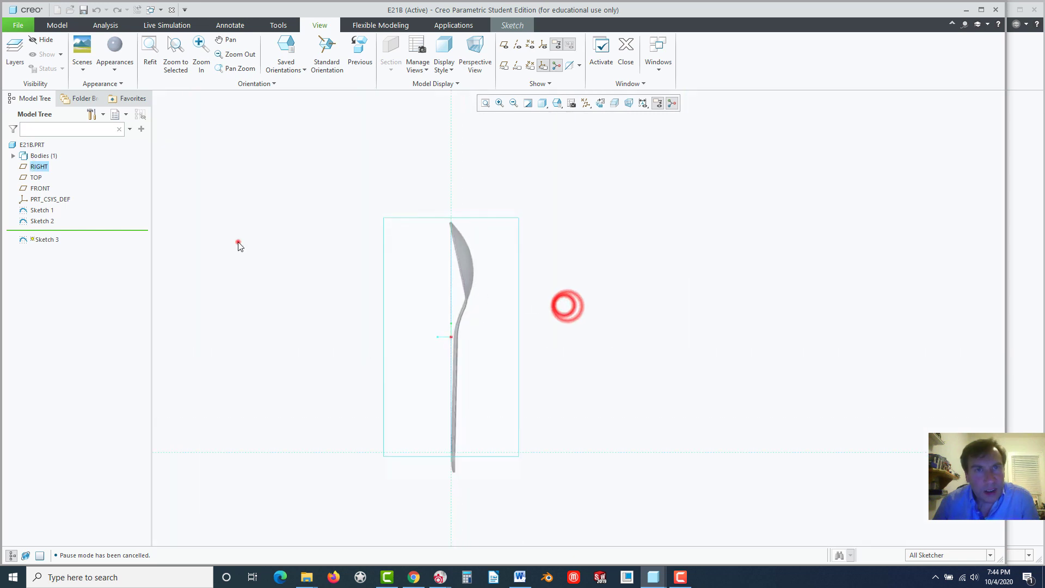
{"action": "left_click", "coordinate": [36, 178]}
{"action": "left_click", "coordinate": [32, 166]}
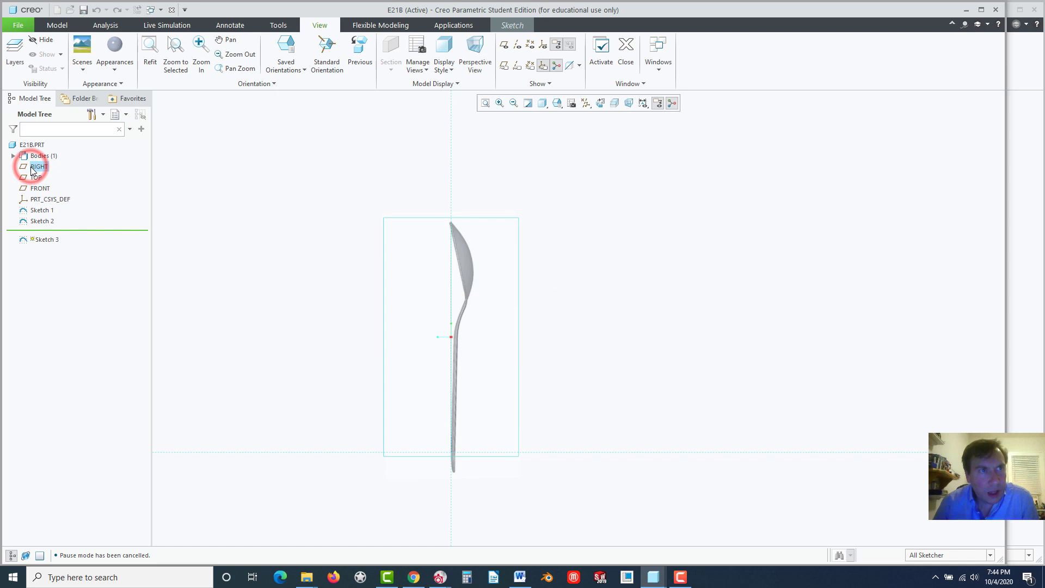
- Exit the empty Sketch 3, answering Yes in the Incomplete Section dialog
{"action": "left_click", "coordinate": [513, 26]}
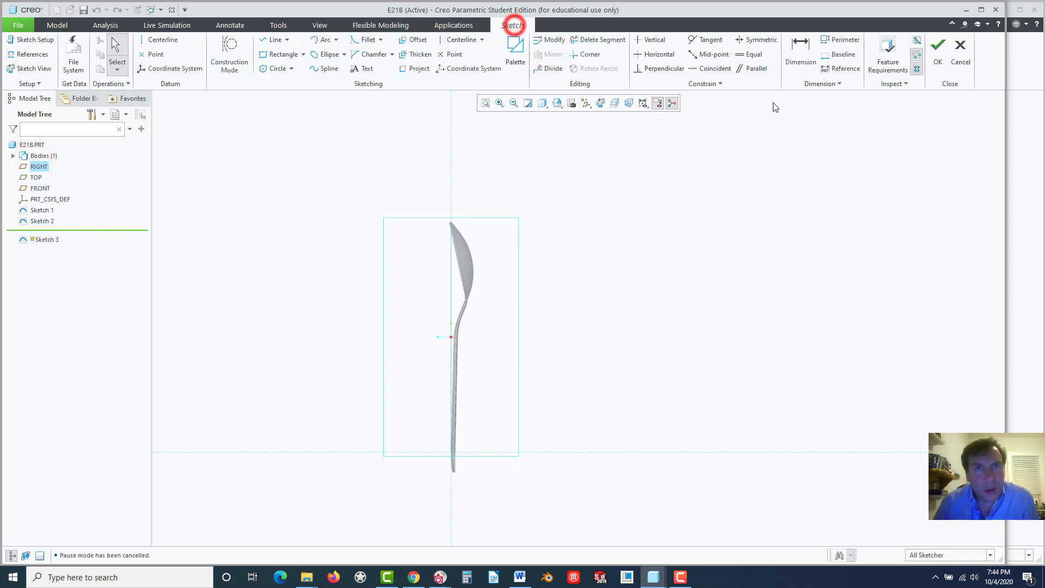
{"action": "left_click", "coordinate": [938, 52]}
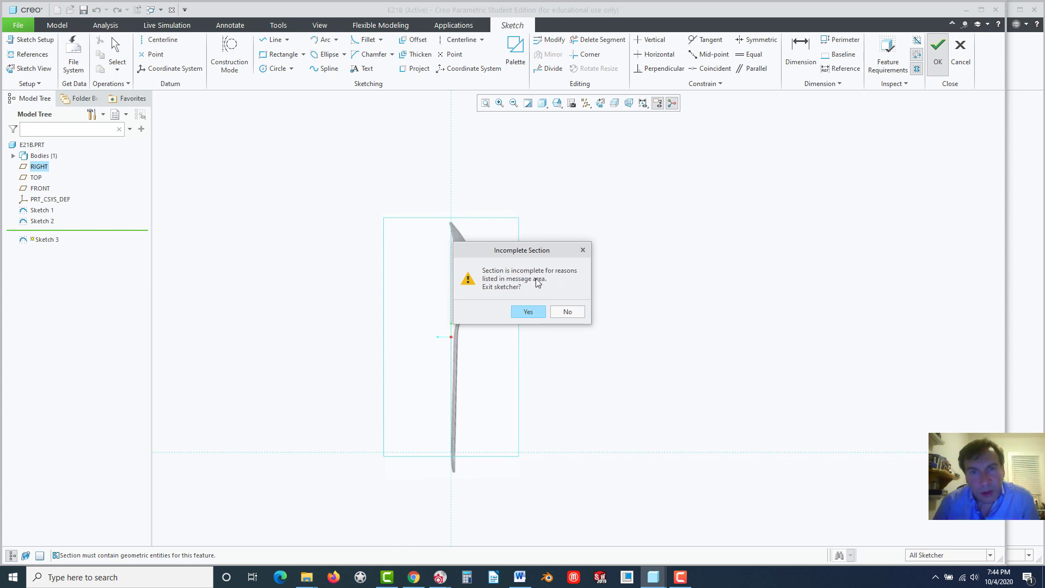
{"action": "left_click", "coordinate": [534, 311]}
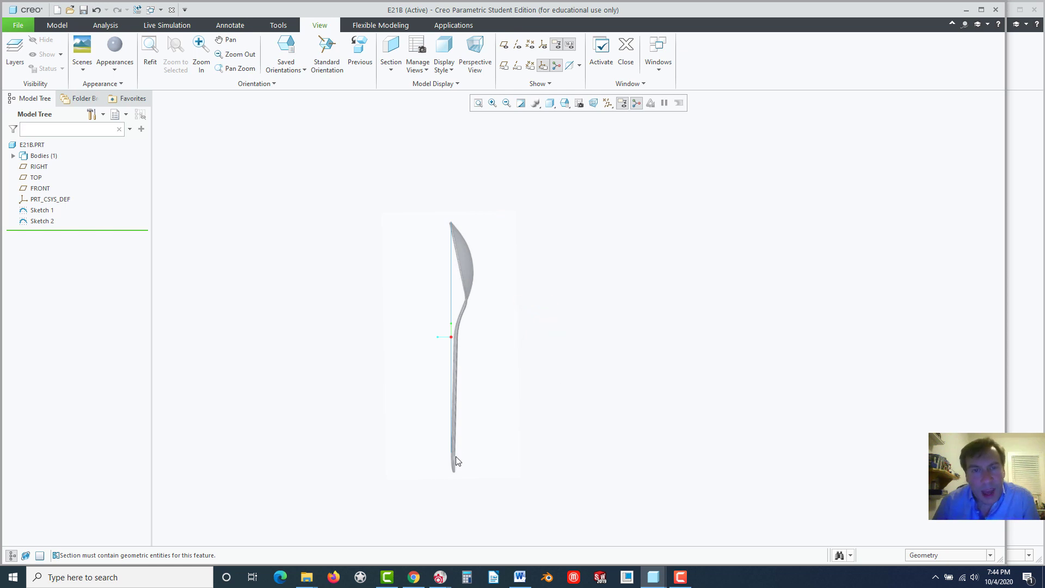
- Start a new sketch on the RIGHT datum plane using the Spline tool
{"action": "left_click", "coordinate": [39, 168]}
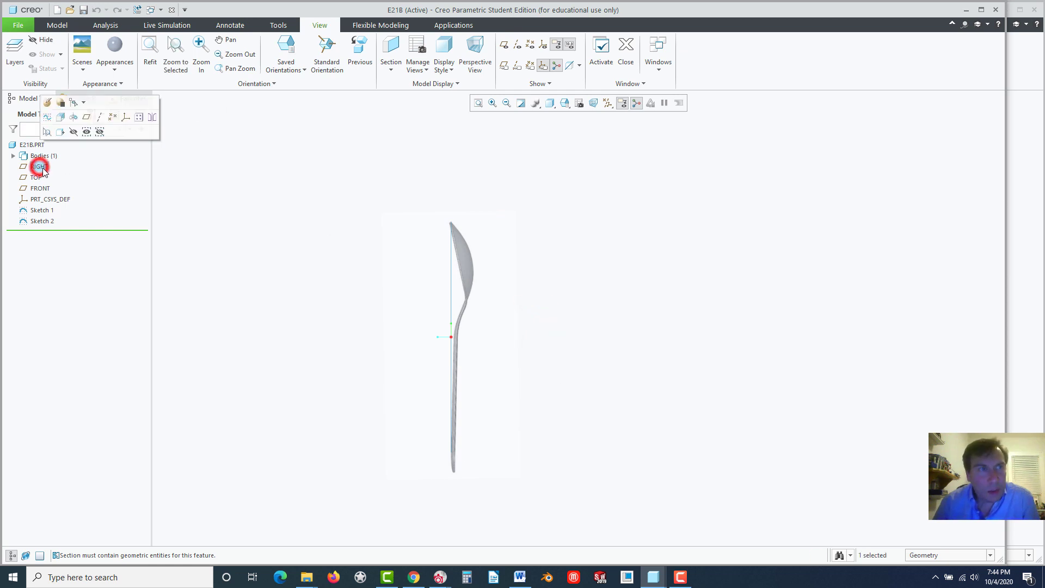
{"action": "left_click", "coordinate": [46, 115]}
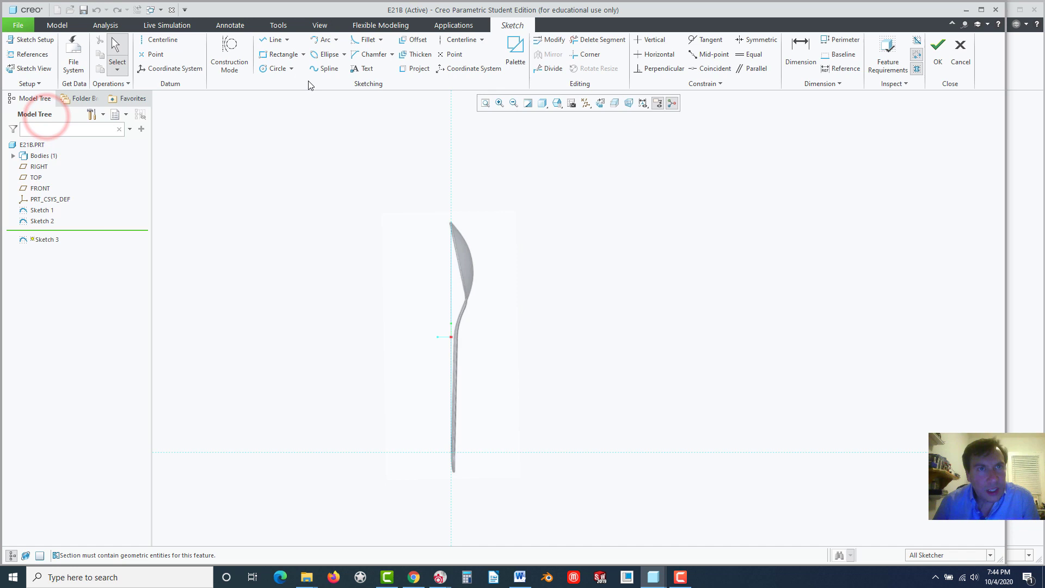
{"action": "left_click", "coordinate": [322, 70]}
{"action": "scroll", "coordinate": [446, 441], "scroll_direction": "up", "scroll_amount": 5}
{"action": "scroll", "coordinate": [446, 441], "scroll_direction": "up", "scroll_amount": 3}
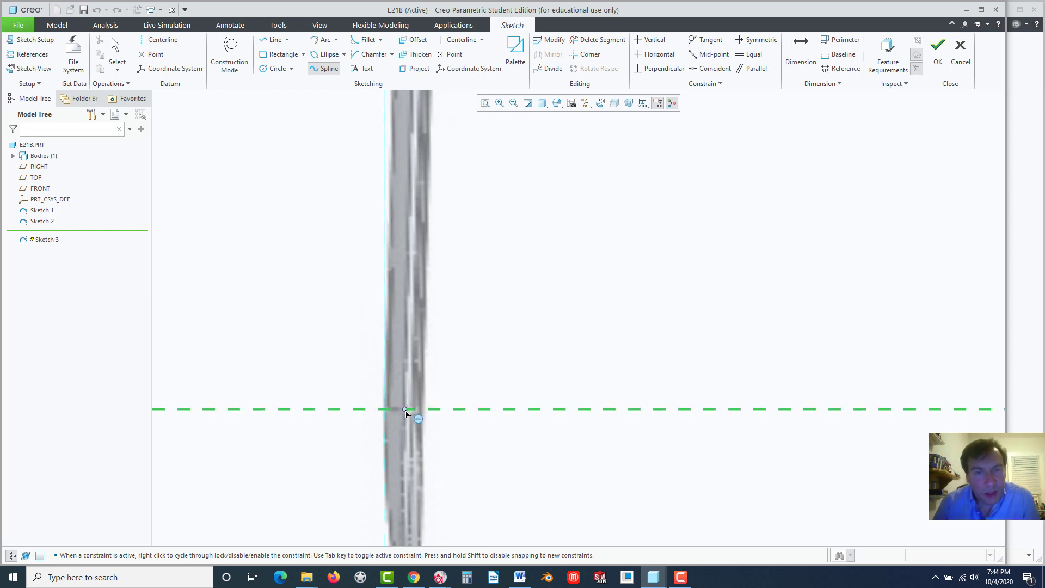
- Begin the spline at the reference intersection and trace points up the handle edge
{"action": "left_click", "coordinate": [405, 410]}
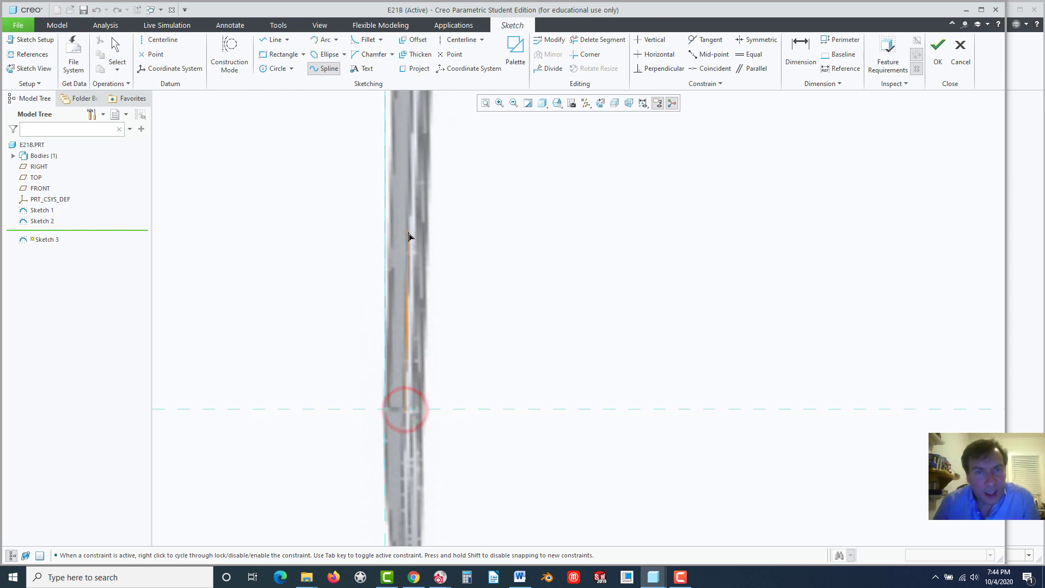
{"action": "left_click", "coordinate": [411, 230]}
{"action": "scroll", "coordinate": [428, 346], "scroll_direction": "down", "scroll_amount": 3}
{"action": "scroll", "coordinate": [414, 235], "scroll_direction": "up", "scroll_amount": 4}
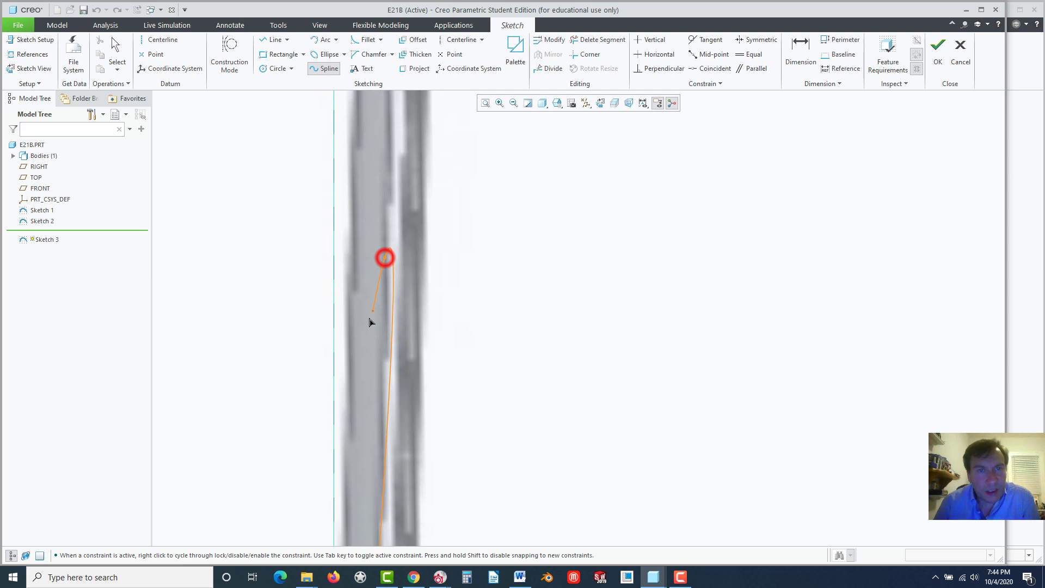
{"action": "scroll", "coordinate": [403, 338], "scroll_direction": "down", "scroll_amount": 3}
{"action": "scroll", "coordinate": [381, 283], "scroll_direction": "up", "scroll_amount": 3}
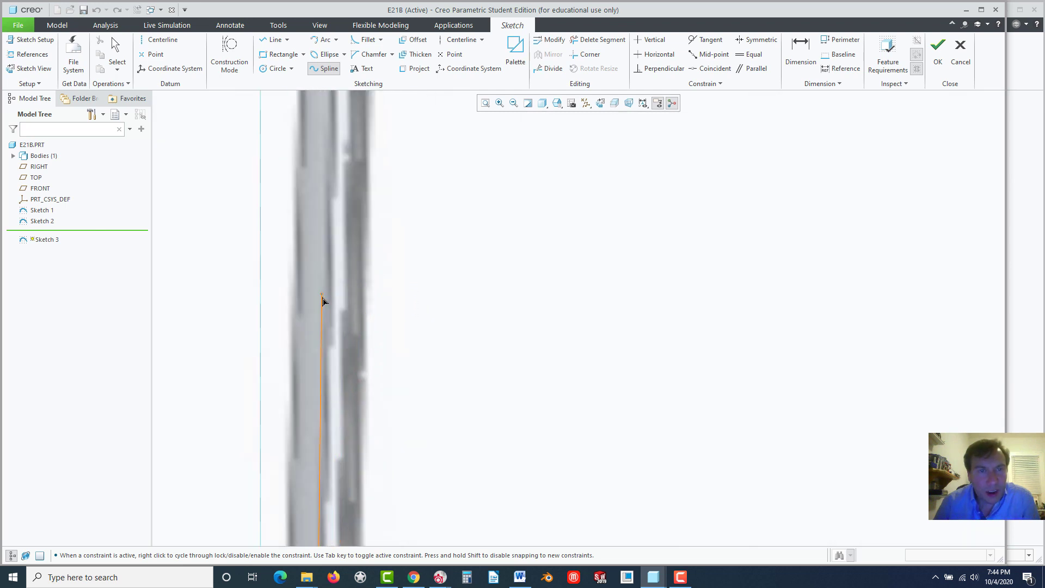
{"action": "scroll", "coordinate": [376, 352], "scroll_direction": "down", "scroll_amount": 3}
{"action": "scroll", "coordinate": [355, 282], "scroll_direction": "up", "scroll_amount": 3}
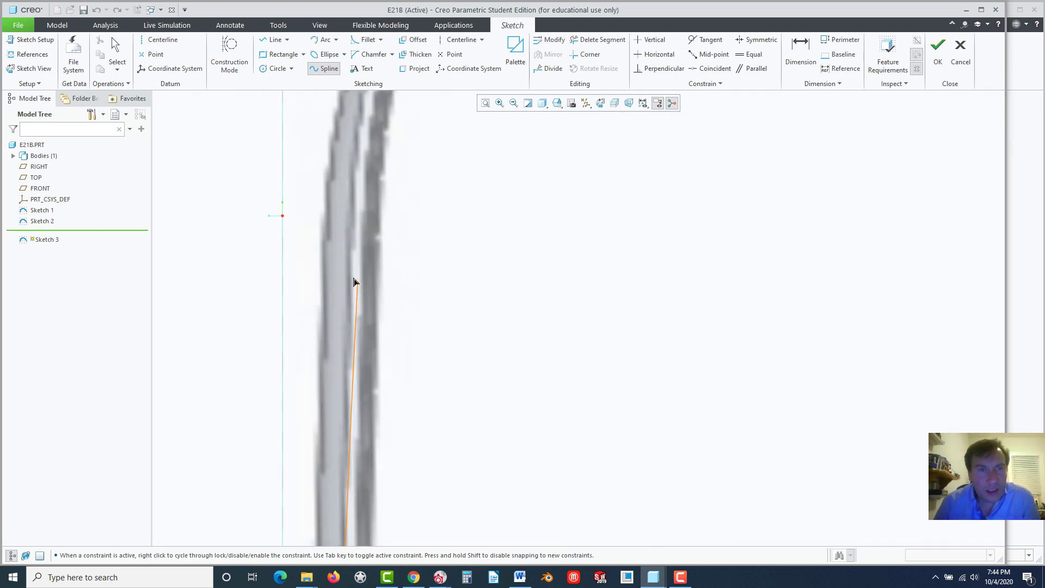
{"action": "left_click", "coordinate": [349, 289]}
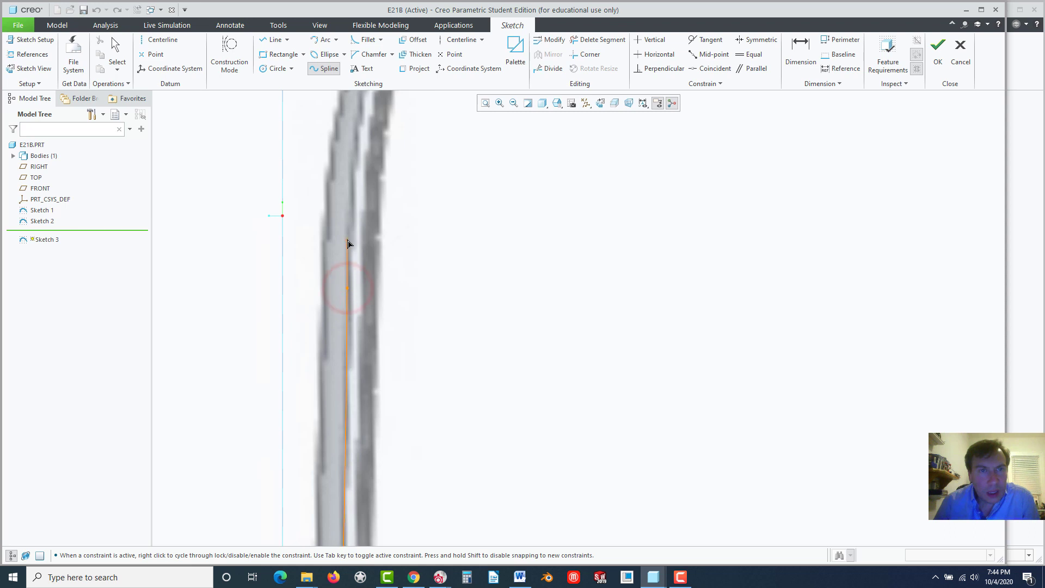
{"action": "left_click", "coordinate": [348, 239]}
{"action": "left_click", "coordinate": [350, 188]}
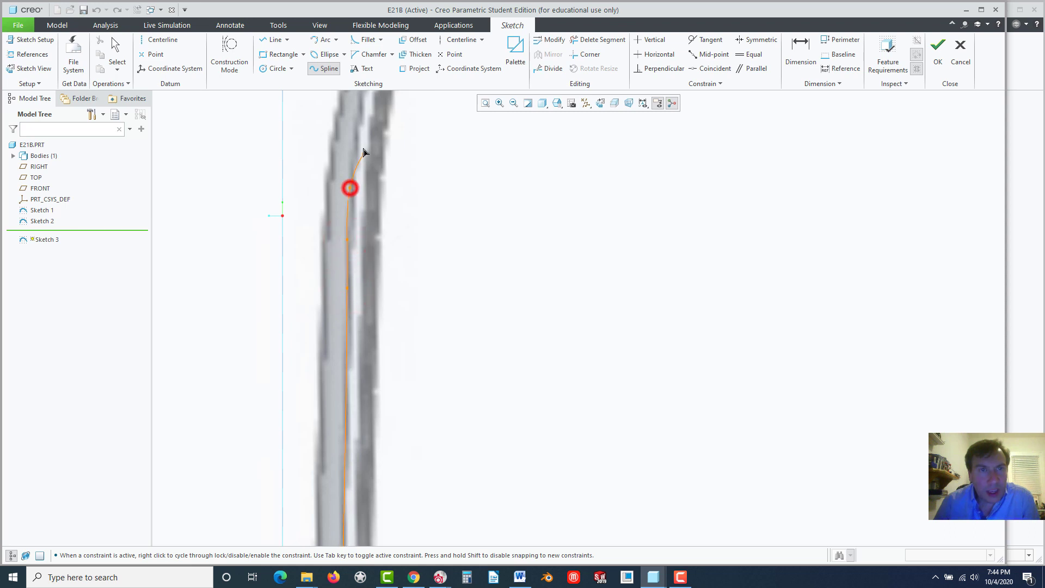
{"action": "left_click", "coordinate": [356, 116]}
{"action": "scroll", "coordinate": [320, 257], "scroll_direction": "down", "scroll_amount": 2}
{"action": "scroll", "coordinate": [318, 225], "scroll_direction": "up", "scroll_amount": 2}
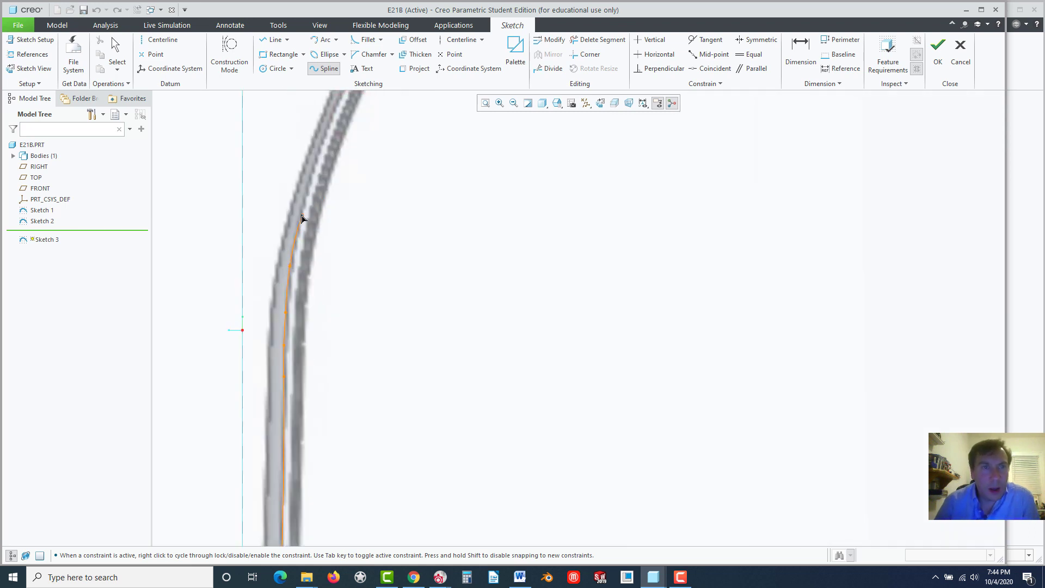
{"action": "scroll", "coordinate": [310, 310], "scroll_direction": "down", "scroll_amount": 2}
{"action": "scroll", "coordinate": [291, 244], "scroll_direction": "up", "scroll_amount": 3}
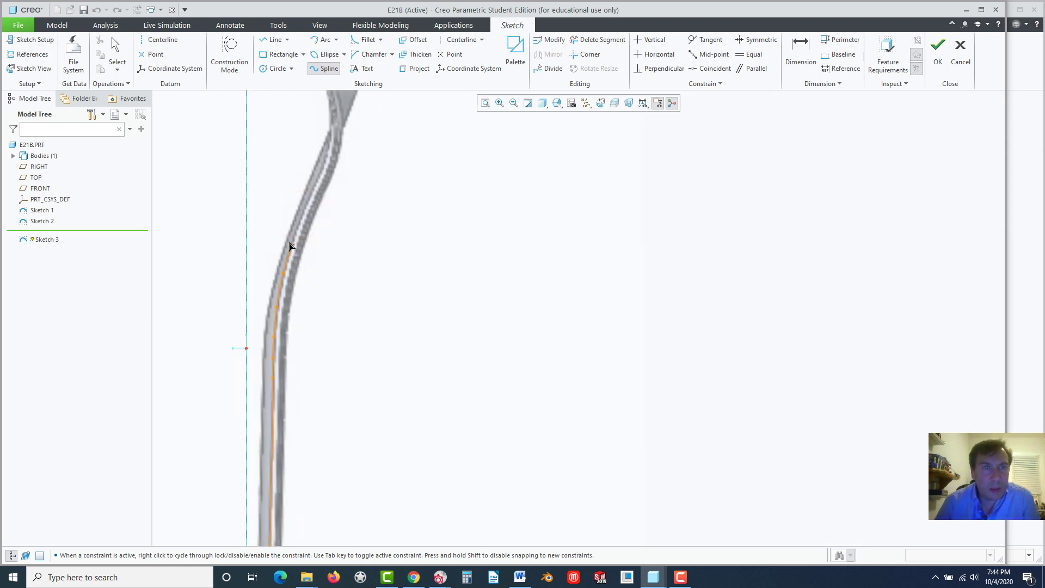
- Continue the spline along the handle's curve, through the handle-bowl junction, and along the bowl edge
{"action": "left_click", "coordinate": [300, 240]}
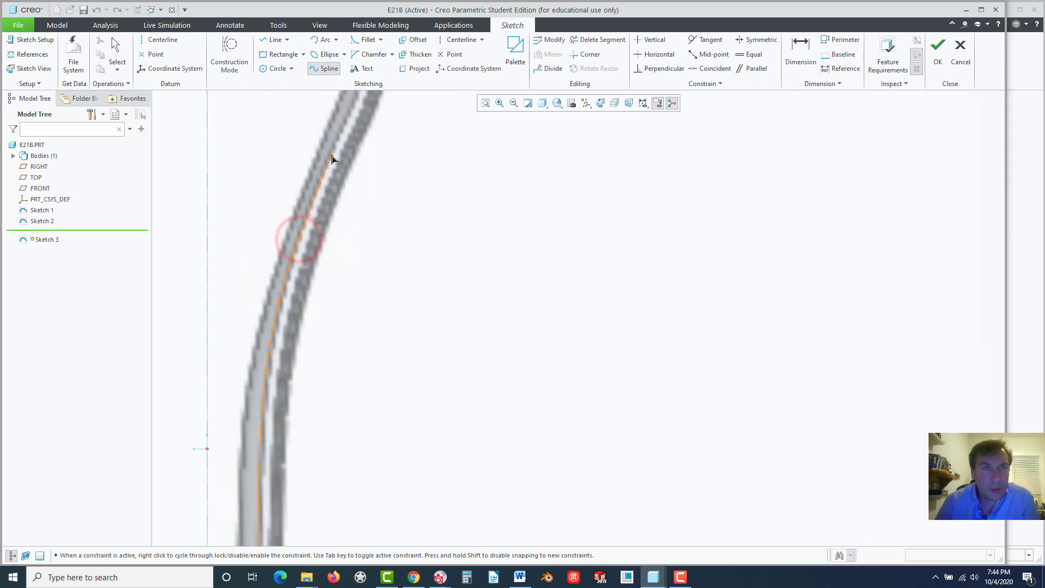
{"action": "scroll", "coordinate": [381, 229], "scroll_direction": "down", "scroll_amount": 2}
{"action": "scroll", "coordinate": [392, 214], "scroll_direction": "up", "scroll_amount": 3}
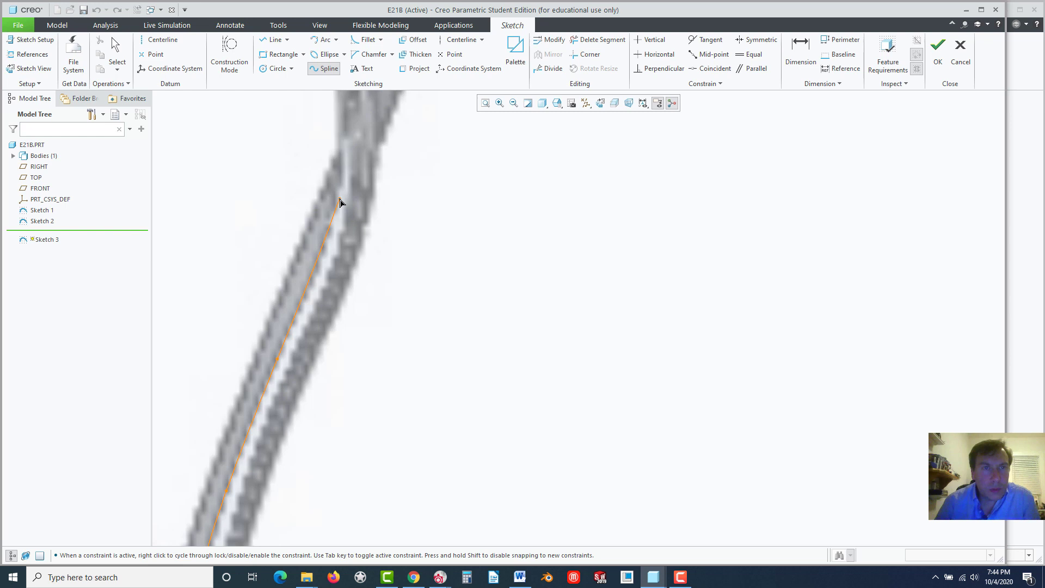
{"action": "left_click", "coordinate": [339, 203]}
{"action": "left_click", "coordinate": [350, 135]}
{"action": "scroll", "coordinate": [350, 137], "scroll_direction": "down", "scroll_amount": 3}
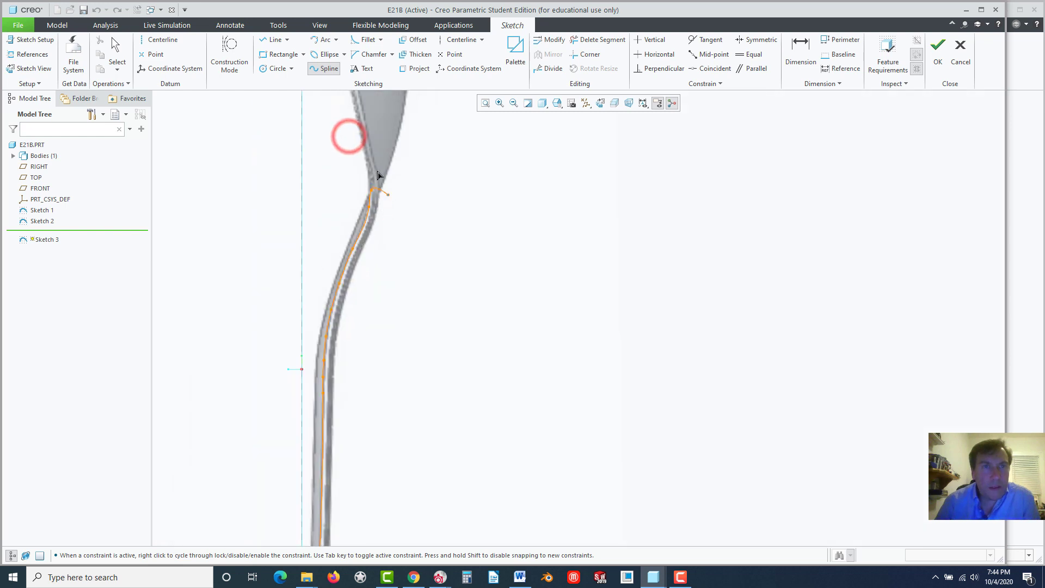
{"action": "scroll", "coordinate": [367, 148], "scroll_direction": "up", "scroll_amount": 1}
{"action": "scroll", "coordinate": [346, 182], "scroll_direction": "down", "scroll_amount": 3}
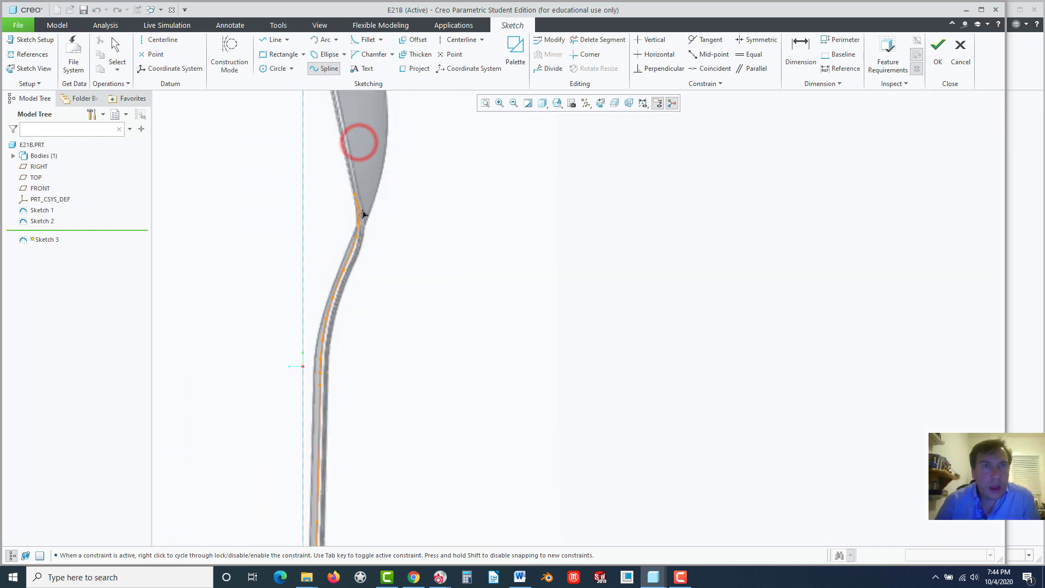
{"action": "scroll", "coordinate": [357, 169], "scroll_direction": "up", "scroll_amount": 2}
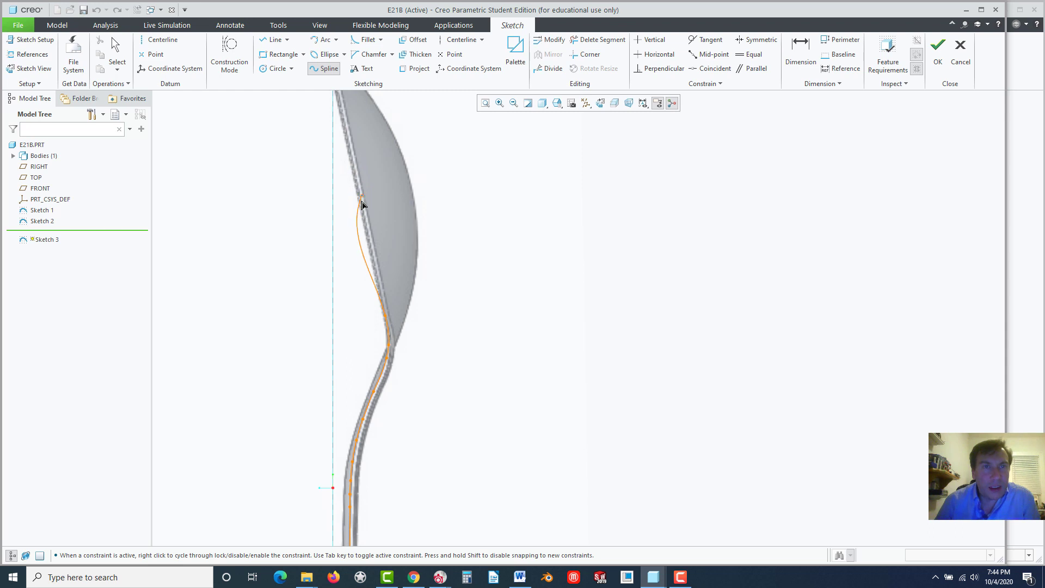
{"action": "left_click", "coordinate": [362, 207]}
{"action": "scroll", "coordinate": [350, 152], "scroll_direction": "down", "scroll_amount": 3}
{"action": "scroll", "coordinate": [345, 112], "scroll_direction": "up", "scroll_amount": 4}
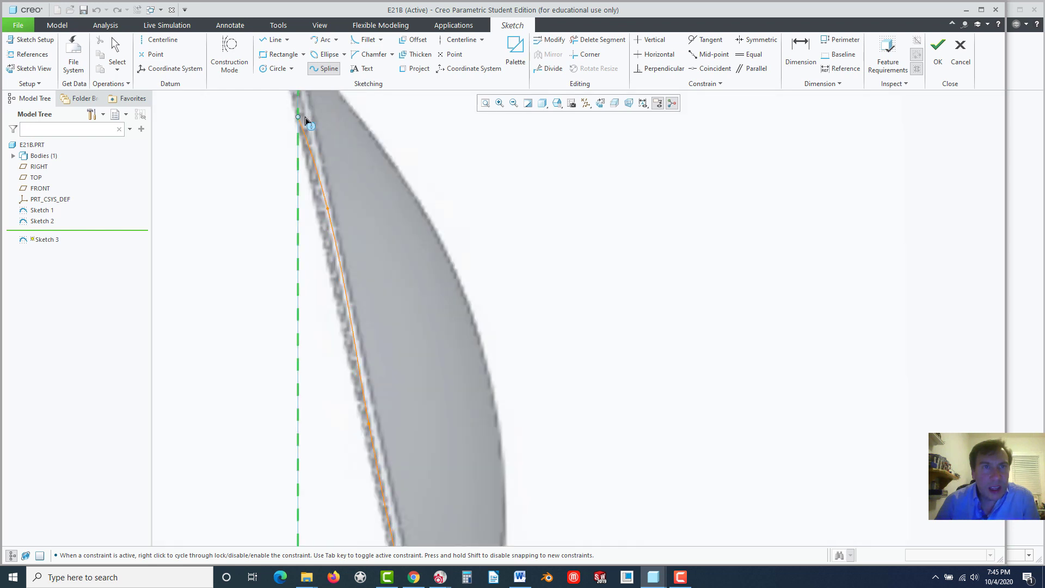
{"action": "scroll", "coordinate": [305, 112], "scroll_direction": "down", "scroll_amount": 1}
{"action": "scroll", "coordinate": [341, 169], "scroll_direction": "down", "scroll_amount": 1}
{"action": "scroll", "coordinate": [294, 108], "scroll_direction": "up", "scroll_amount": 3}
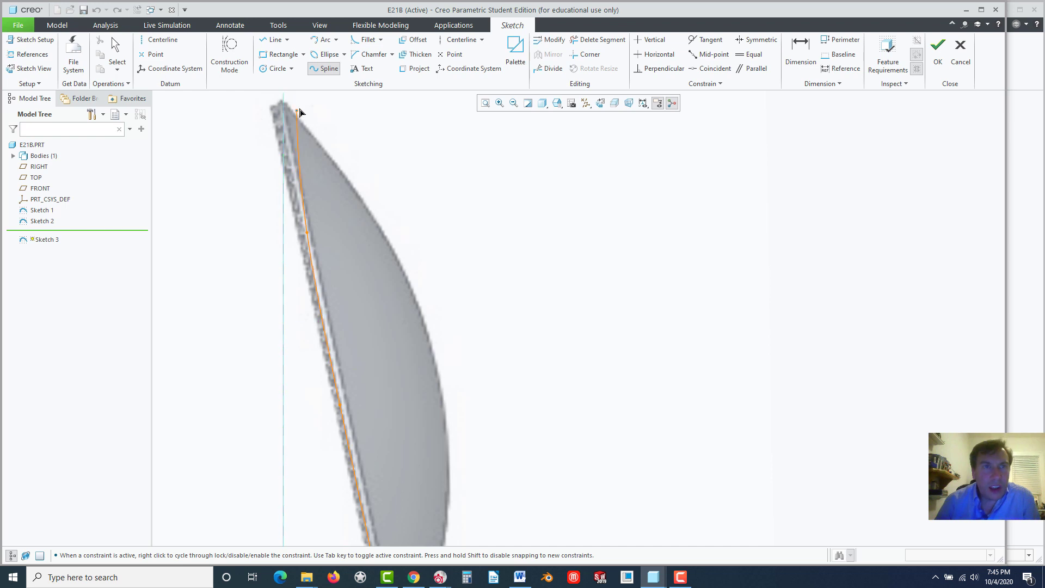
{"action": "scroll", "coordinate": [294, 109], "scroll_direction": "up", "scroll_amount": 2}
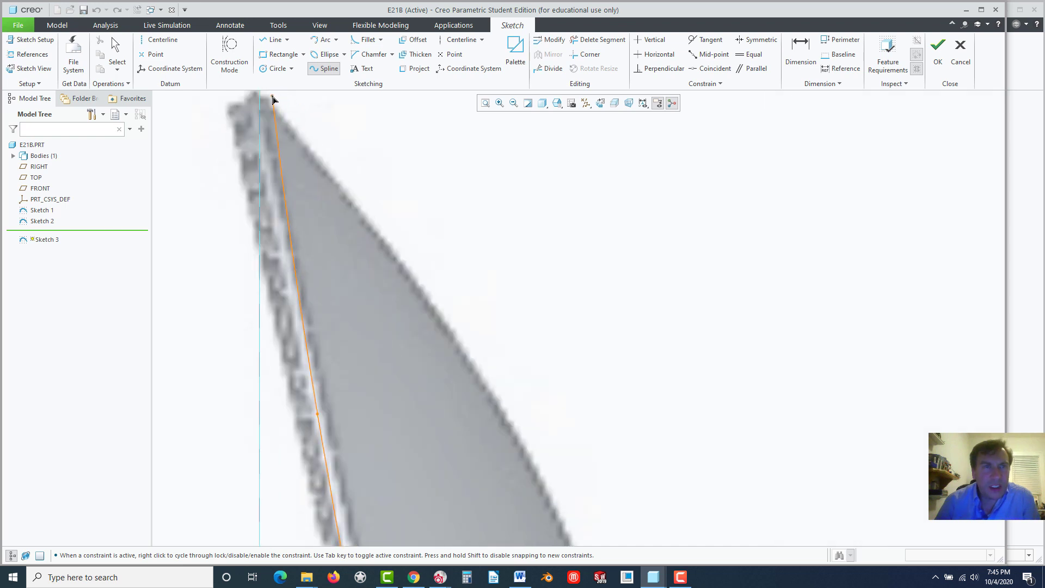
- Place the final spline point at the spoon tip and finish the spline
{"action": "left_click", "coordinate": [274, 100]}
{"action": "middle_click", "coordinate": [387, 213]}
{"action": "scroll", "coordinate": [415, 283], "scroll_direction": "down", "scroll_amount": 3}
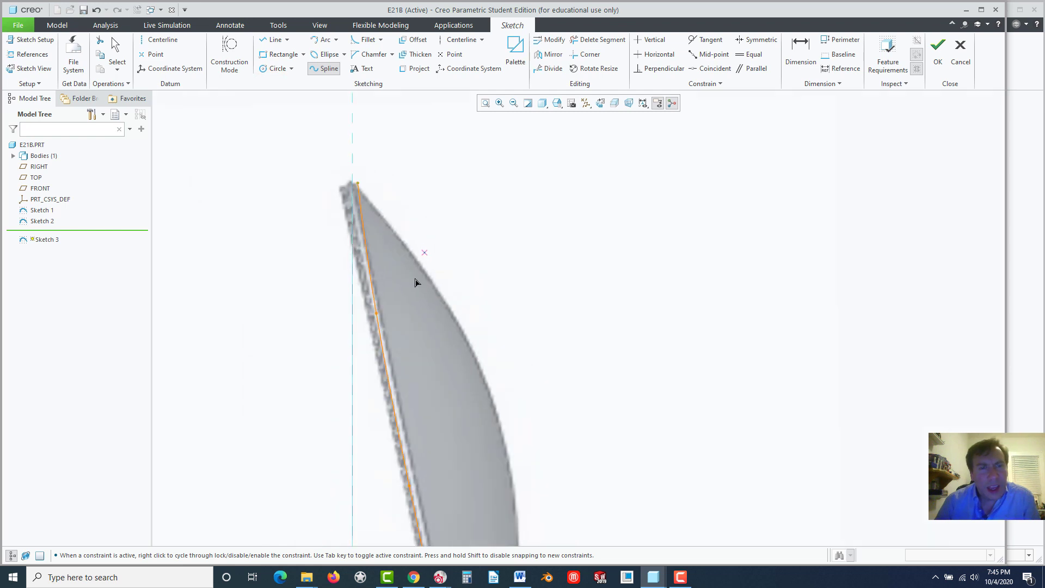
{"action": "scroll", "coordinate": [439, 358], "scroll_direction": "down", "scroll_amount": 3}
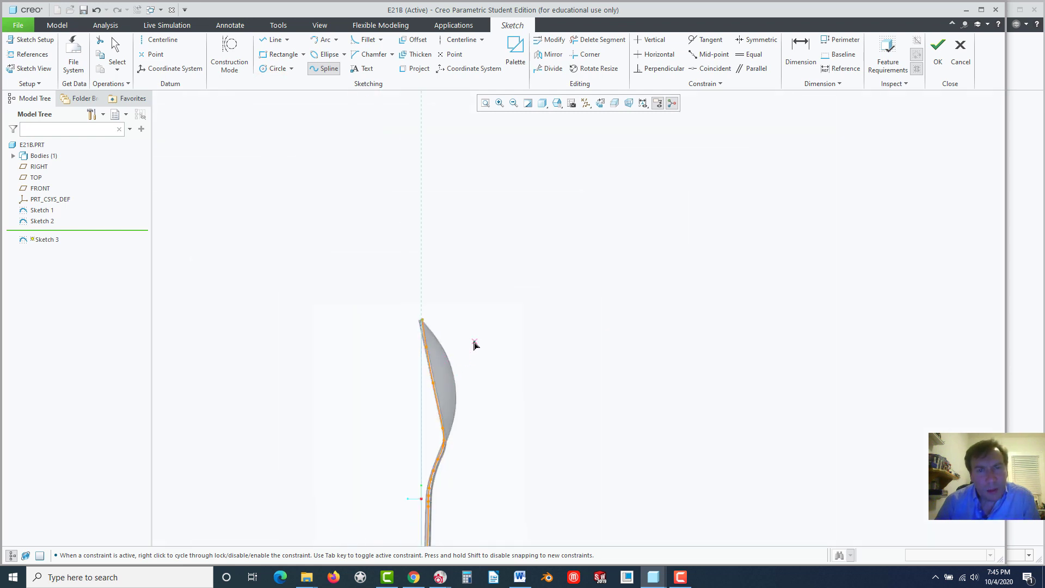
{"action": "scroll", "coordinate": [467, 380], "scroll_direction": "down", "scroll_amount": 1}
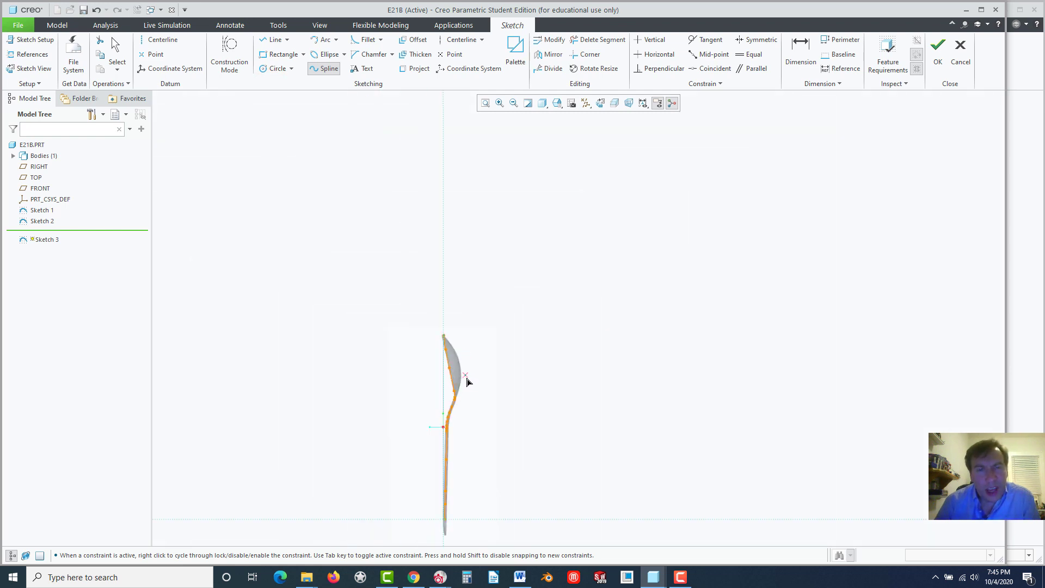
{"action": "middle_click", "coordinate": [475, 437]}
{"action": "scroll", "coordinate": [448, 494], "scroll_direction": "up", "scroll_amount": 2}
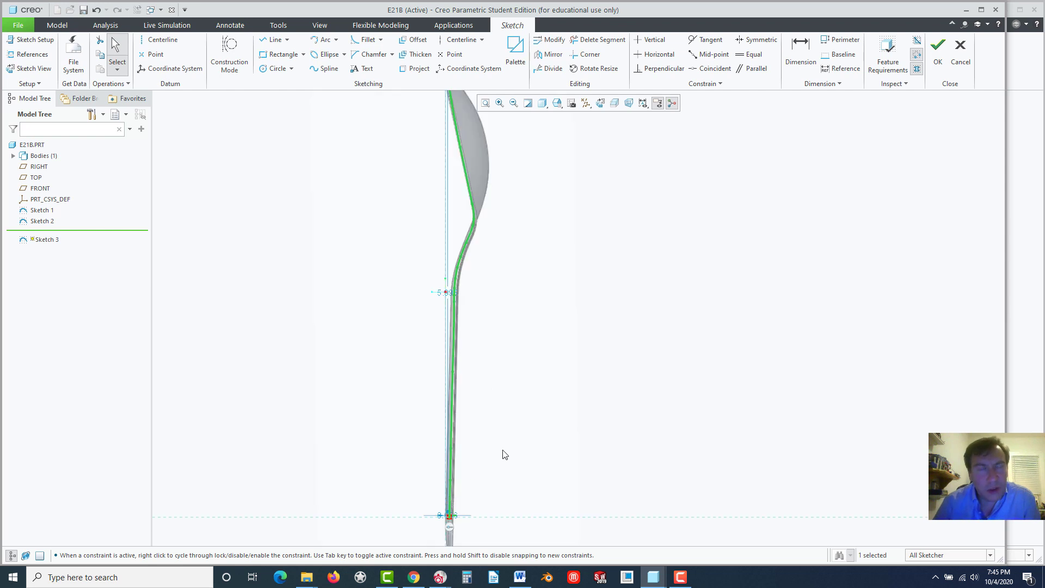
{"action": "scroll", "coordinate": [514, 482], "scroll_direction": "down", "scroll_amount": 1}
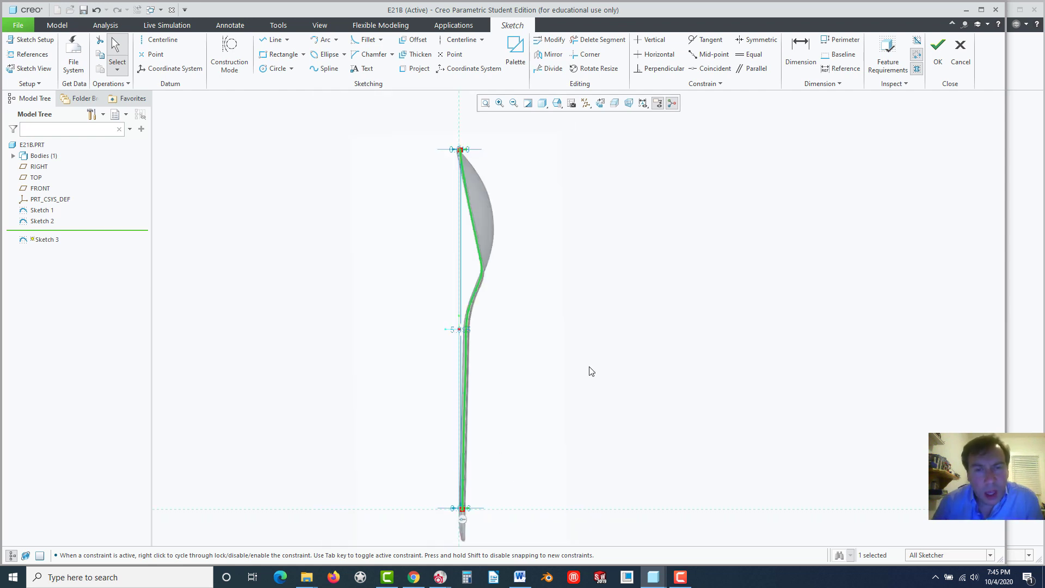
- Accept Sketch 3 and extrude it as a symmetric surface 4 deep
{"action": "left_click", "coordinate": [939, 64]}
{"action": "mouse_move", "coordinate": [537, 219]}
{"action": "middle_mouse_down"}
{"action": "mouse_move", "coordinate": [581, 240]}
{"action": "mouse_move", "coordinate": [625, 219]}
{"action": "mouse_move", "coordinate": [614, 189]}
{"action": "mouse_move", "coordinate": [566, 158]}
{"action": "middle_mouse_up"}
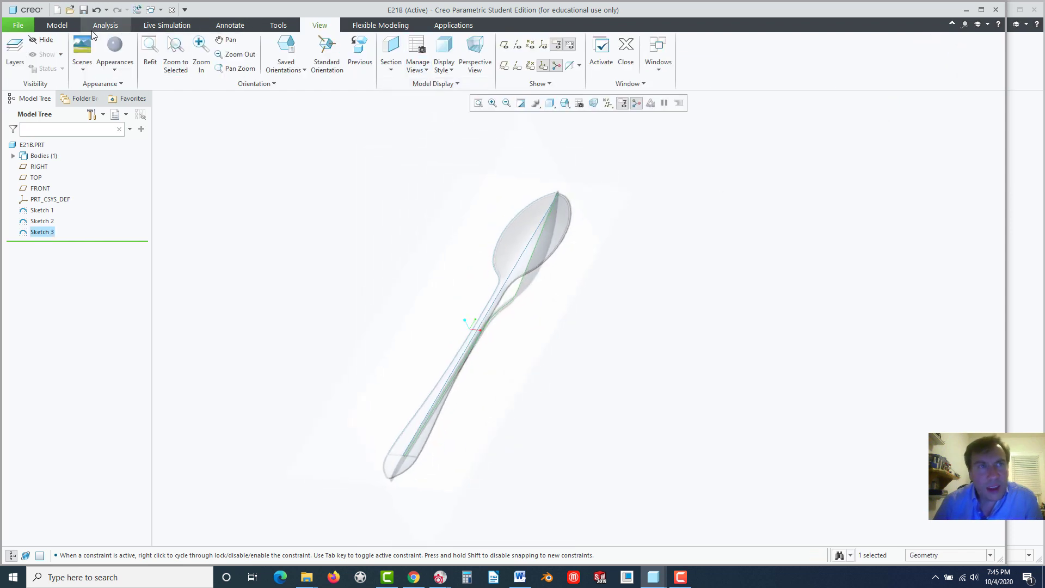
{"action": "left_click", "coordinate": [51, 23]}
{"action": "left_click", "coordinate": [369, 43]}
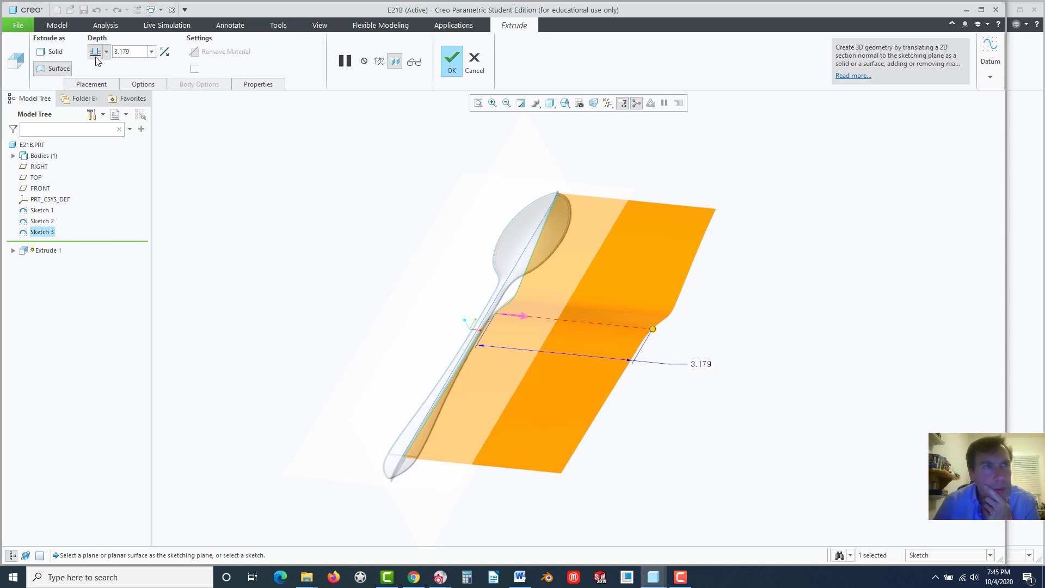
{"action": "left_click", "coordinate": [96, 83]}
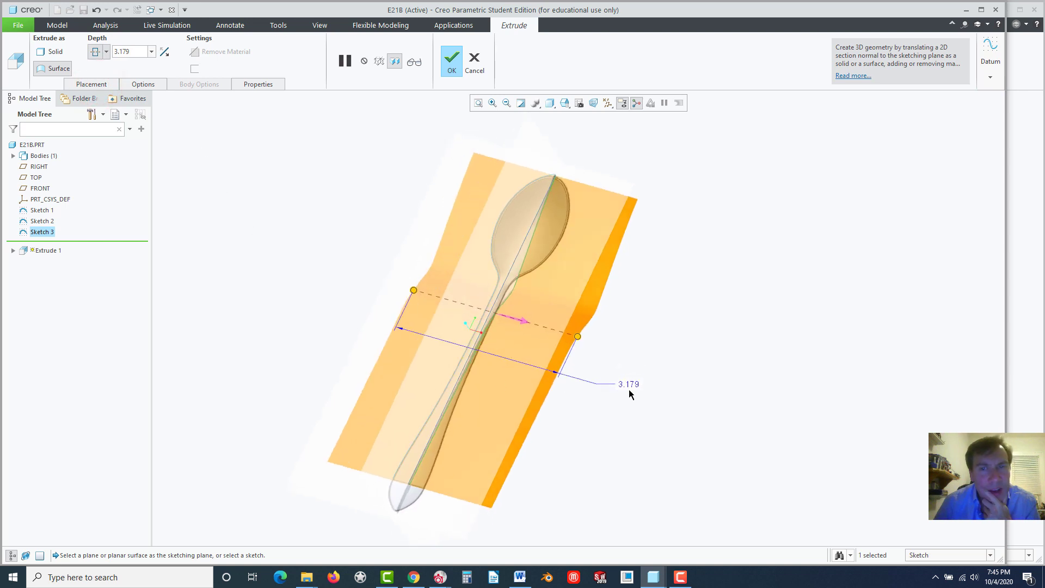
{"action": "double_click", "coordinate": [629, 381]}
{"action": "type", "text": "4"}
{"action": "key", "text": "Return"}
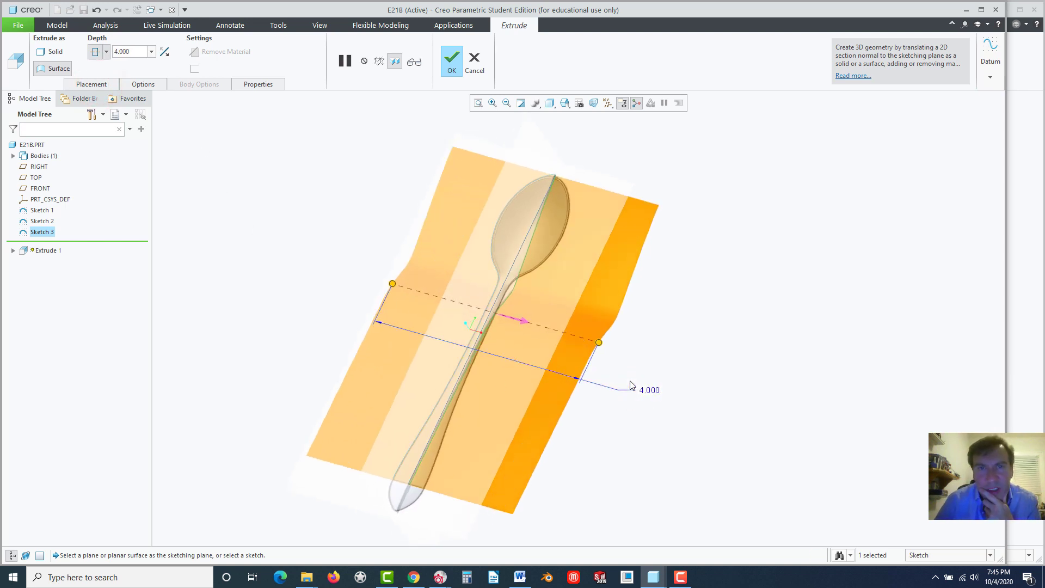
{"action": "middle_click_drag", "start_coordinate": [542, 334], "coordinate": [550, 224]}
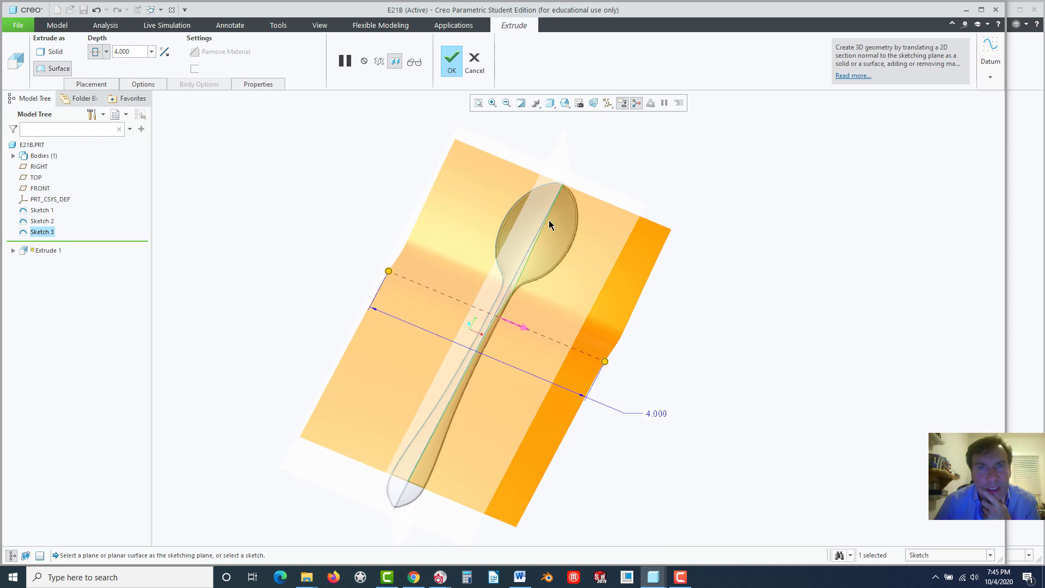
{"action": "left_click", "coordinate": [450, 60]}
{"action": "middle_click_drag", "start_coordinate": [264, 174], "coordinate": [276, 244]}
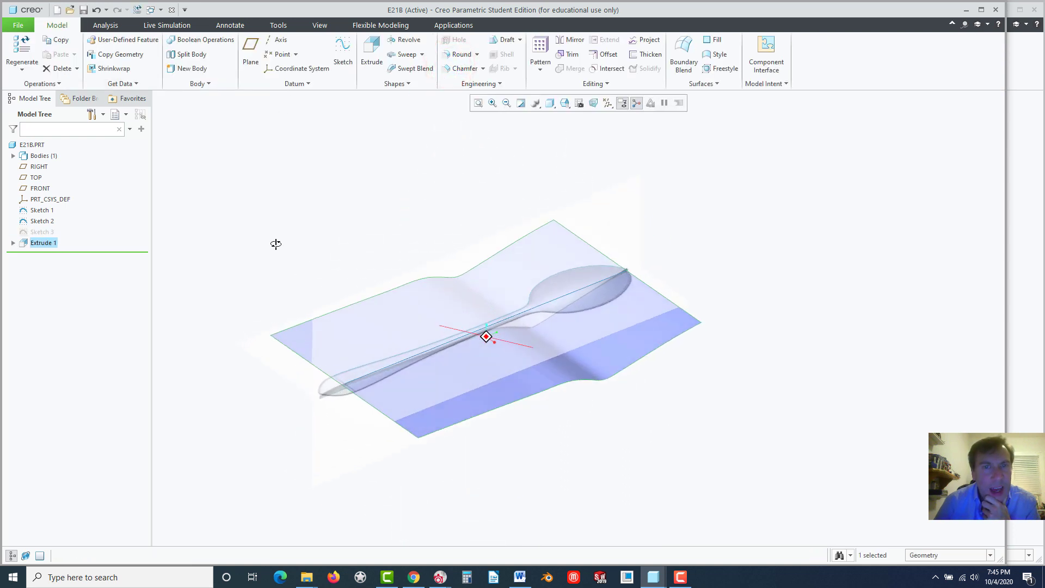
- Project the spoon's upper outline onto the extruded surface along FRONT, with the direction flipped
{"action": "scroll", "coordinate": [527, 338], "scroll_direction": "down", "scroll_amount": 2}
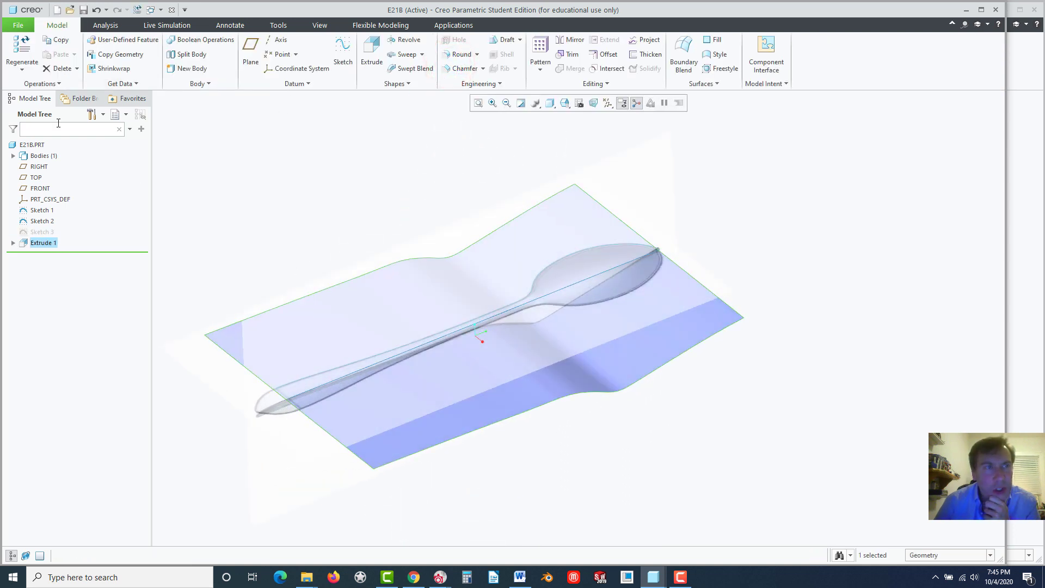
{"action": "left_click", "coordinate": [647, 42]}
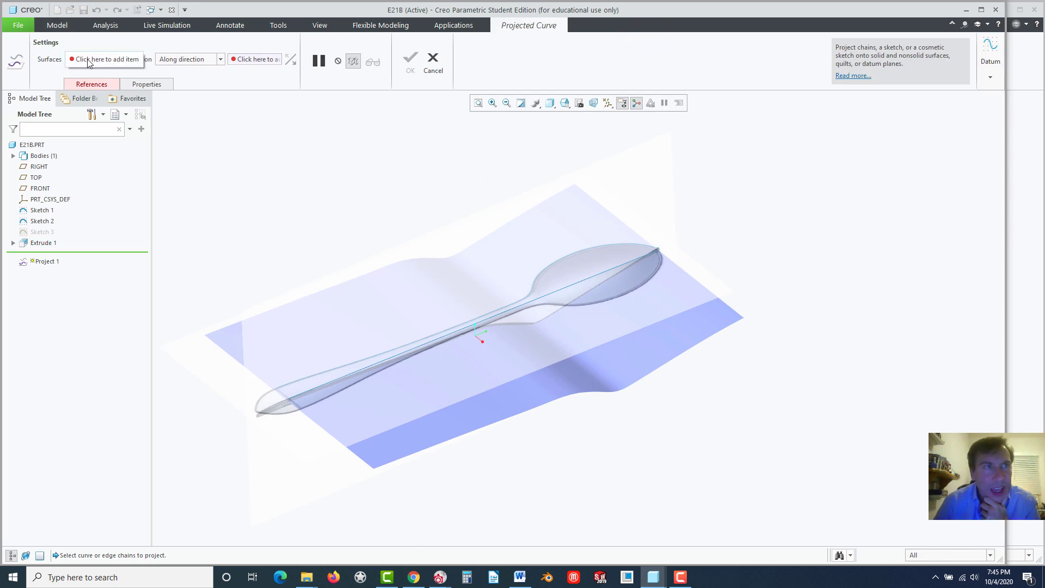
{"action": "left_click", "coordinate": [90, 82]}
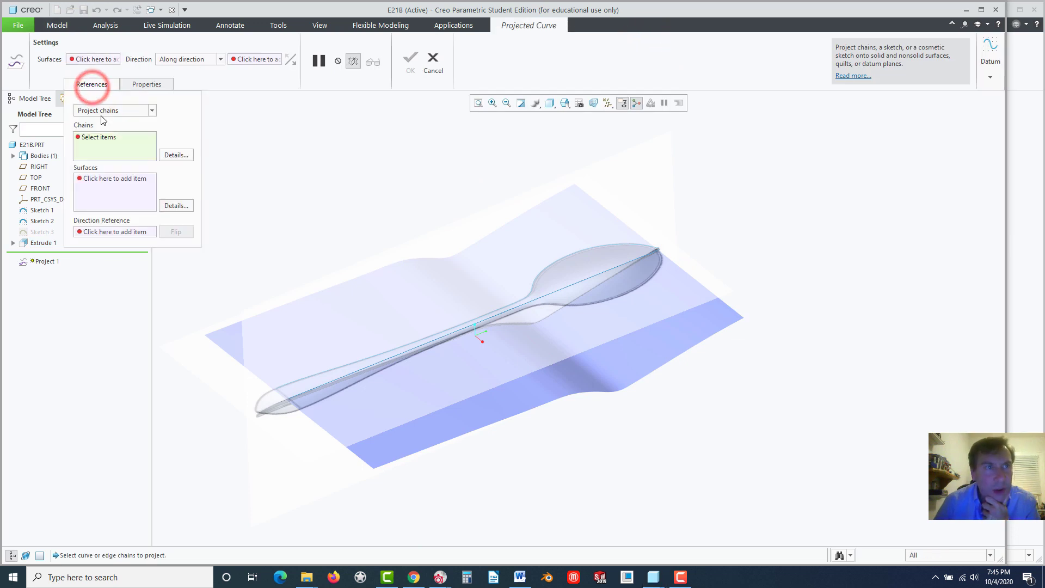
{"action": "left_click", "coordinate": [95, 141]}
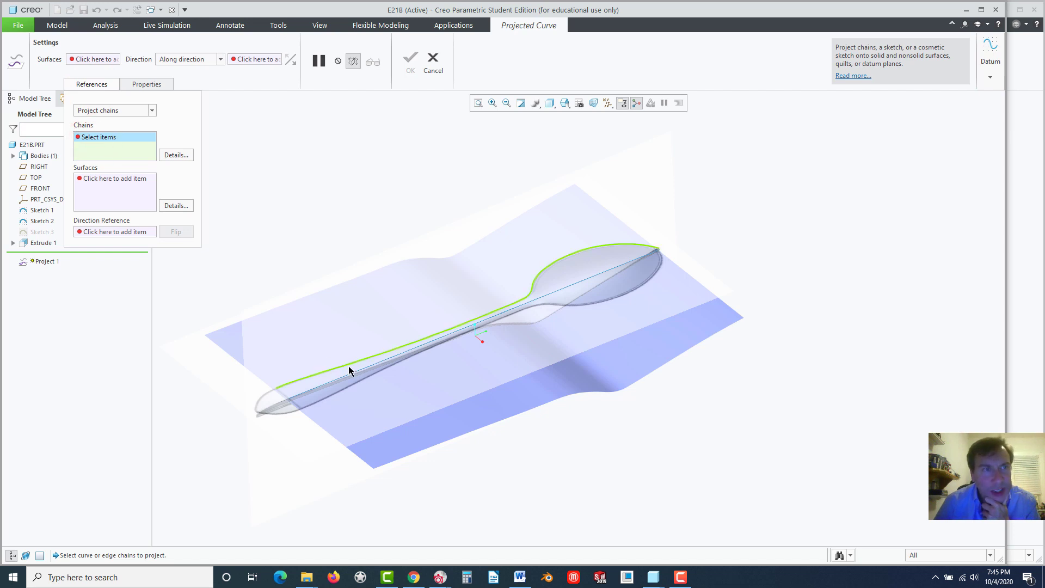
{"action": "left_click", "coordinate": [322, 375]}
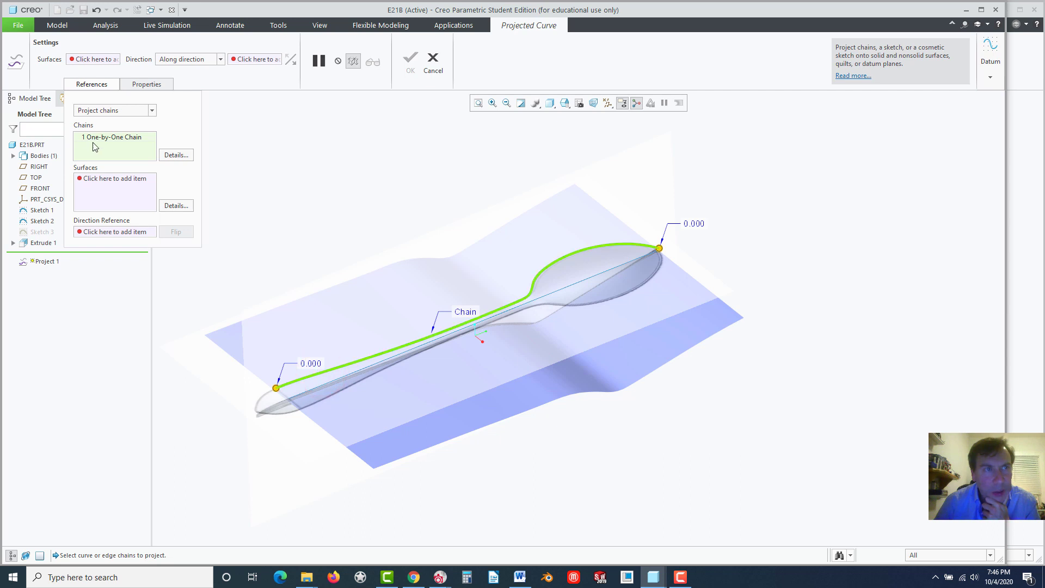
{"action": "left_click", "coordinate": [101, 182]}
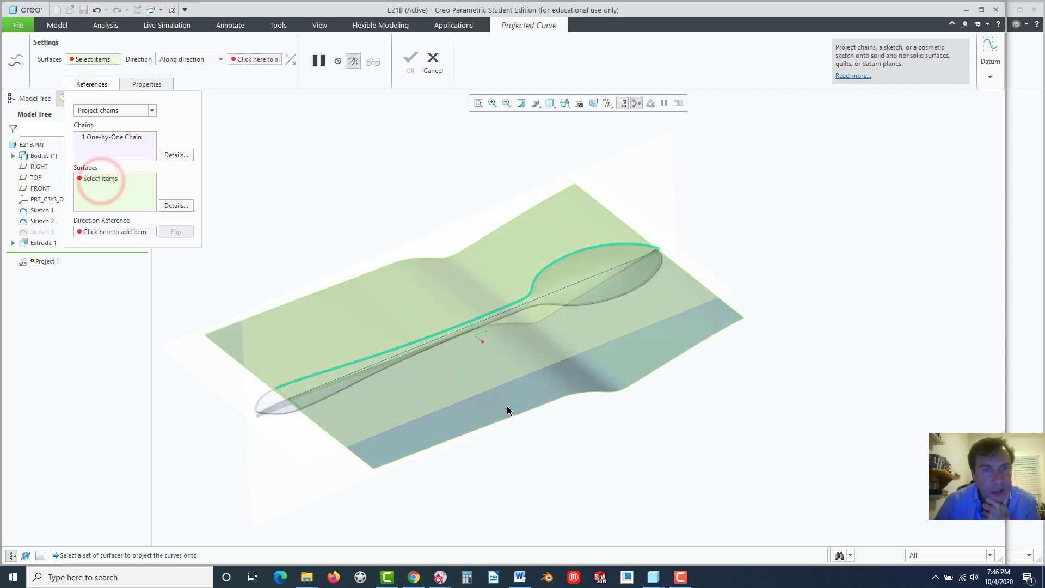
{"action": "left_click", "coordinate": [509, 403]}
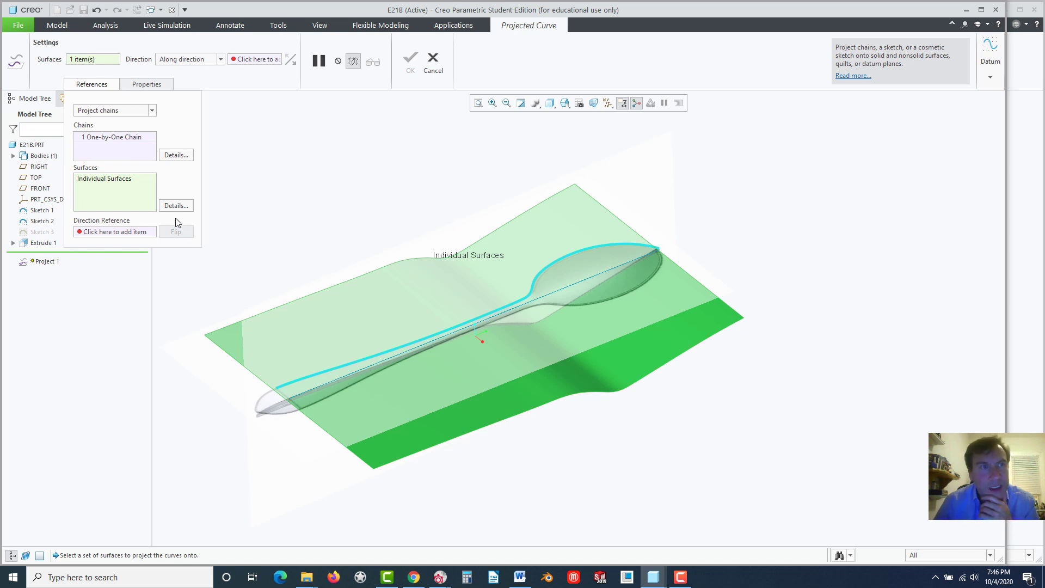
{"action": "left_click", "coordinate": [104, 182]}
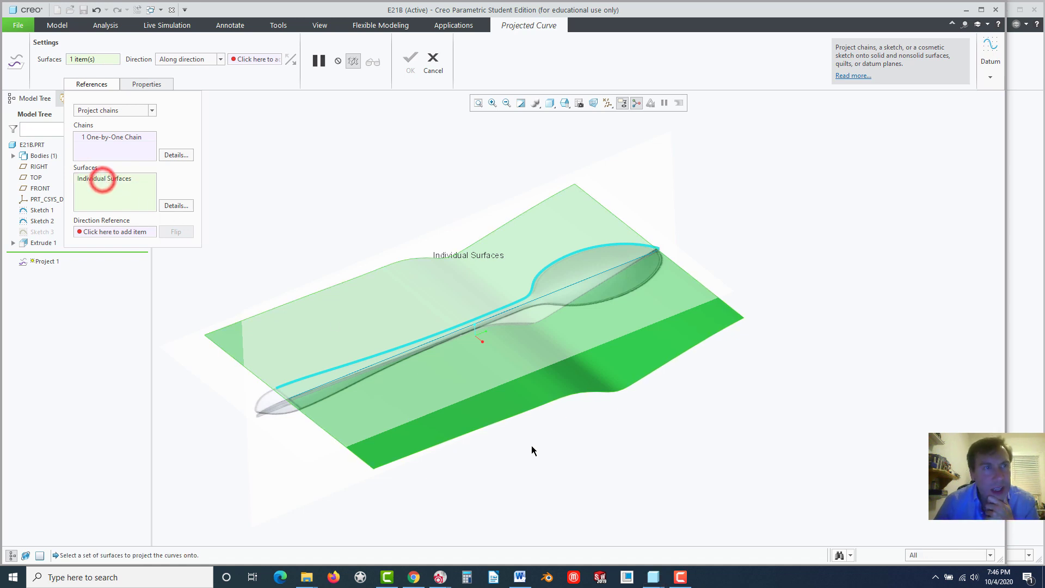
{"action": "left_click", "coordinate": [114, 231]}
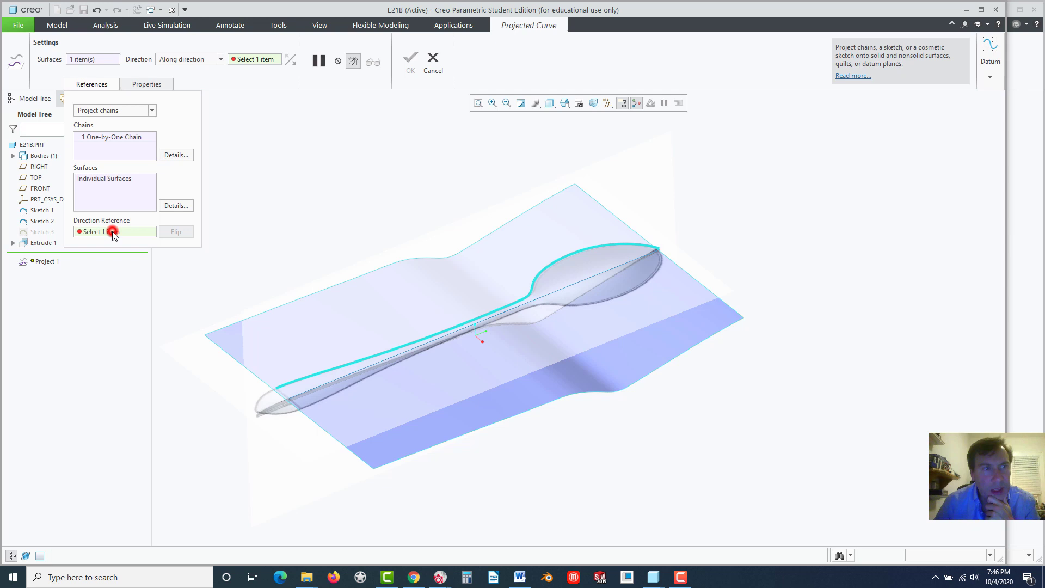
{"action": "left_click", "coordinate": [36, 189]}
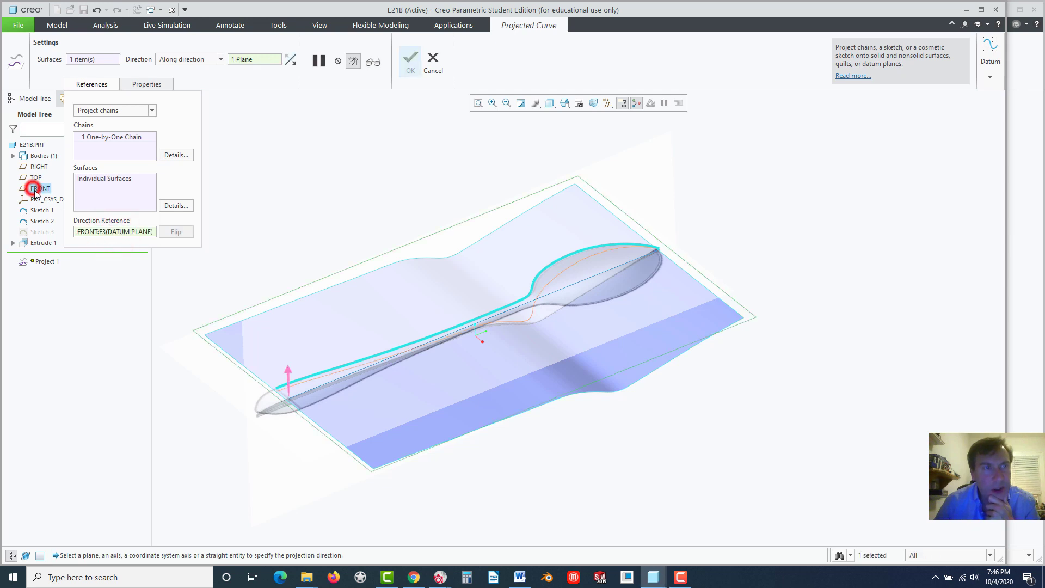
{"action": "left_click", "coordinate": [289, 374]}
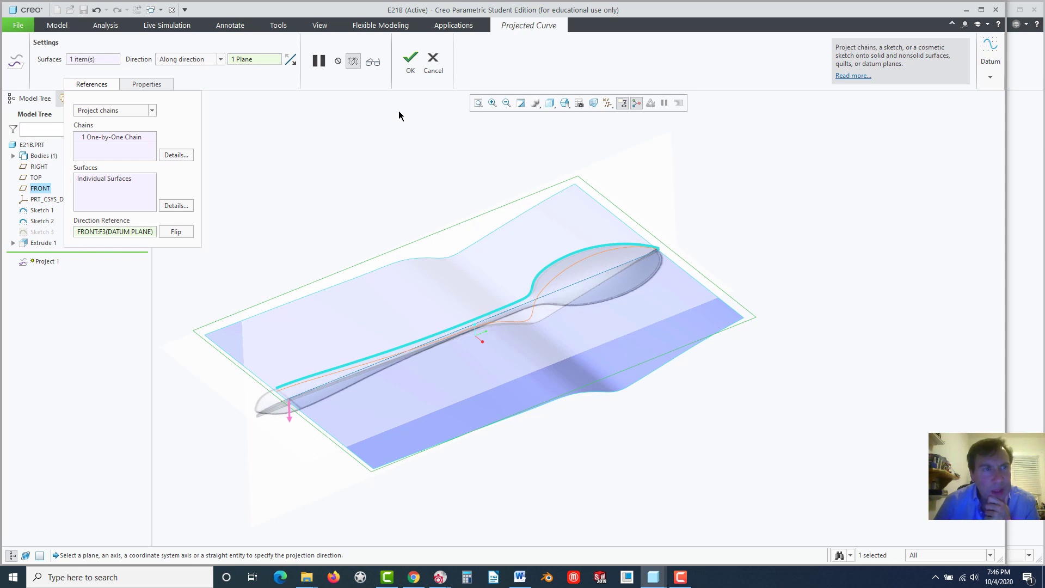
{"action": "left_click", "coordinate": [411, 65]}
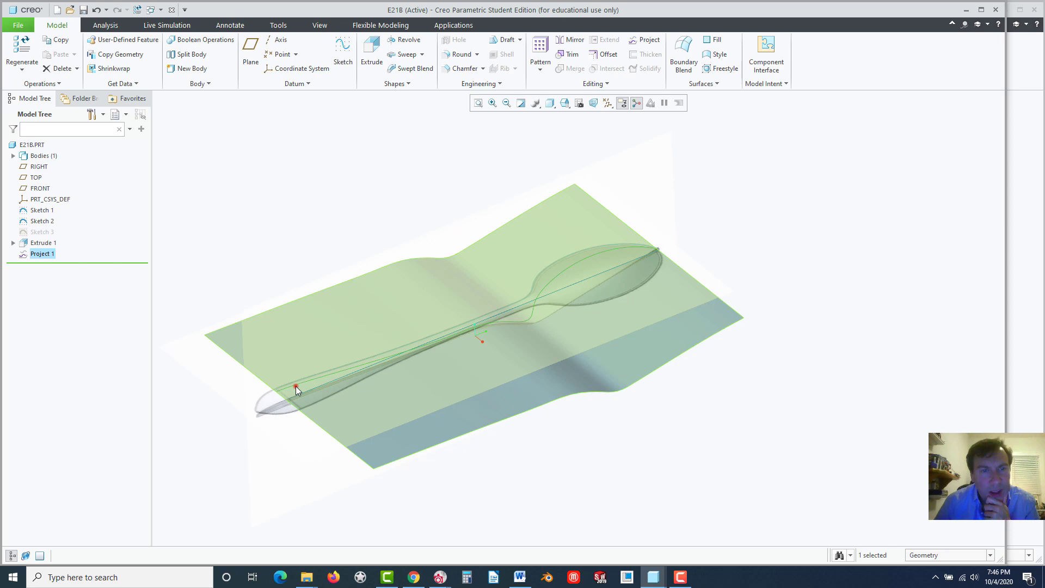
- Open Sketch 4 on the RIGHT datum plane selected in the model tree
{"action": "left_click", "coordinate": [294, 386]}
{"action": "left_click", "coordinate": [196, 392]}
{"action": "scroll", "coordinate": [581, 292], "scroll_direction": "up", "scroll_amount": 3}
{"action": "scroll", "coordinate": [581, 292], "scroll_direction": "up", "scroll_amount": 2}
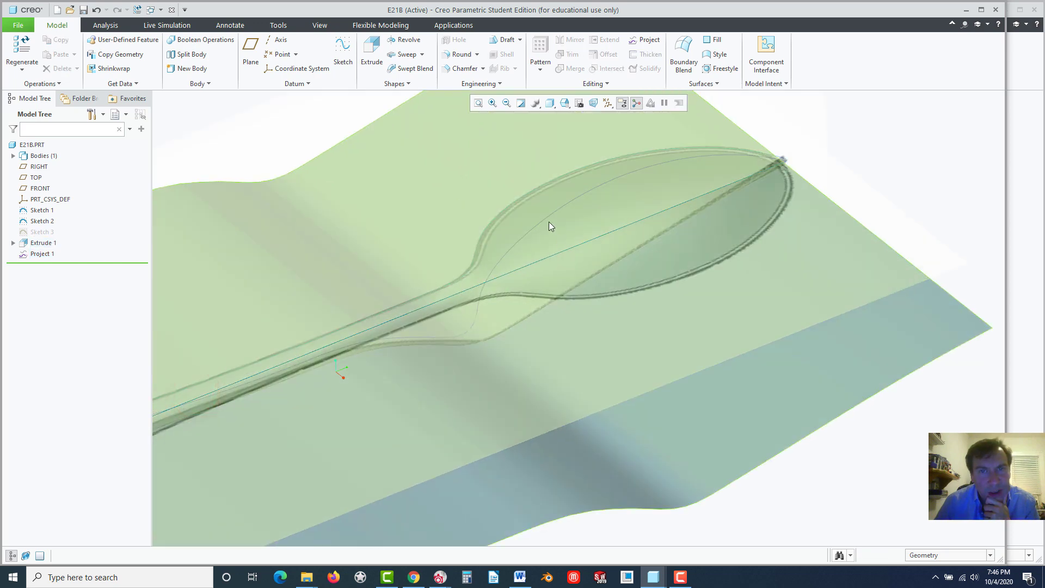
{"action": "scroll", "coordinate": [724, 297], "scroll_direction": "down", "scroll_amount": 3}
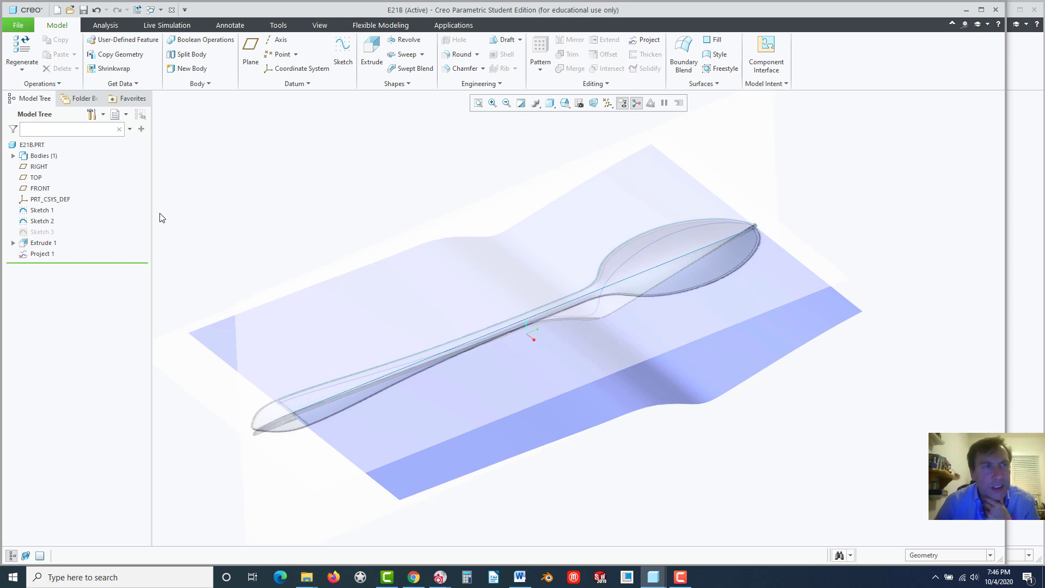
{"action": "left_click", "coordinate": [38, 167]}
{"action": "left_click", "coordinate": [42, 114]}
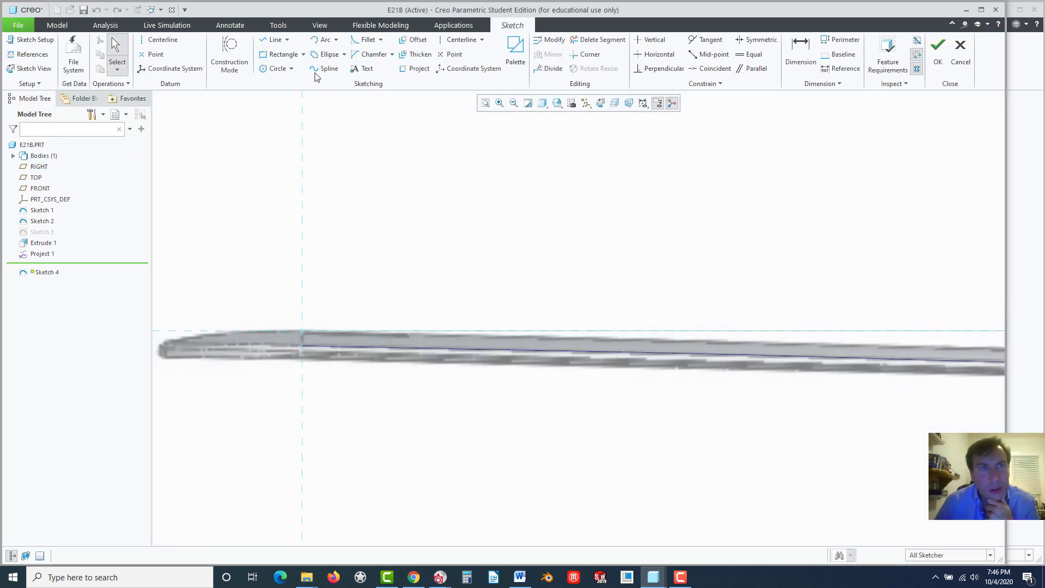
- Start a spline at the line end and place points along the handle and spoon edge
{"action": "left_click", "coordinate": [319, 68]}
{"action": "scroll", "coordinate": [331, 331], "scroll_direction": "up", "scroll_amount": 2}
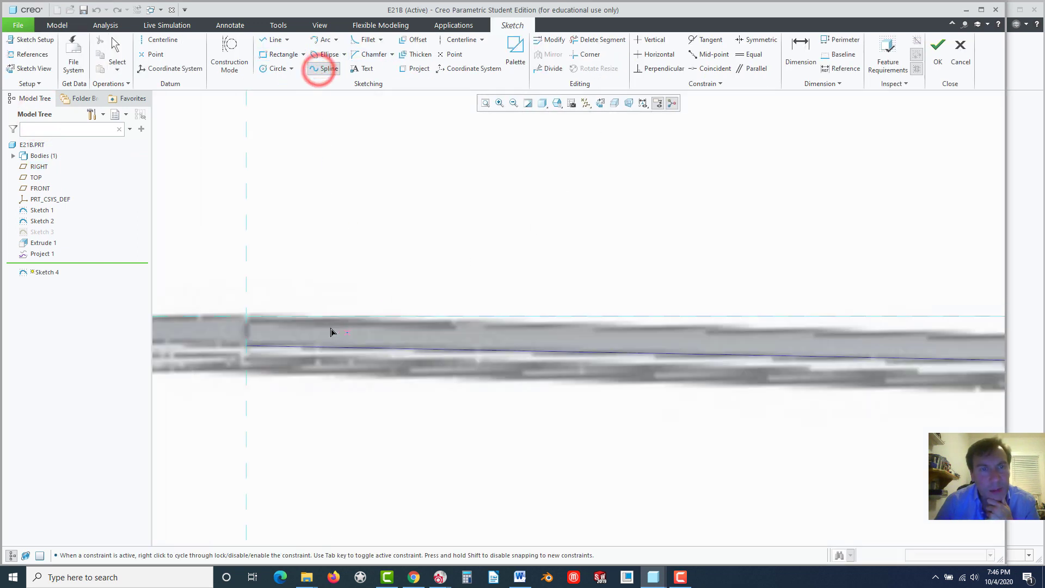
{"action": "left_click", "coordinate": [245, 316]}
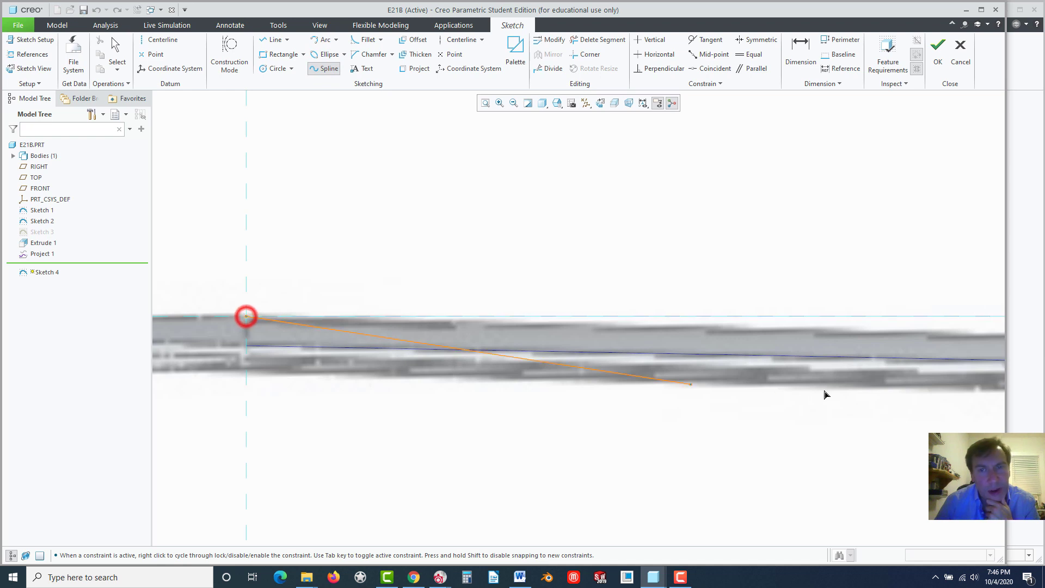
{"action": "left_click", "coordinate": [863, 335]}
{"action": "scroll", "coordinate": [556, 492], "scroll_direction": "down", "scroll_amount": 3}
{"action": "scroll", "coordinate": [620, 424], "scroll_direction": "up", "scroll_amount": 3}
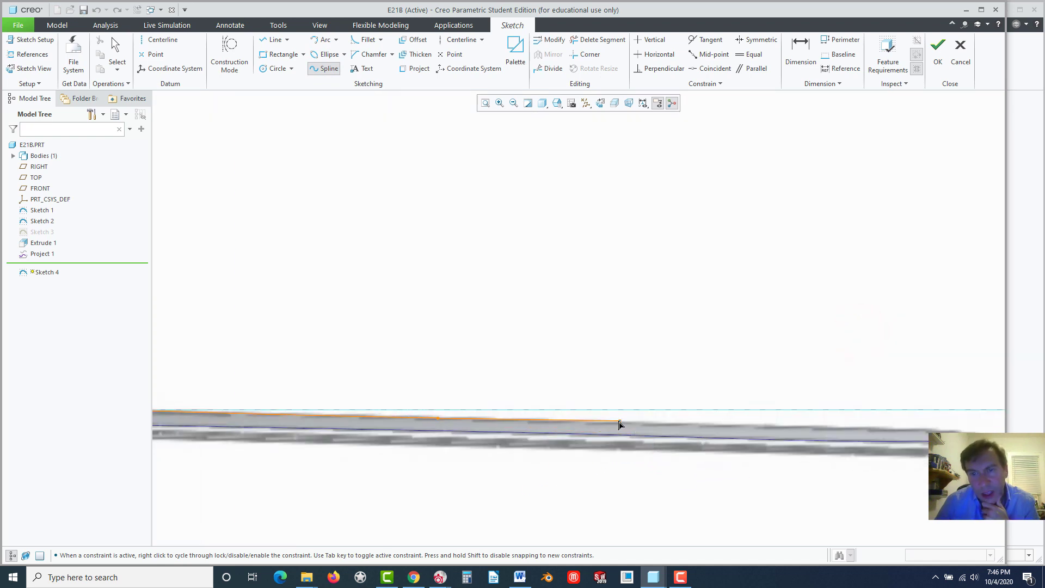
{"action": "left_click", "coordinate": [855, 428]}
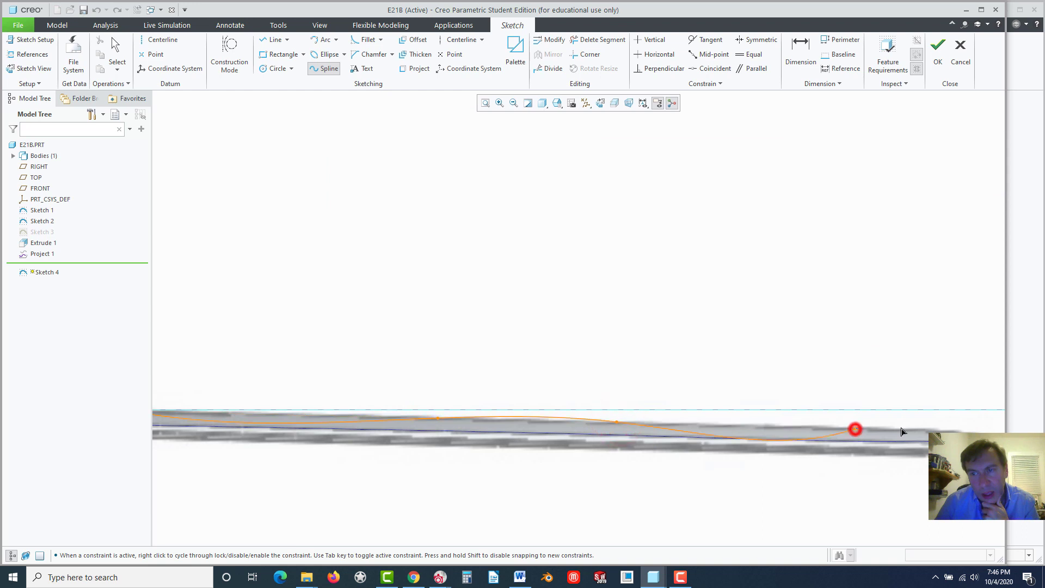
{"action": "left_click", "coordinate": [941, 430]}
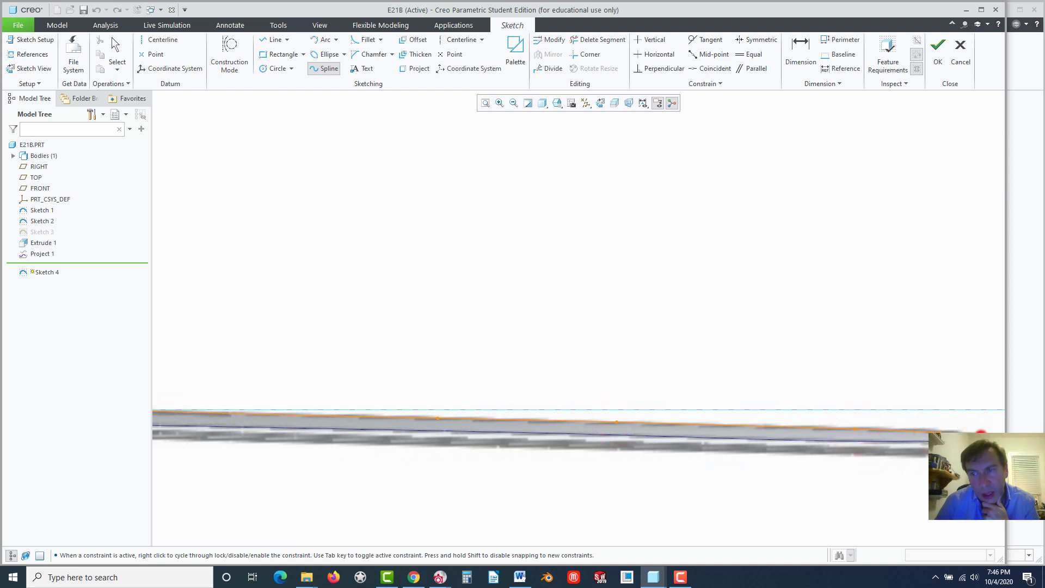
- Continue the spline past the neck bend and under the bowl, ending at the bowl tip
{"action": "scroll", "coordinate": [805, 509], "scroll_direction": "up", "scroll_amount": 5}
{"action": "scroll", "coordinate": [817, 495], "scroll_direction": "down", "scroll_amount": 5}
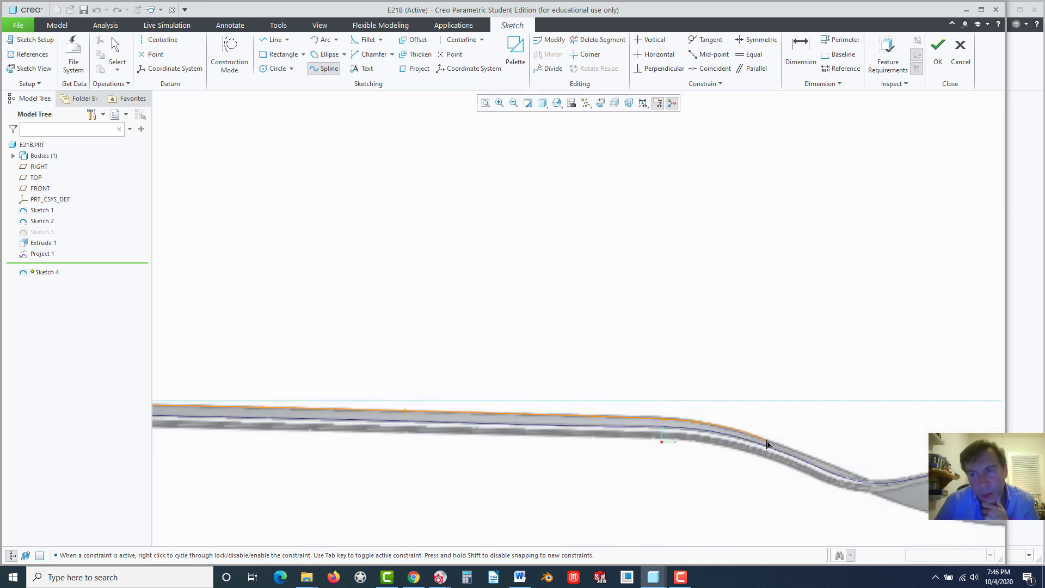
{"action": "left_click", "coordinate": [768, 442]}
{"action": "left_click", "coordinate": [850, 474]}
{"action": "scroll", "coordinate": [762, 523], "scroll_direction": "up", "scroll_amount": 3}
{"action": "scroll", "coordinate": [803, 501], "scroll_direction": "down", "scroll_amount": 4}
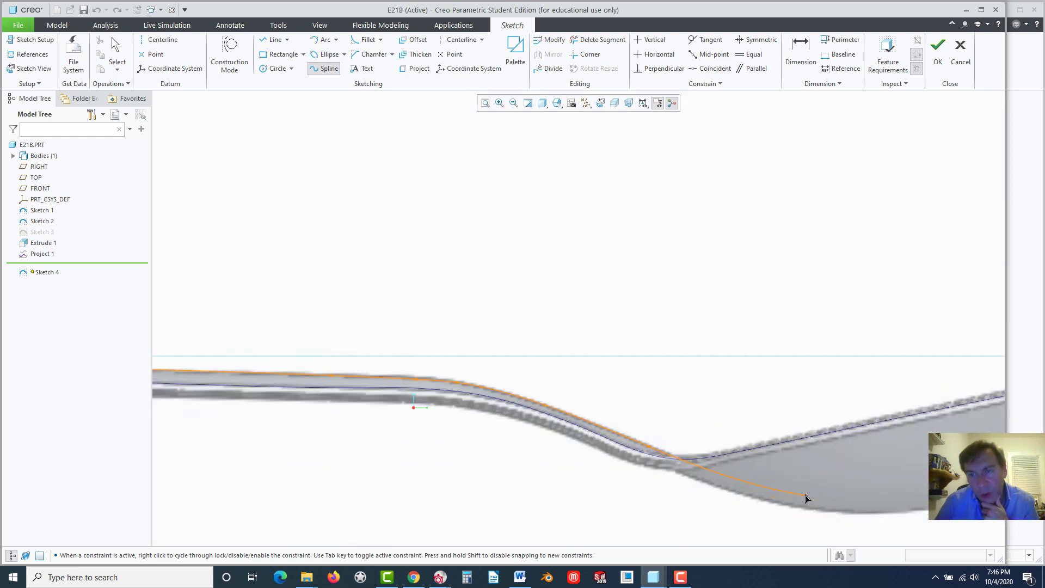
{"action": "scroll", "coordinate": [806, 500], "scroll_direction": "up", "scroll_amount": 3}
{"action": "scroll", "coordinate": [802, 495], "scroll_direction": "down", "scroll_amount": 4}
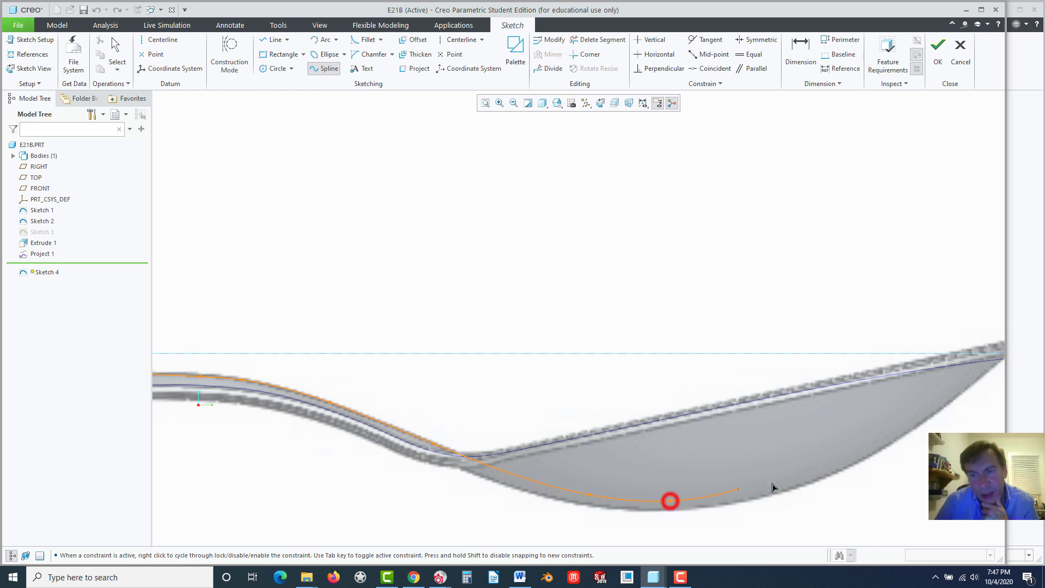
{"action": "left_click", "coordinate": [845, 460]}
{"action": "scroll", "coordinate": [877, 466], "scroll_direction": "up", "scroll_amount": 2}
{"action": "scroll", "coordinate": [929, 401], "scroll_direction": "down", "scroll_amount": 4}
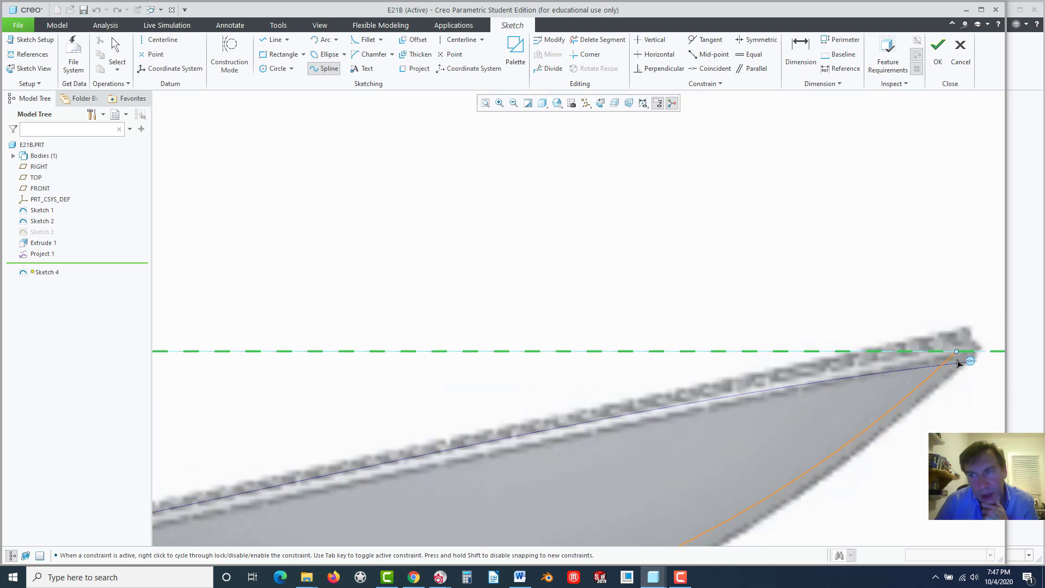
{"action": "scroll", "coordinate": [957, 369], "scroll_direction": "down", "scroll_amount": 3}
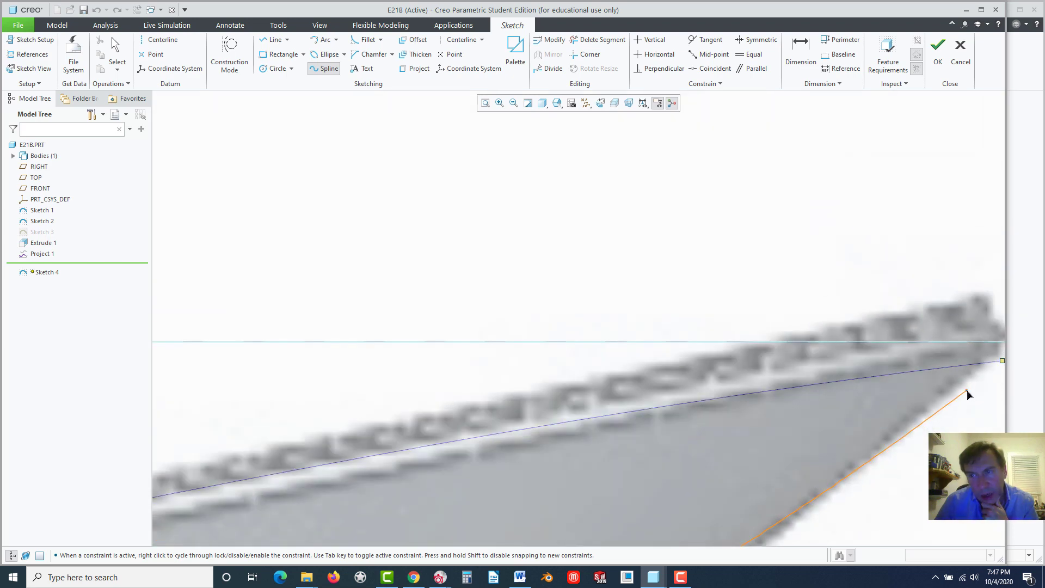
{"action": "scroll", "coordinate": [972, 389], "scroll_direction": "up", "scroll_amount": 1}
{"action": "scroll", "coordinate": [975, 374], "scroll_direction": "down", "scroll_amount": 1}
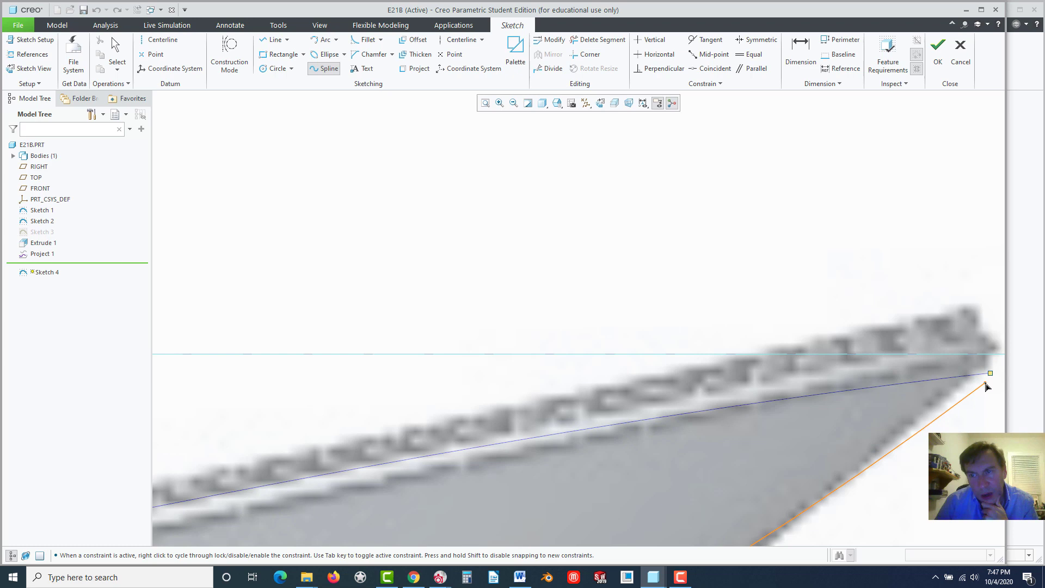
{"action": "left_click", "coordinate": [989, 384]}
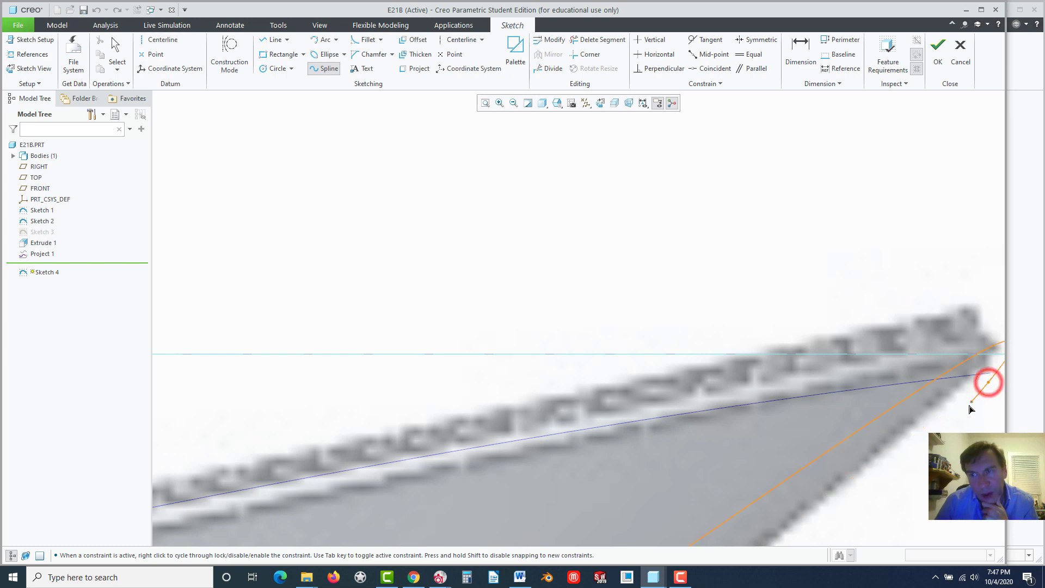
- End the spline, orbit to check it over the spoon, and accept Sketch 4
{"action": "middle_click", "coordinate": [970, 408]}
{"action": "scroll", "coordinate": [906, 456], "scroll_direction": "up", "scroll_amount": 1}
{"action": "scroll", "coordinate": [907, 453], "scroll_direction": "up", "scroll_amount": 3}
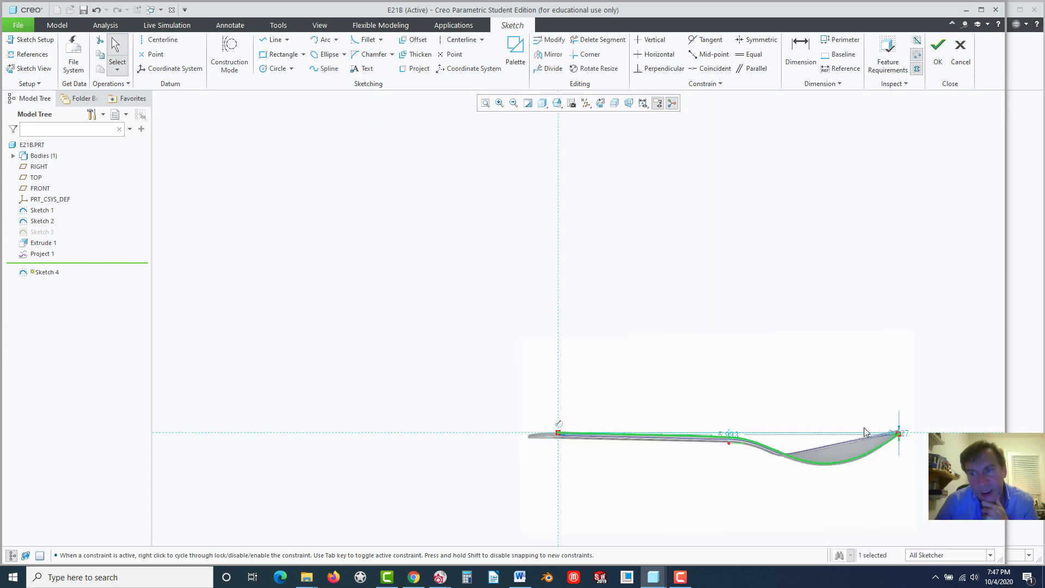
{"action": "middle_click_drag", "start_coordinate": [675, 420], "coordinate": [713, 465]}
{"action": "scroll", "coordinate": [774, 445], "scroll_direction": "down", "scroll_amount": 2}
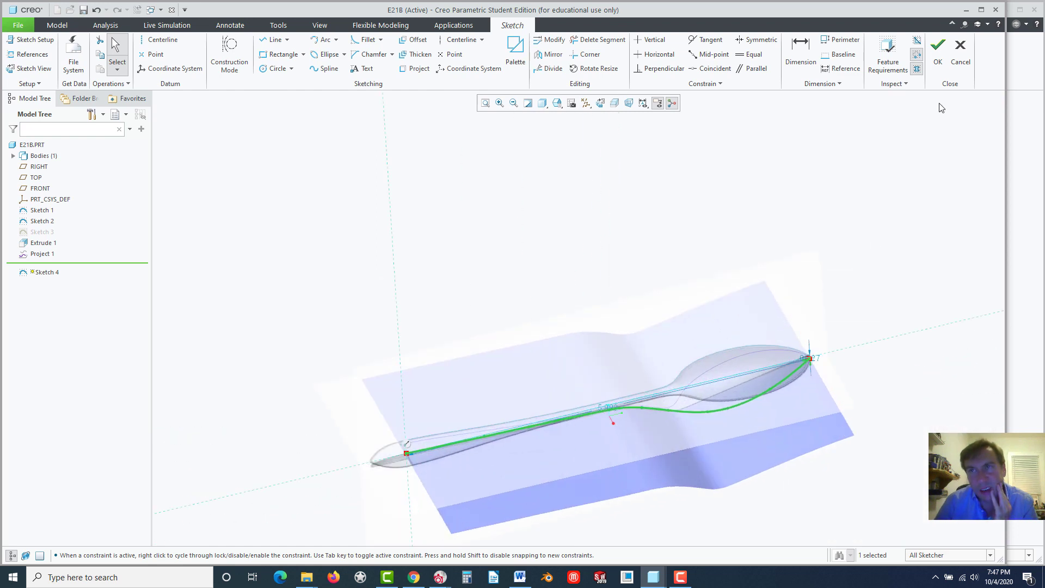
{"action": "left_click", "coordinate": [937, 58]}
- Start a new sweep set to produce a surface instead of a solid
{"action": "left_click", "coordinate": [452, 206]}
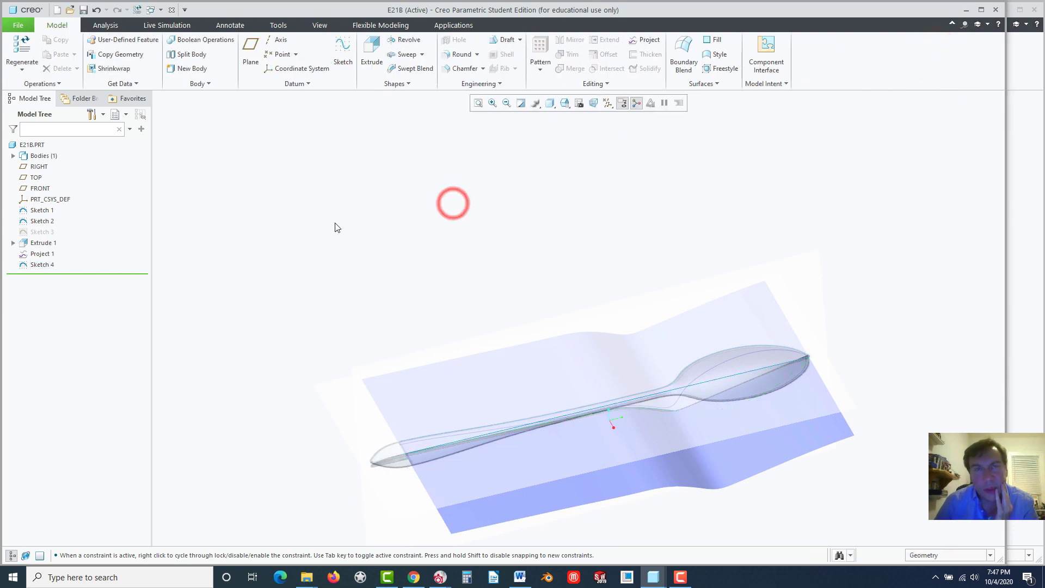
{"action": "scroll", "coordinate": [566, 359], "scroll_direction": "down", "scroll_amount": 2}
{"action": "scroll", "coordinate": [415, 186], "scroll_direction": "up", "scroll_amount": 3}
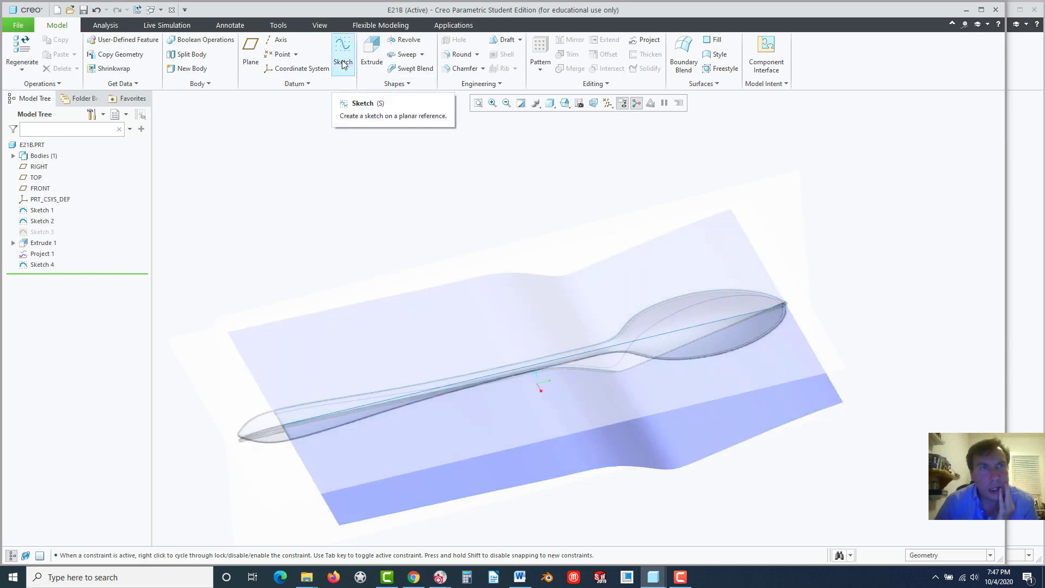
{"action": "left_click", "coordinate": [409, 55]}
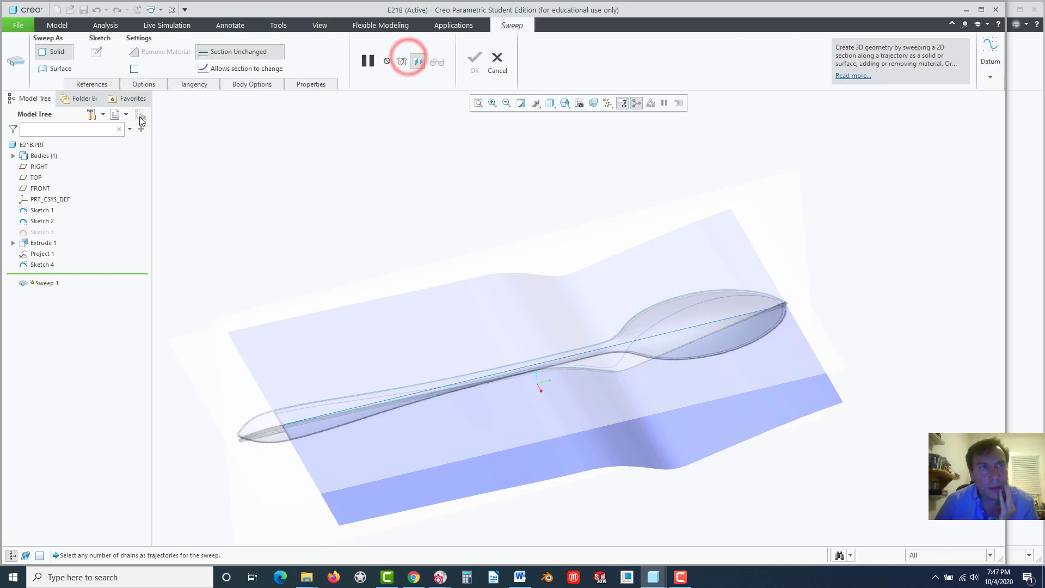
{"action": "left_click", "coordinate": [54, 68]}
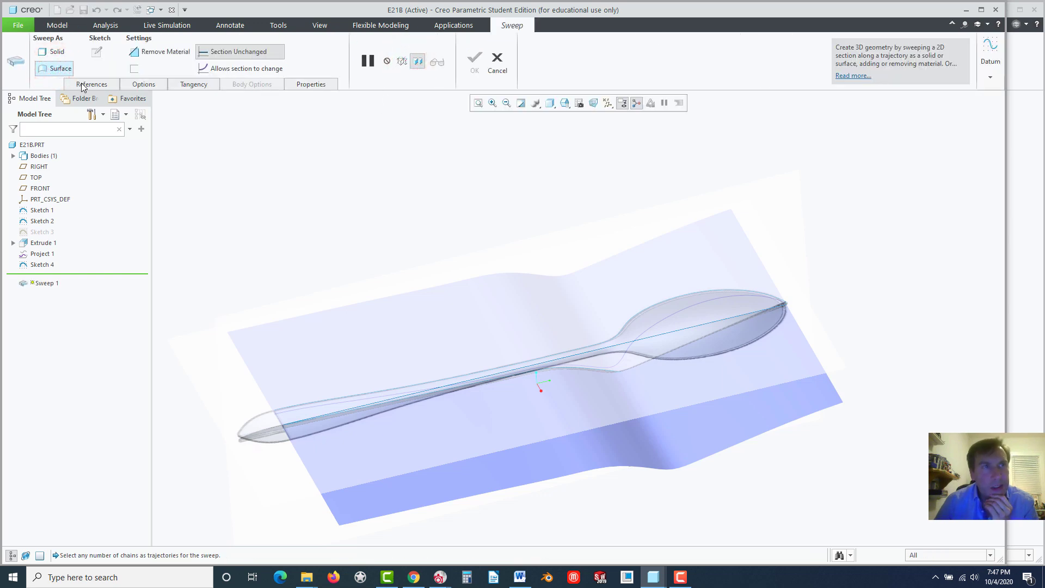
- Pick the lower Sketch 4 spline as the sweep's origin trajectory
{"action": "left_click", "coordinate": [91, 85]}
{"action": "left_click", "coordinate": [105, 119]}
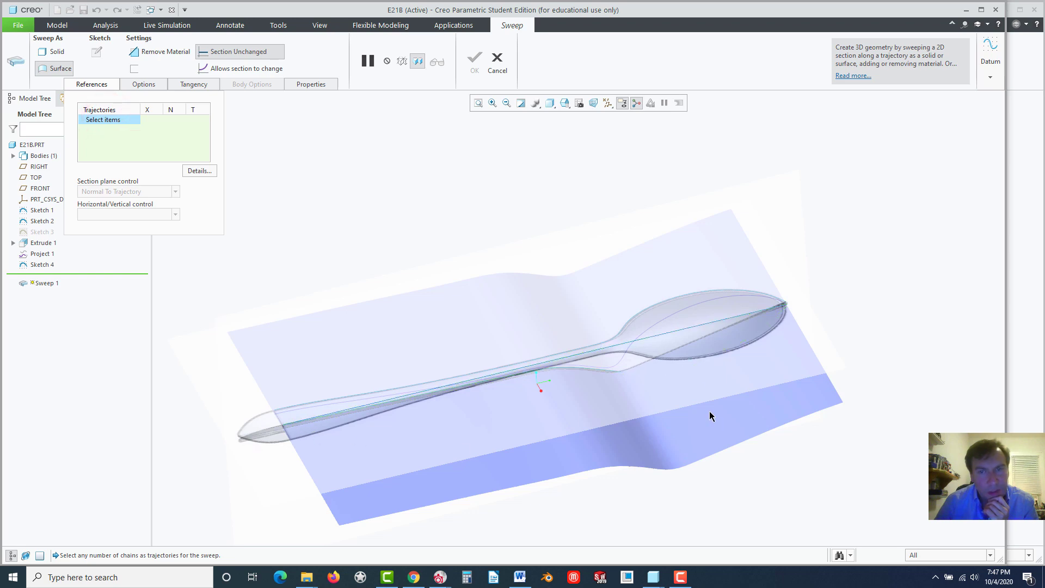
{"action": "scroll", "coordinate": [482, 374], "scroll_direction": "up", "scroll_amount": 3}
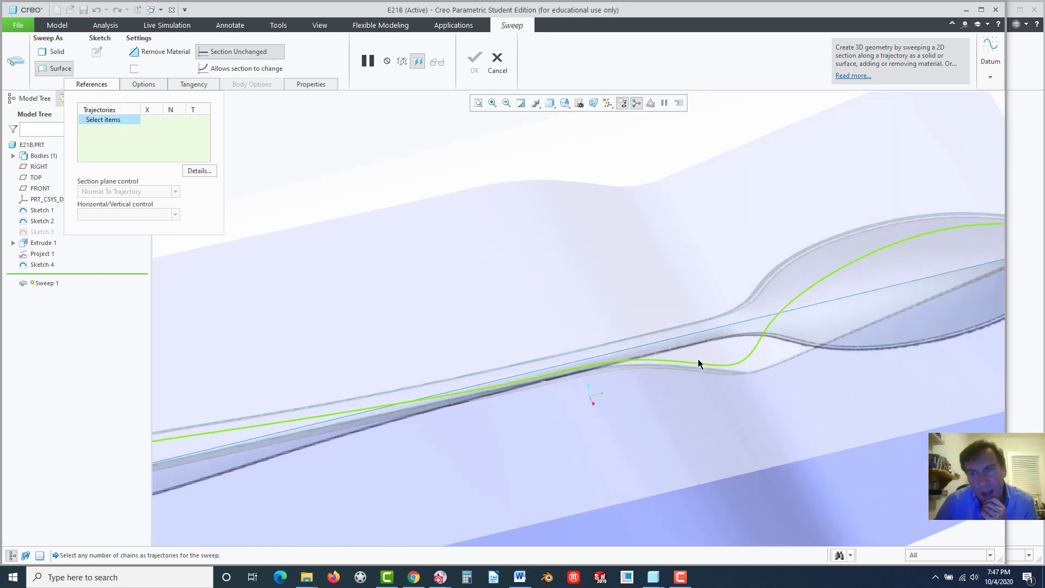
{"action": "scroll", "coordinate": [689, 381], "scroll_direction": "down", "scroll_amount": 3}
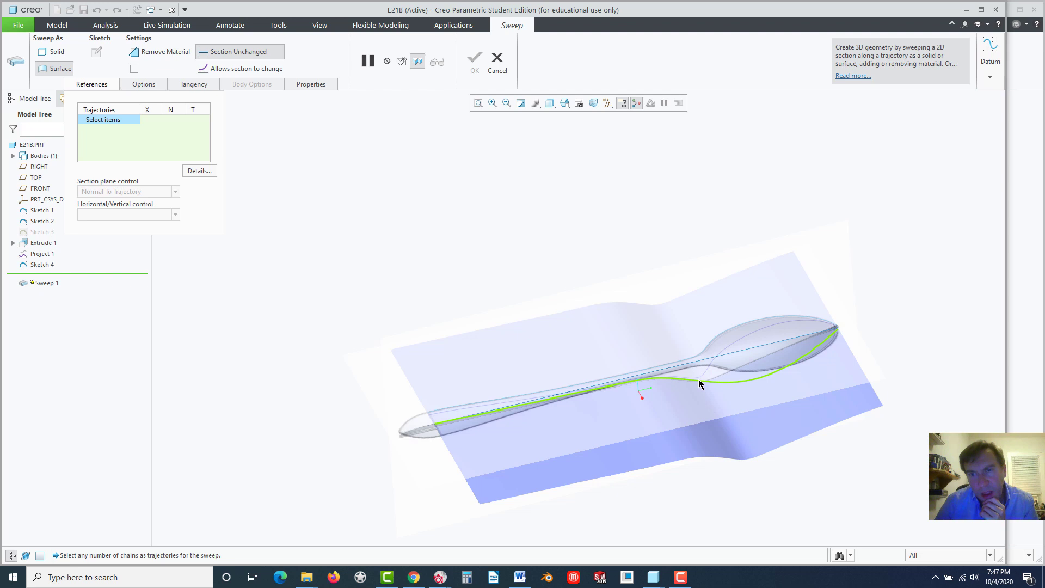
{"action": "left_click", "coordinate": [748, 383]}
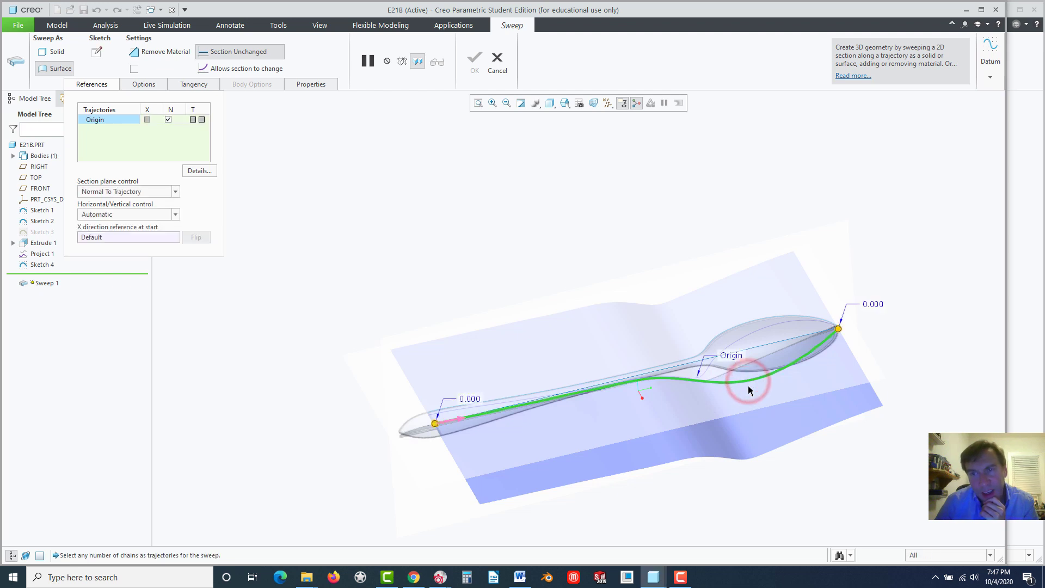
- Add the upper bowl spline as Chain 1 and open the section sketch
{"action": "scroll", "coordinate": [468, 424], "scroll_direction": "up", "scroll_amount": 2}
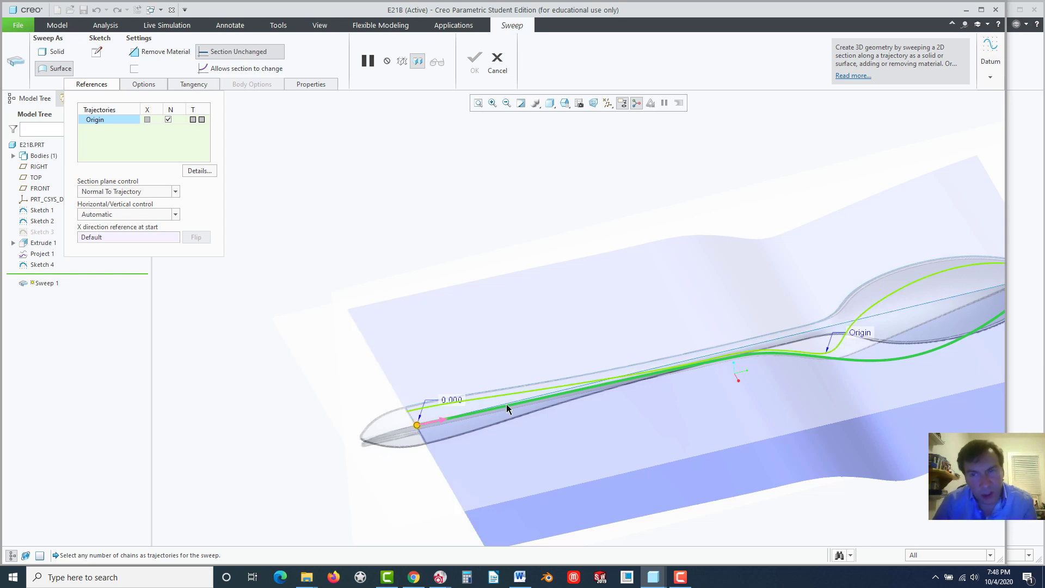
{"action": "scroll", "coordinate": [512, 405], "scroll_direction": "down", "scroll_amount": 1}
{"action": "scroll", "coordinate": [768, 333], "scroll_direction": "up", "scroll_amount": 2}
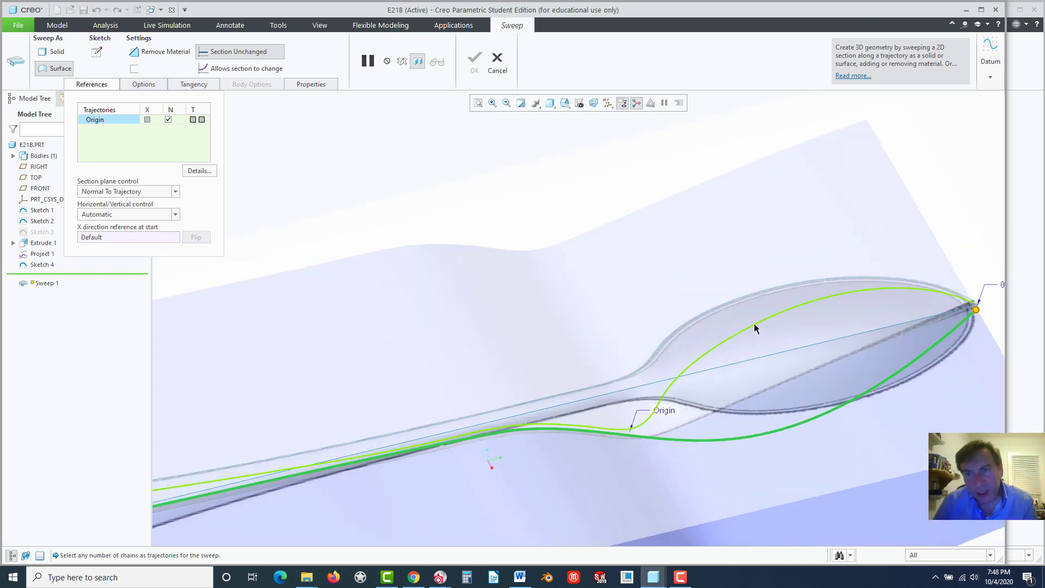
{"action": "left_click", "coordinate": [755, 327]}
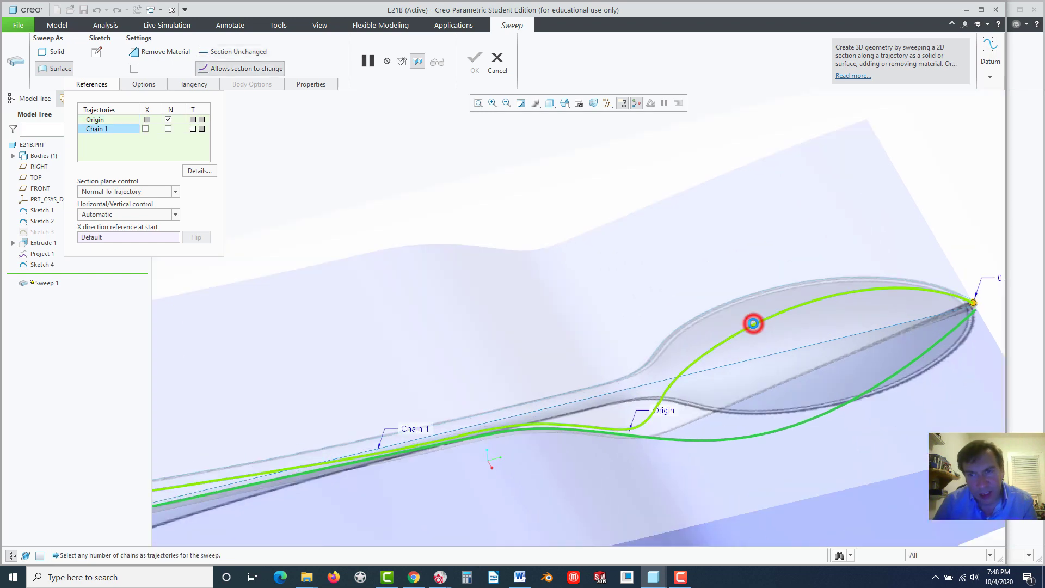
{"action": "scroll", "coordinate": [751, 329], "scroll_direction": "down", "scroll_amount": 3}
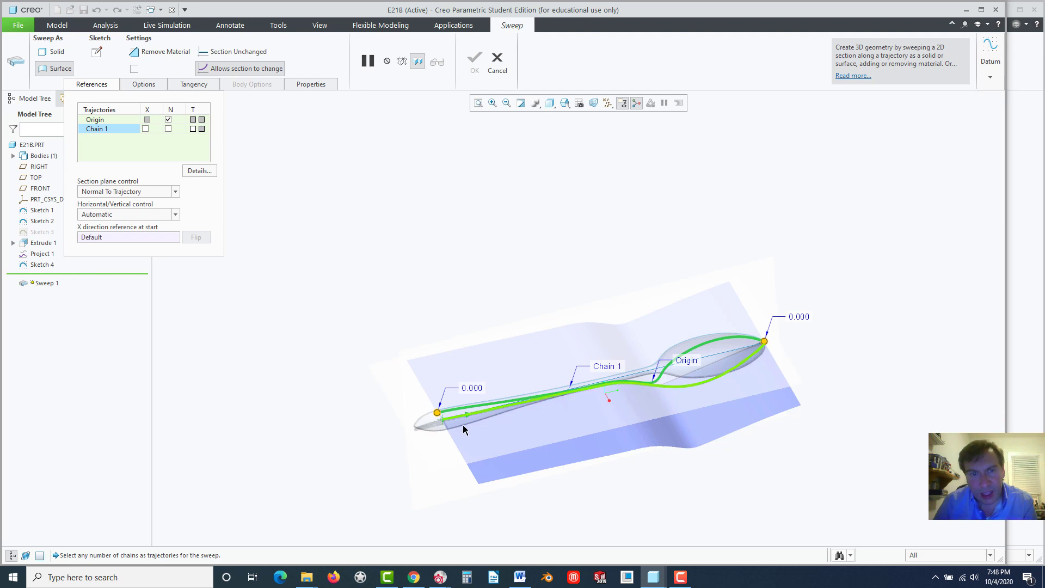
{"action": "left_click", "coordinate": [97, 53]}
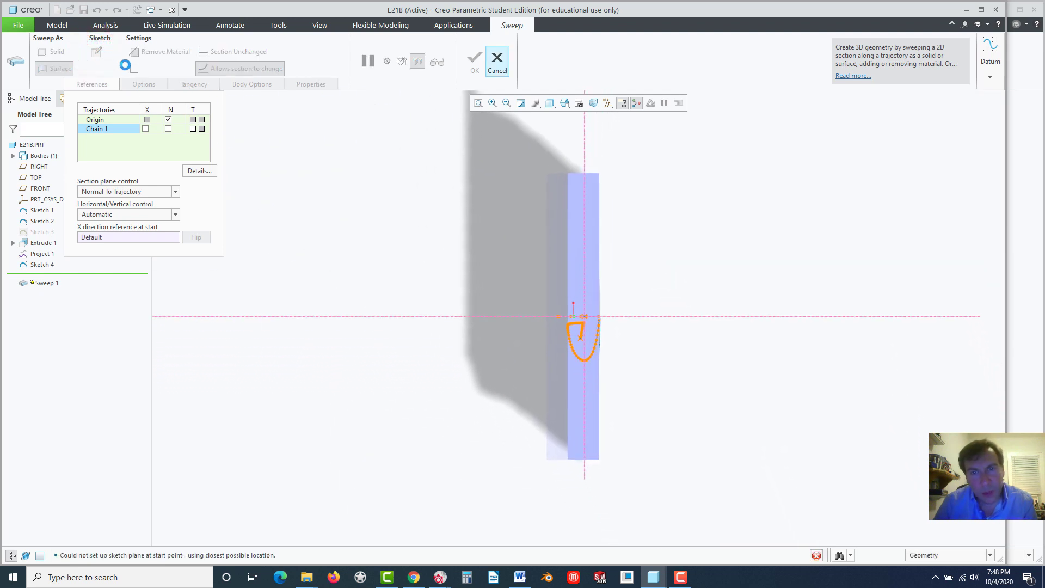
- Draw a horizontal centerline on the section's horizontal axis
{"action": "scroll", "coordinate": [582, 321], "scroll_direction": "up", "scroll_amount": 4}
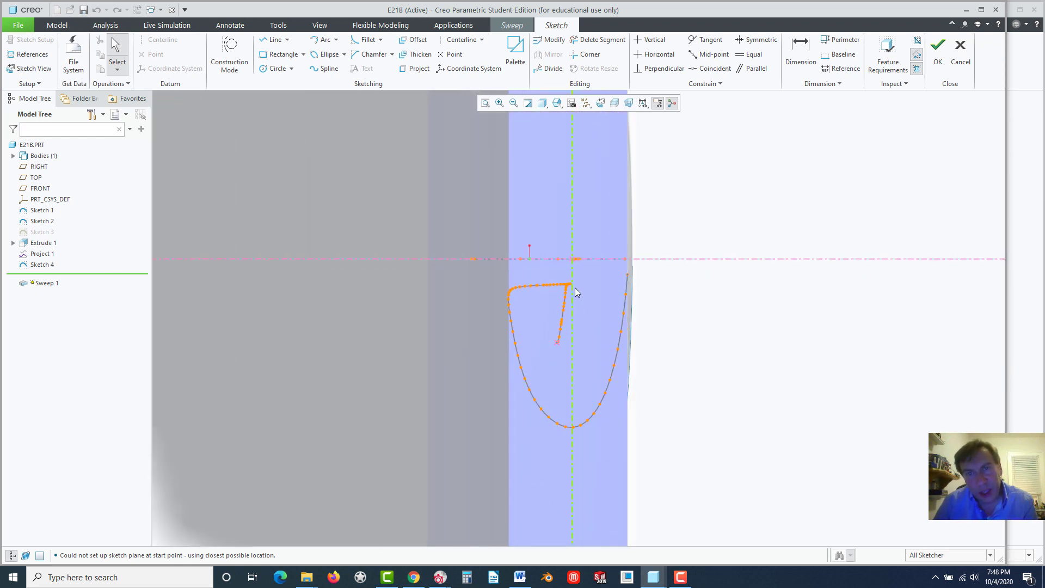
{"action": "left_click", "coordinate": [460, 40]}
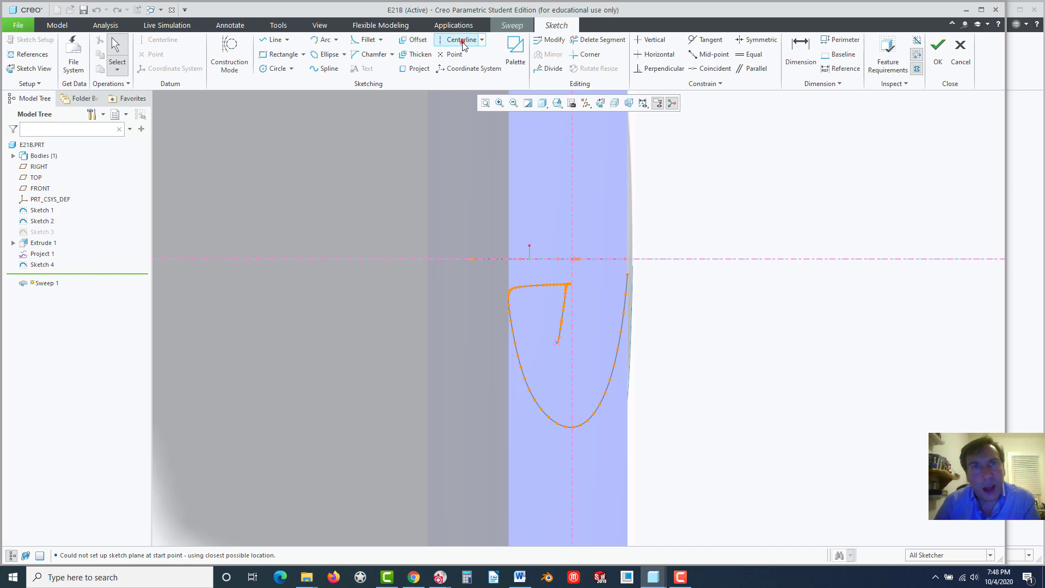
{"action": "left_click", "coordinate": [527, 259]}
{"action": "left_click", "coordinate": [562, 262]}
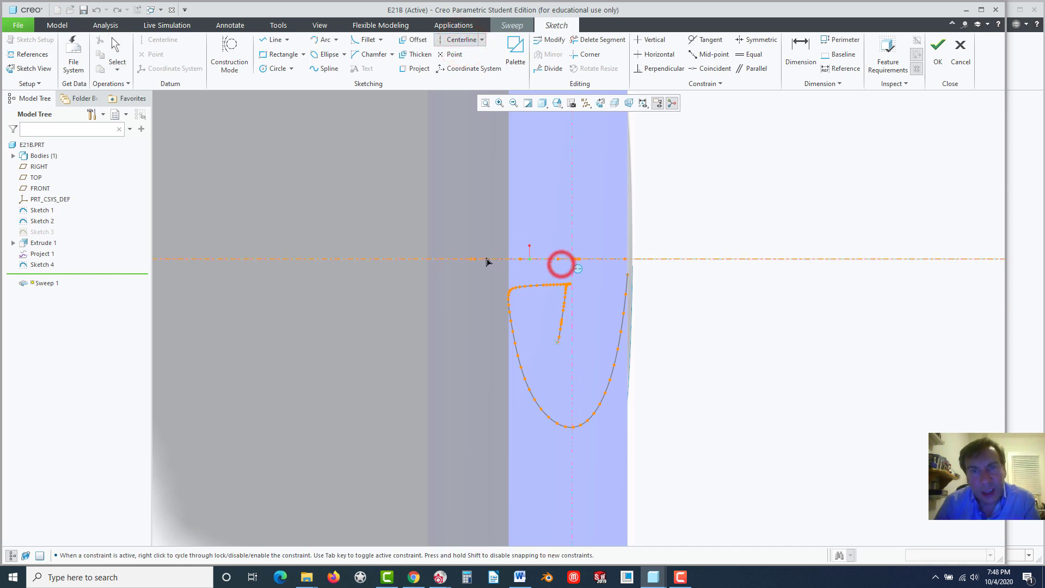
{"action": "middle_click", "coordinate": [741, 262]}
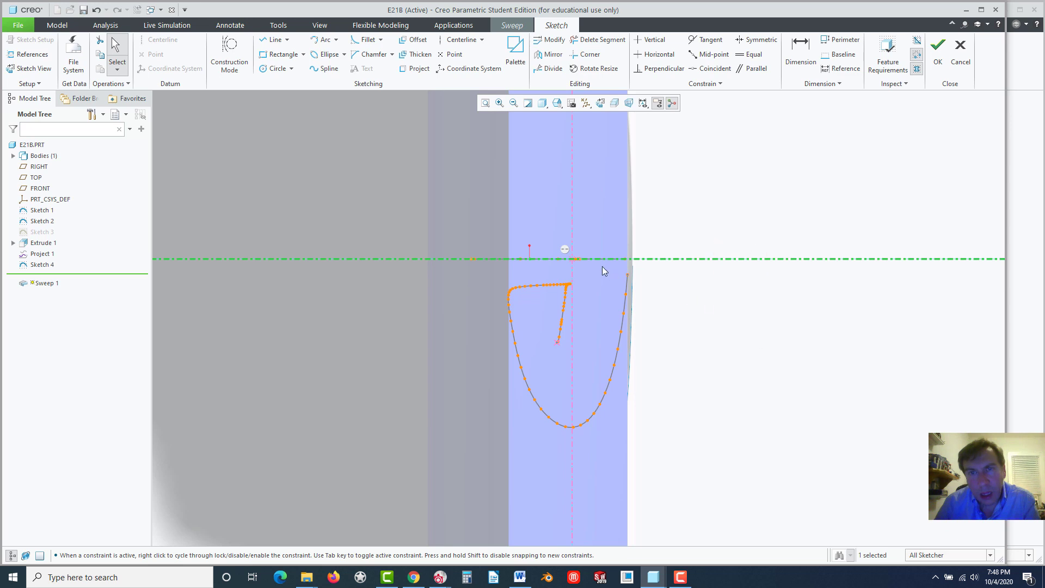
- Draw the curved section spline ending above the axis
{"action": "left_click", "coordinate": [322, 69]}
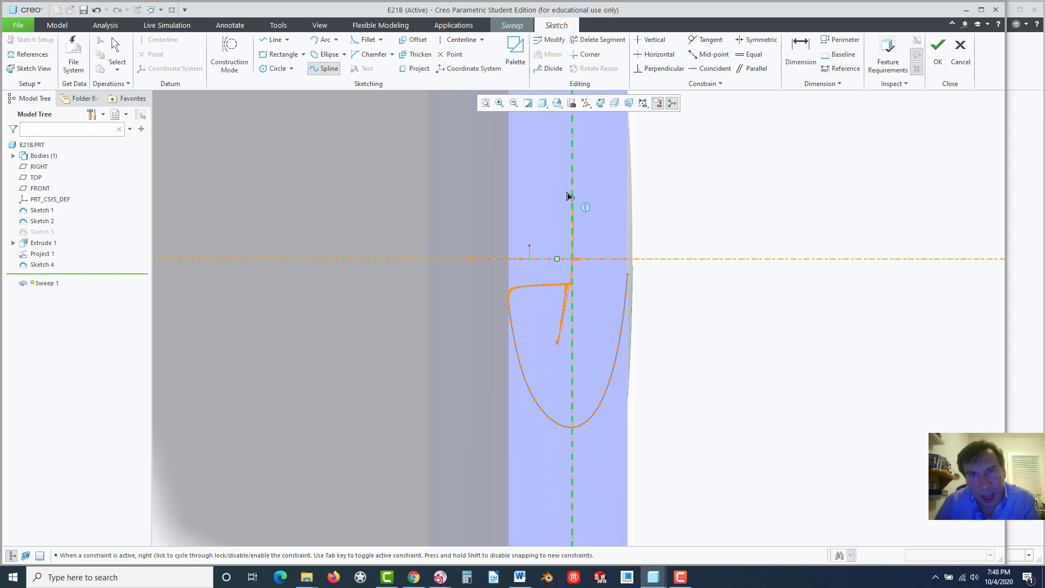
{"action": "scroll", "coordinate": [561, 197], "scroll_direction": "down", "scroll_amount": 3}
{"action": "left_click", "coordinate": [559, 191]}
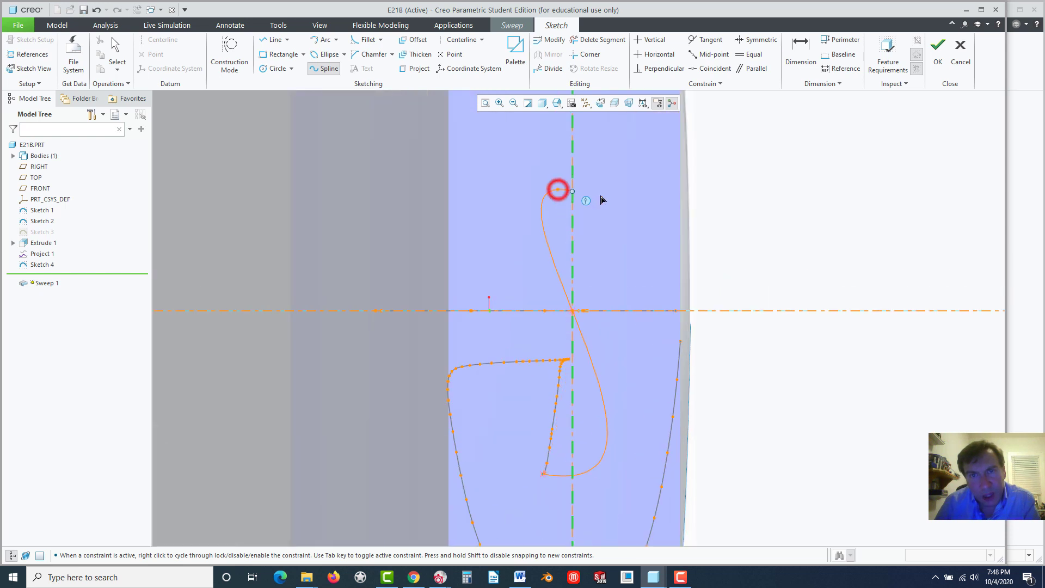
{"action": "middle_click", "coordinate": [583, 197]}
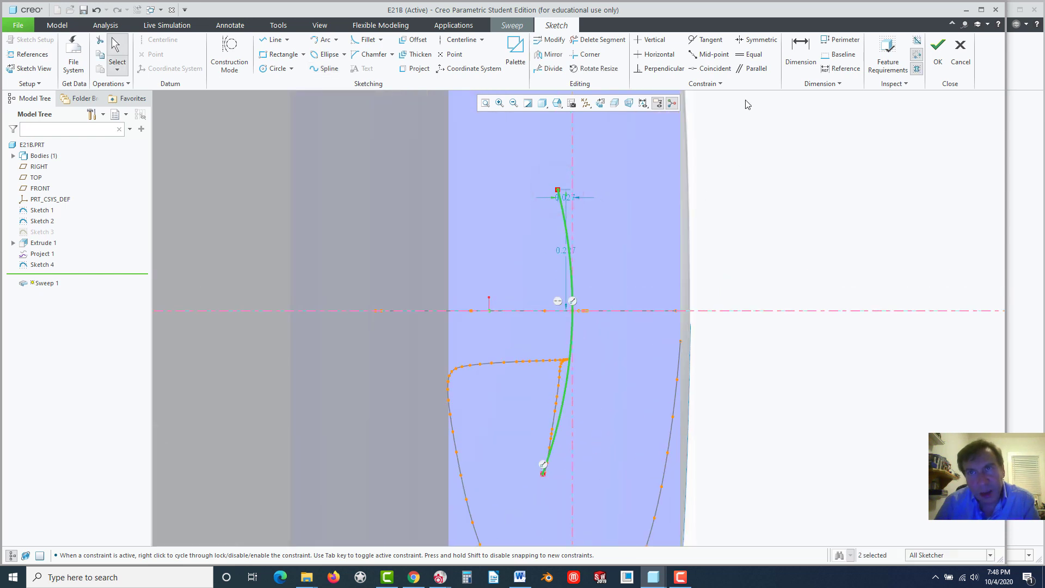
- Make both spline endpoints symmetric about the centerline, then orbit to view it in 3D
{"action": "left_click", "coordinate": [748, 41]}
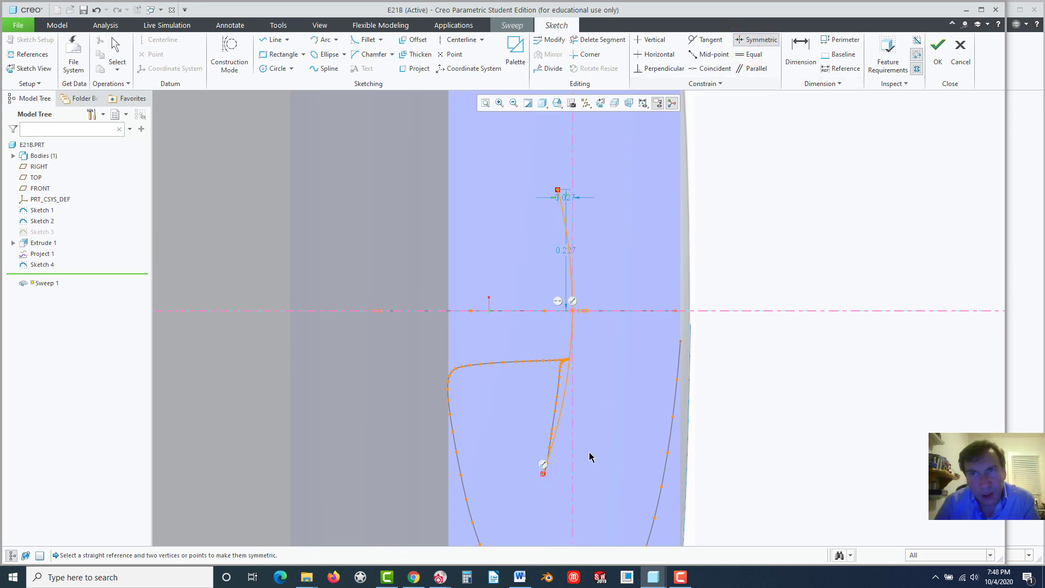
{"action": "left_click", "coordinate": [542, 475]}
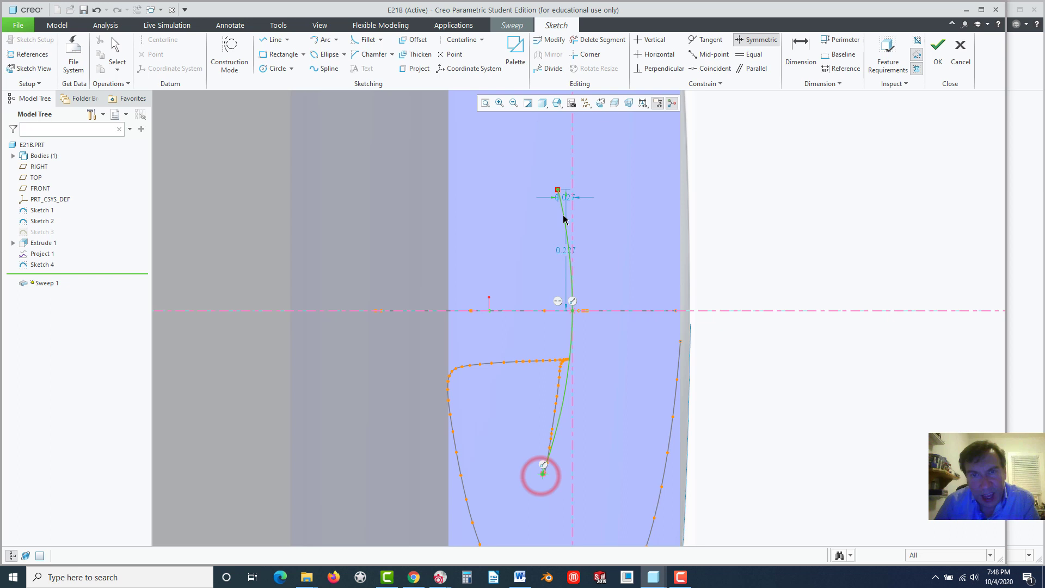
{"action": "left_click", "coordinate": [558, 192]}
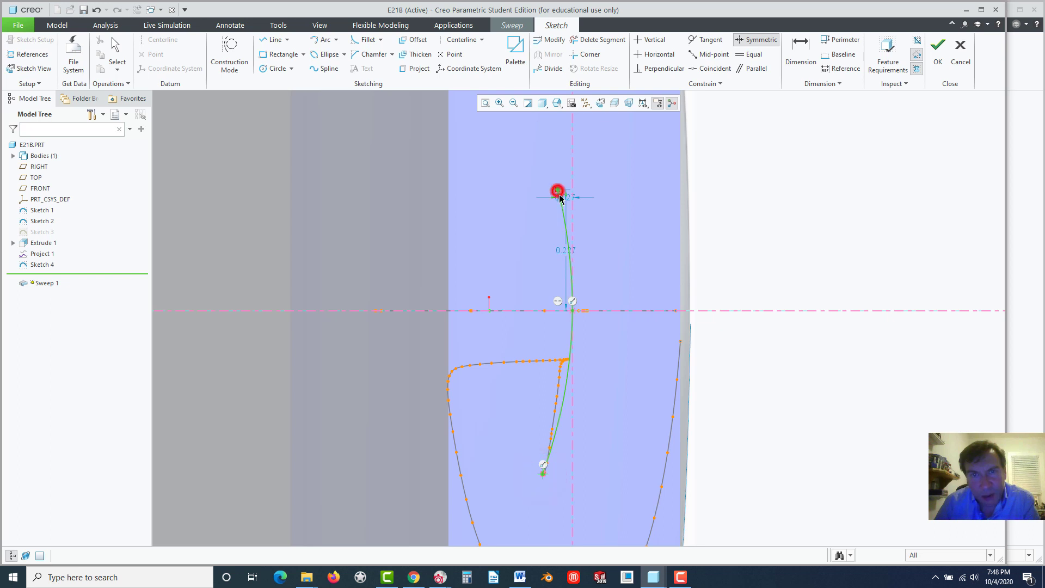
{"action": "left_click", "coordinate": [622, 310]}
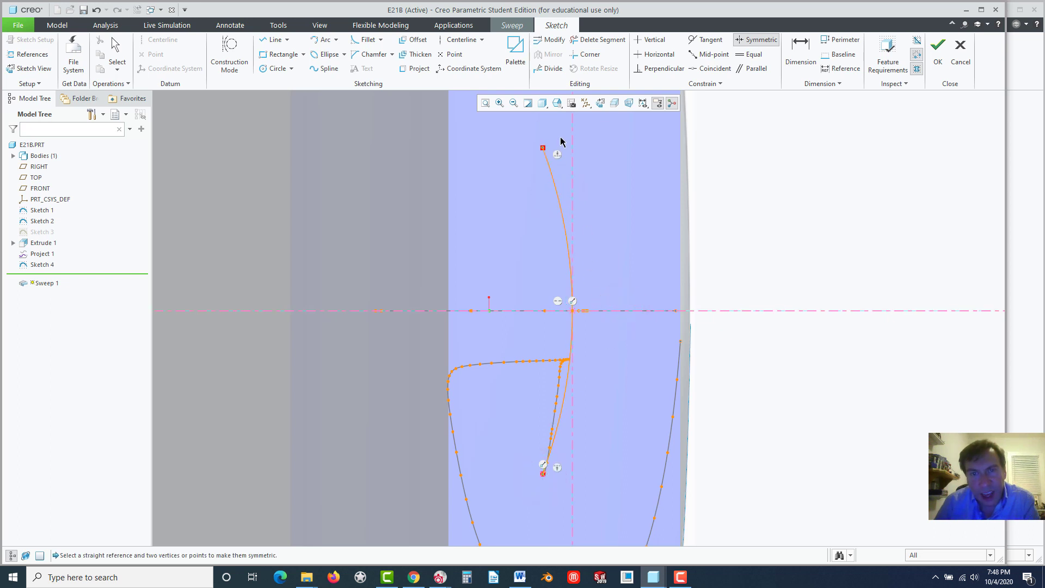
{"action": "scroll", "coordinate": [697, 362], "scroll_direction": "up", "scroll_amount": 4}
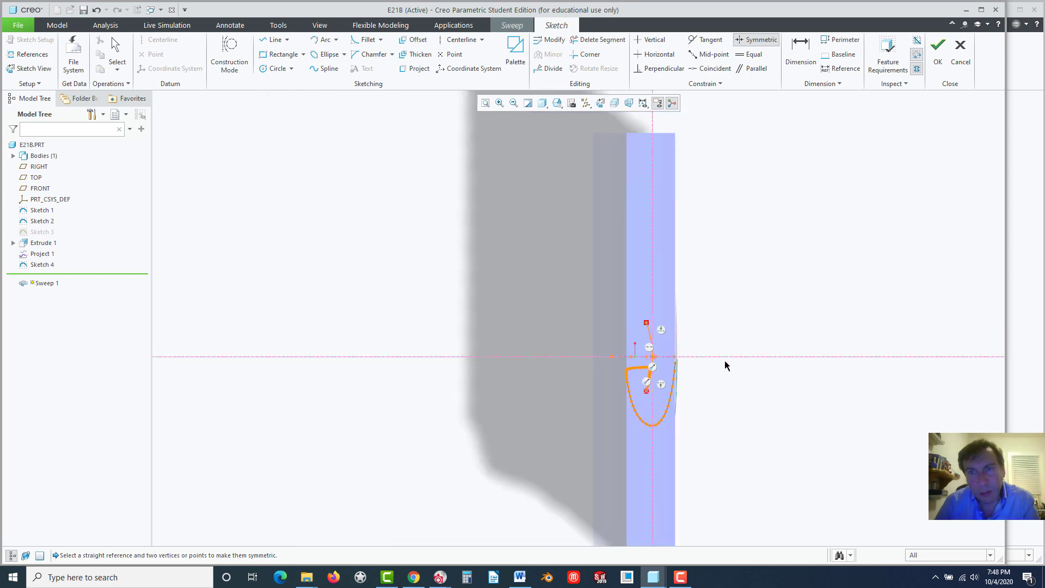
{"action": "mouse_move", "coordinate": [723, 361]}
{"action": "middle_mouse_down"}
{"action": "mouse_move", "coordinate": [659, 314]}
{"action": "mouse_move", "coordinate": [634, 409]}
{"action": "middle_mouse_up"}
{"action": "scroll", "coordinate": [609, 401], "scroll_direction": "up", "scroll_amount": 3}
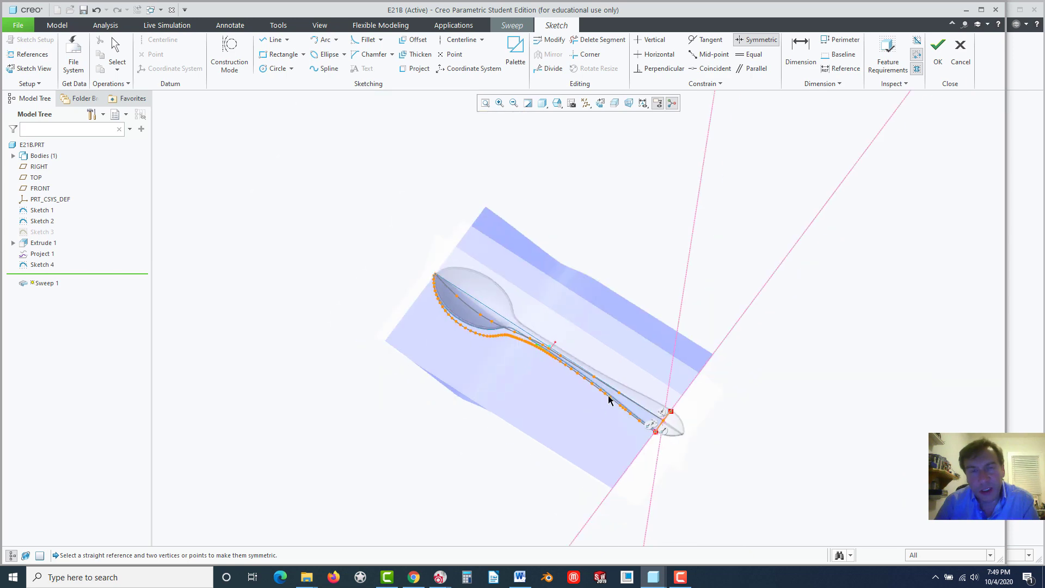
{"action": "mouse_move", "coordinate": [672, 359]}
{"action": "middle_mouse_down"}
{"action": "mouse_move", "coordinate": [565, 381]}
{"action": "mouse_move", "coordinate": [596, 402]}
{"action": "mouse_move", "coordinate": [612, 392]}
{"action": "middle_mouse_up"}
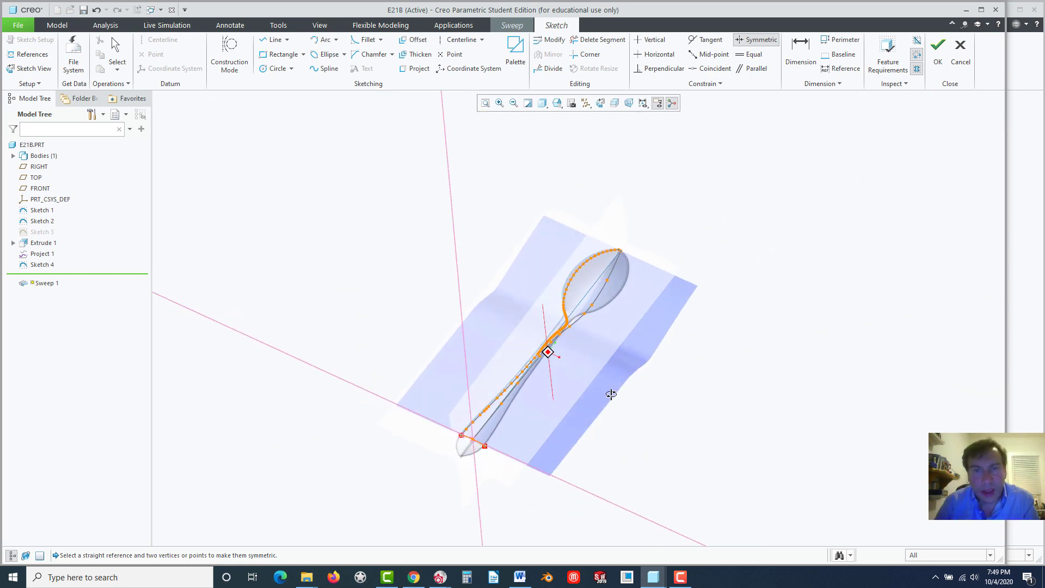
- Finish the section sketch, inspect the preview, and create the Sweep 1 surface
{"action": "left_click", "coordinate": [938, 52]}
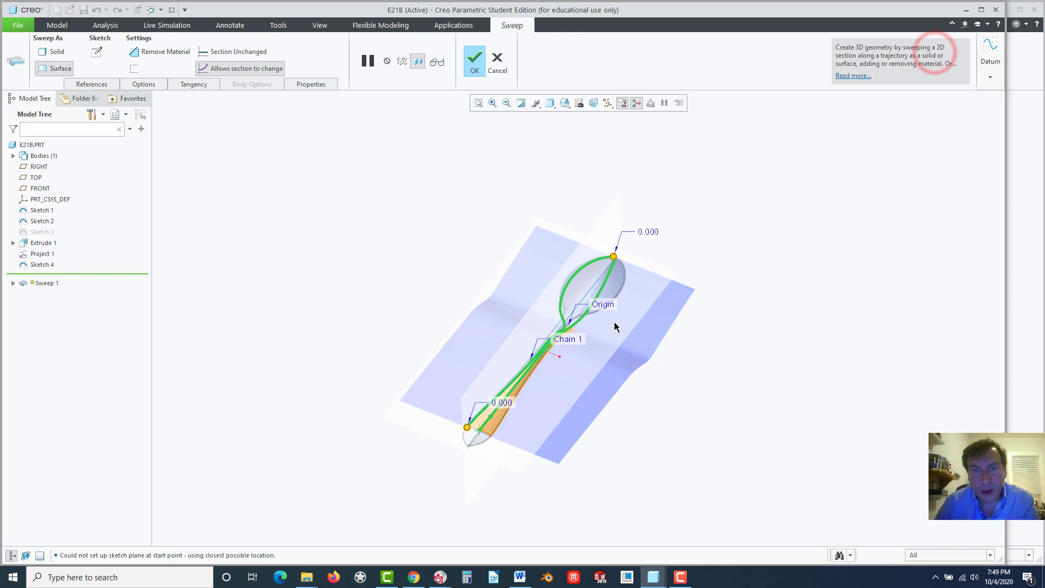
{"action": "scroll", "coordinate": [563, 321], "scroll_direction": "down", "scroll_amount": 3}
{"action": "middle_click_drag", "start_coordinate": [564, 321], "coordinate": [502, 357]}
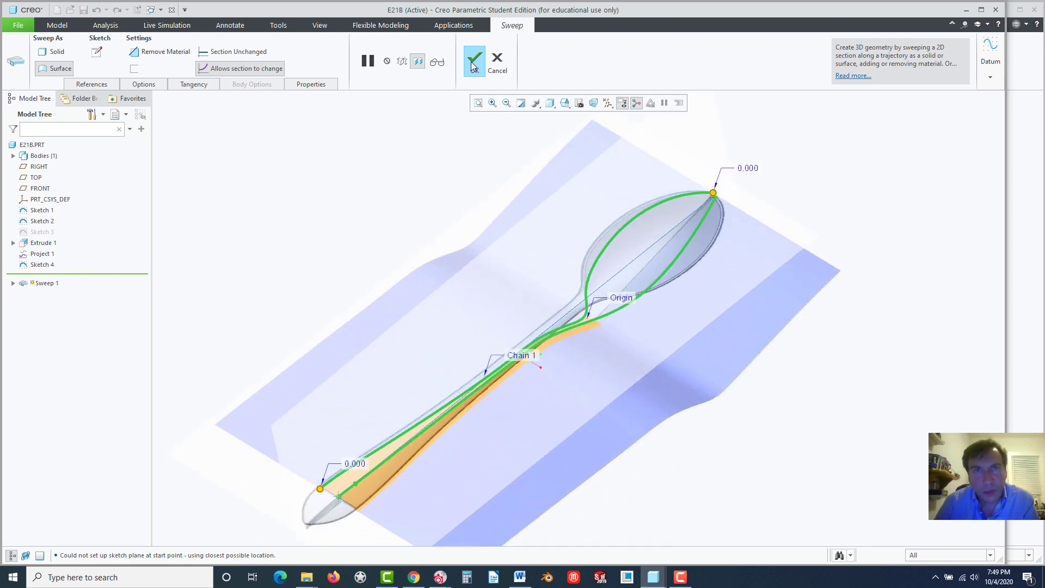
{"action": "left_click", "coordinate": [475, 68]}
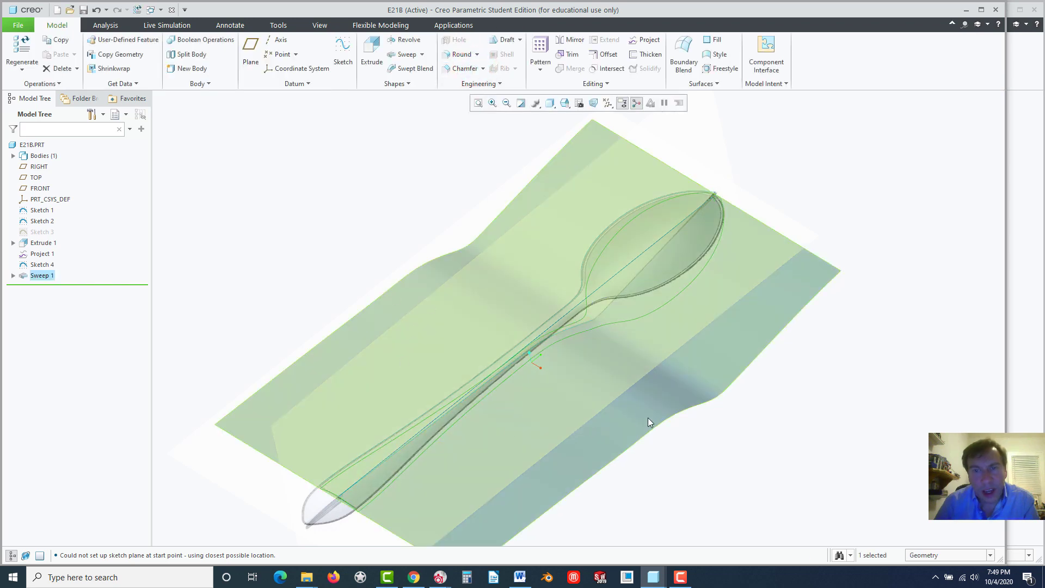
- Hide the Extrude 1 guide surface and orbit the spoon to a more vertical view
{"action": "left_click", "coordinate": [648, 419]}
{"action": "left_click", "coordinate": [669, 383]}
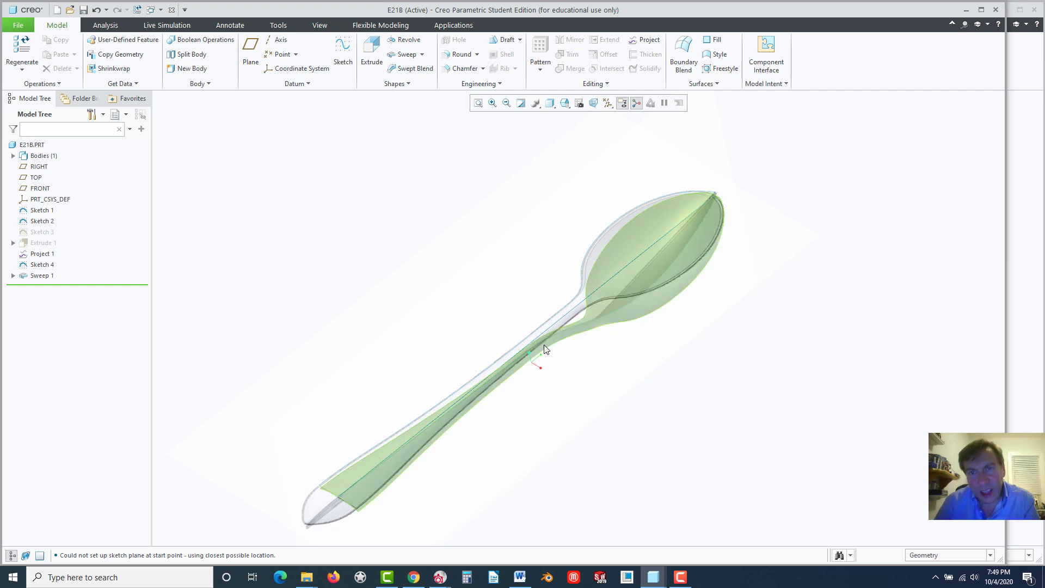
{"action": "middle_click_drag", "start_coordinate": [387, 434], "coordinate": [357, 433]}
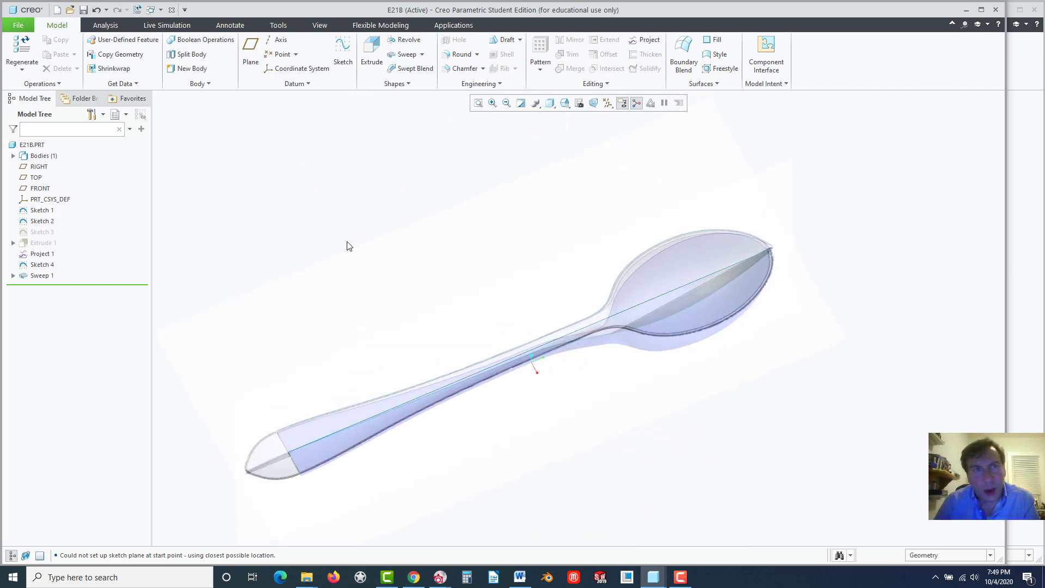
- Hide the FRONT.jpg reference image via View > Model Display > Images
{"action": "left_click", "coordinate": [315, 24]}
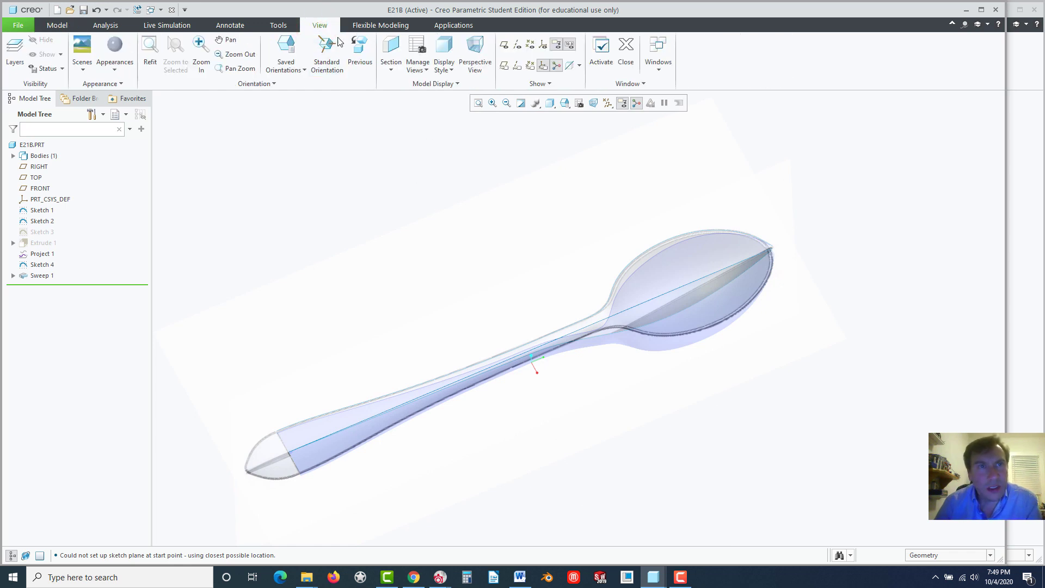
{"action": "left_click", "coordinate": [454, 85]}
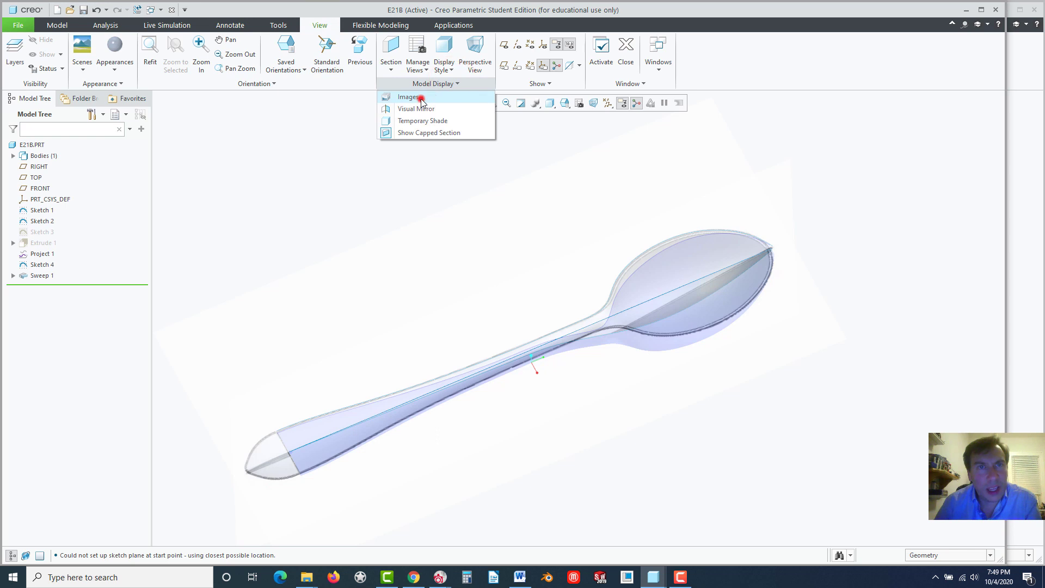
{"action": "left_click", "coordinate": [421, 98]}
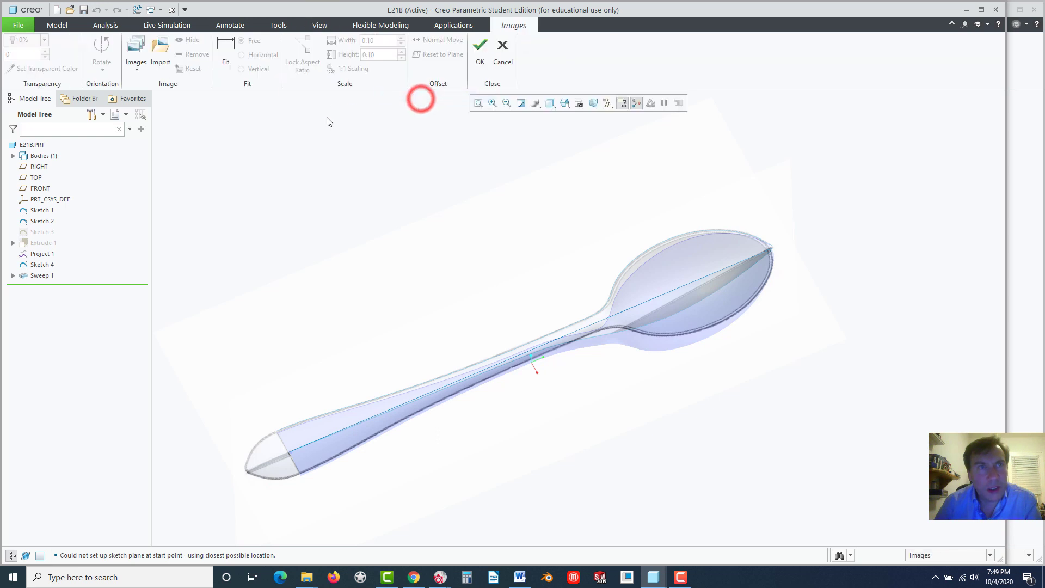
{"action": "left_click", "coordinate": [137, 70]}
{"action": "left_click", "coordinate": [148, 81]}
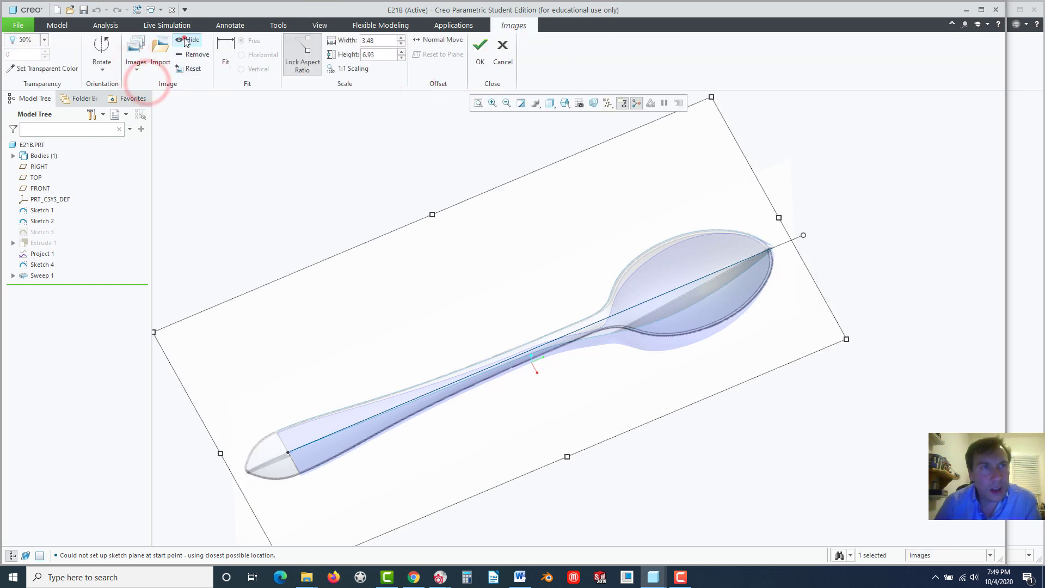
{"action": "left_click", "coordinate": [187, 40]}
- Hide the RIGHT SIDE.jpg reference image and spin the spoon to inspect it
{"action": "left_click", "coordinate": [136, 67]}
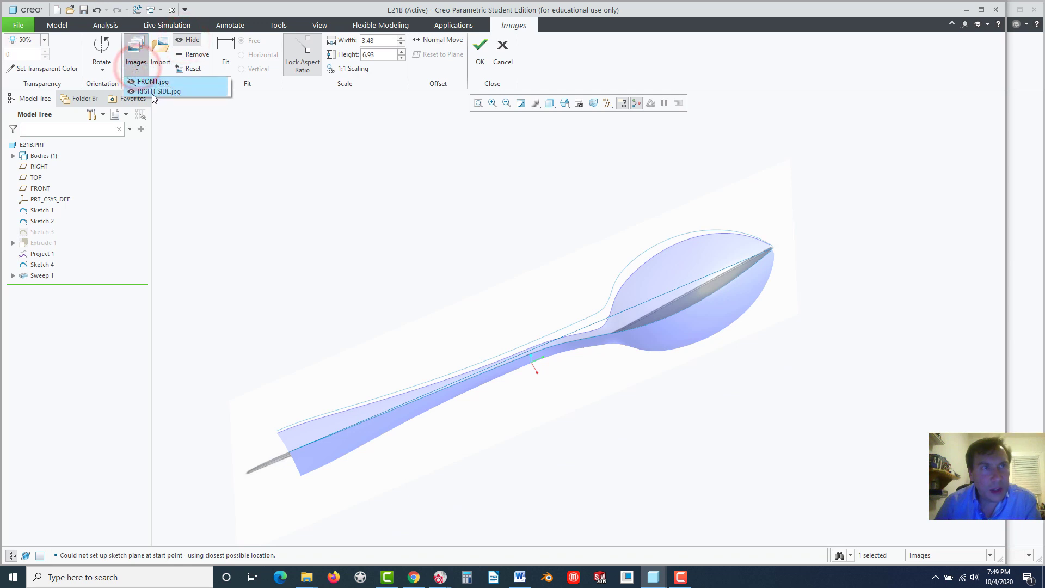
{"action": "left_click", "coordinate": [152, 93]}
{"action": "left_click", "coordinate": [179, 39]}
{"action": "left_click", "coordinate": [234, 170]}
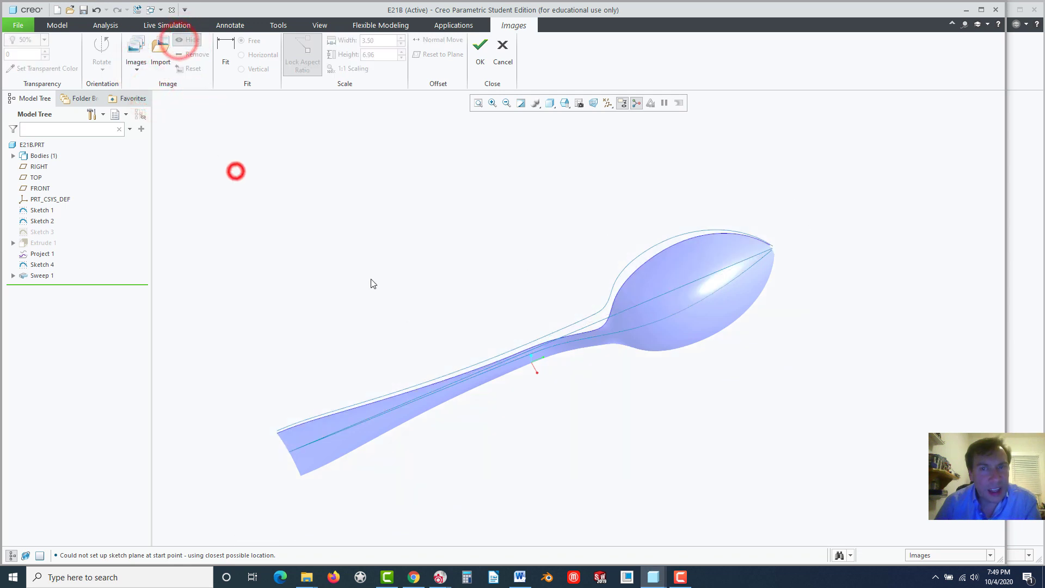
{"action": "middle_click_drag", "start_coordinate": [373, 285], "coordinate": [390, 240]}
{"action": "scroll", "coordinate": [582, 354], "scroll_direction": "up", "scroll_amount": 3}
{"action": "scroll", "coordinate": [670, 305], "scroll_direction": "down", "scroll_amount": 2}
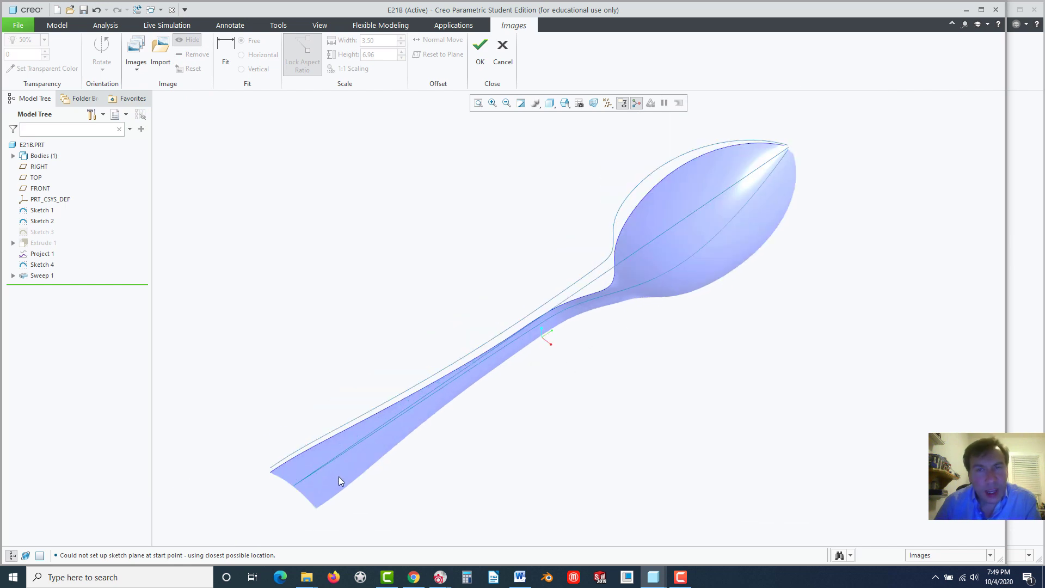
{"action": "left_click", "coordinate": [282, 300]}
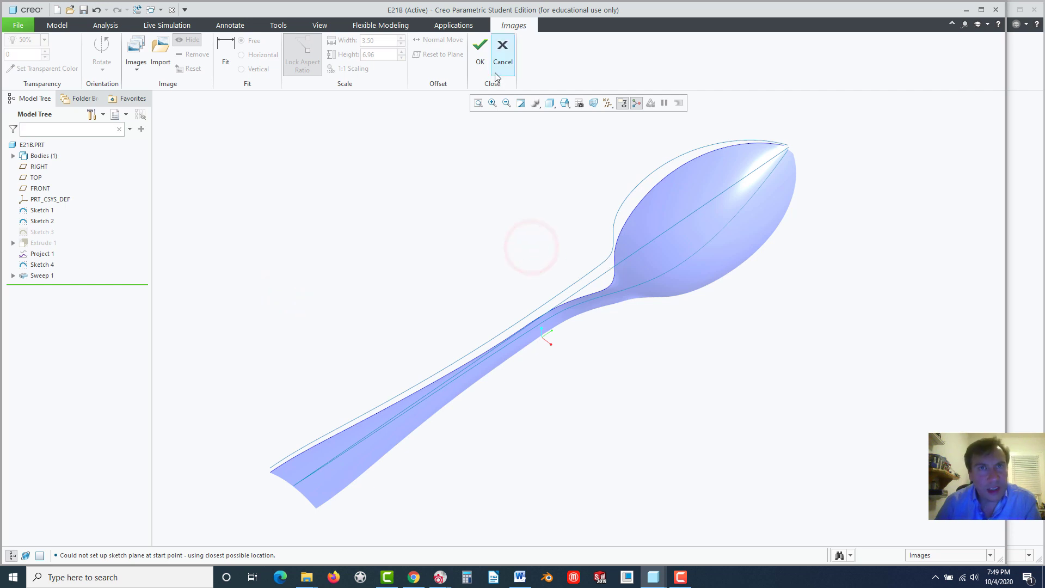
- Close the image tools and hide the Sketch 2, Sketch 1 and Sketch 4 curves
{"action": "left_click", "coordinate": [480, 53]}
{"action": "left_click", "coordinate": [606, 262]}
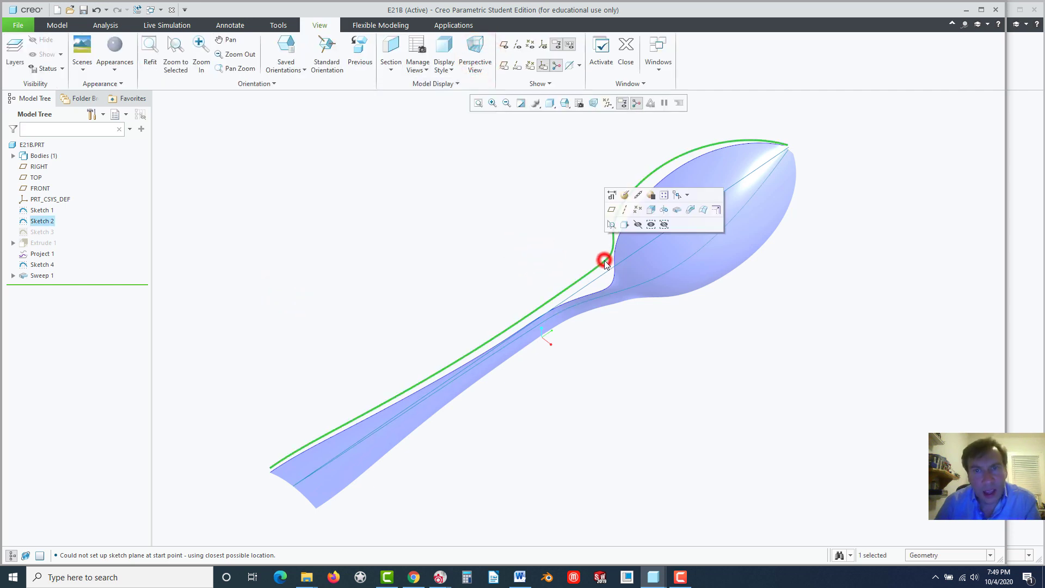
{"action": "left_click", "coordinate": [638, 224]}
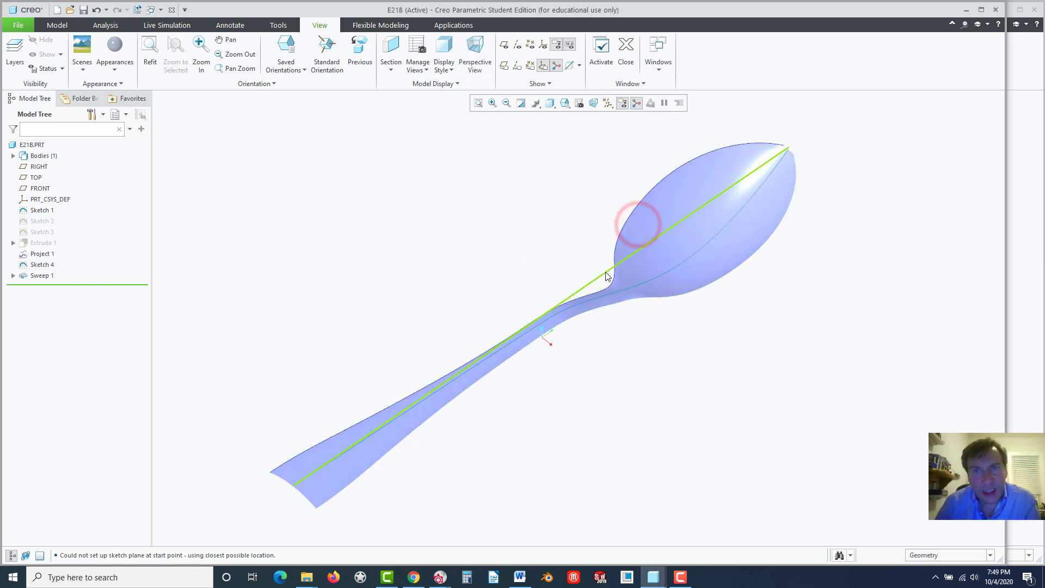
{"action": "left_click", "coordinate": [597, 278]}
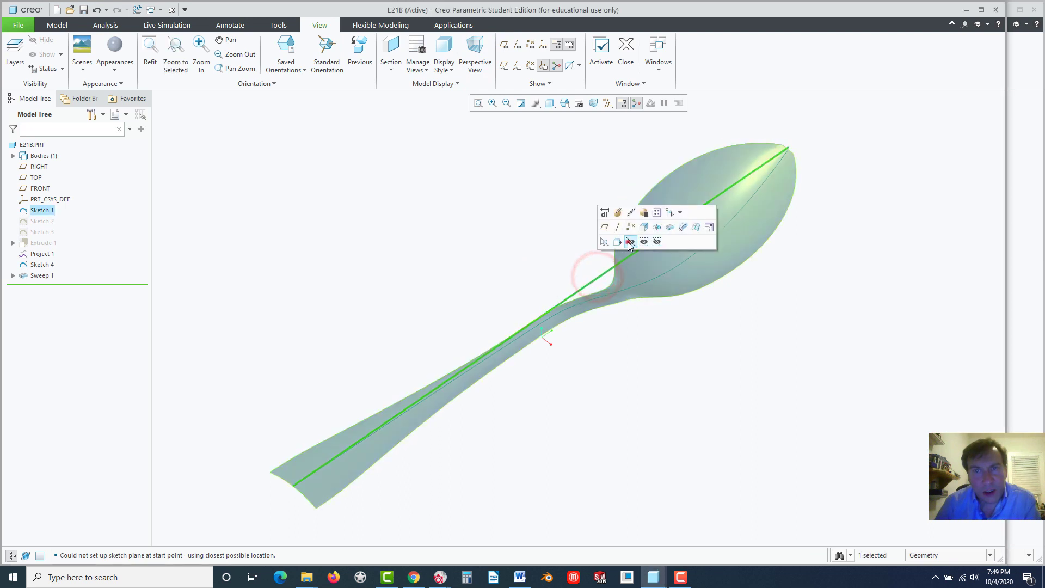
{"action": "left_click", "coordinate": [629, 241]}
{"action": "left_click", "coordinate": [672, 270]}
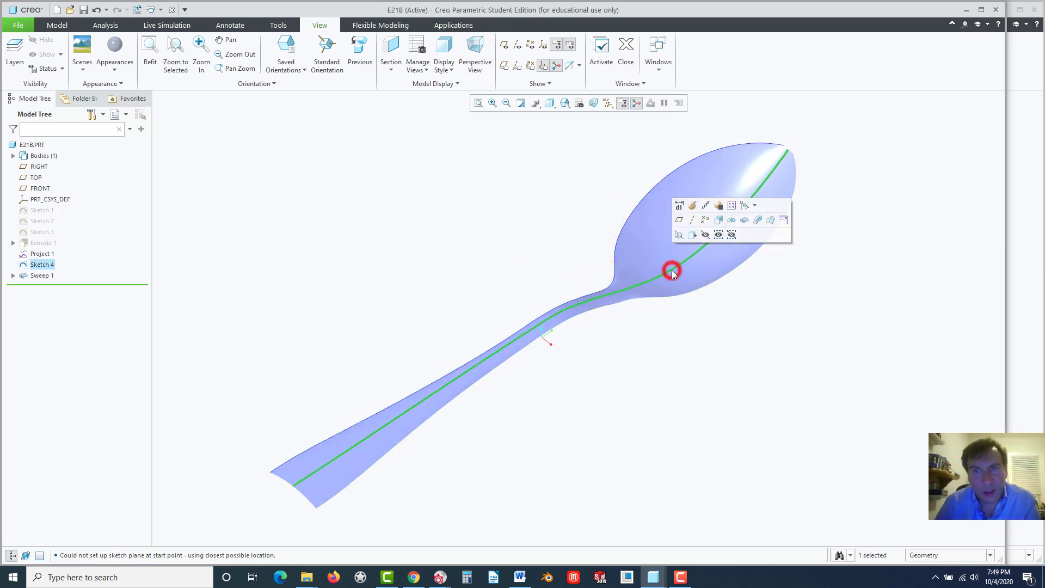
{"action": "left_click", "coordinate": [705, 235]}
- Hide the Sweep 1 surface by mistake, then show it again from the model tree
{"action": "middle_click_drag", "start_coordinate": [535, 270], "coordinate": [532, 264]}
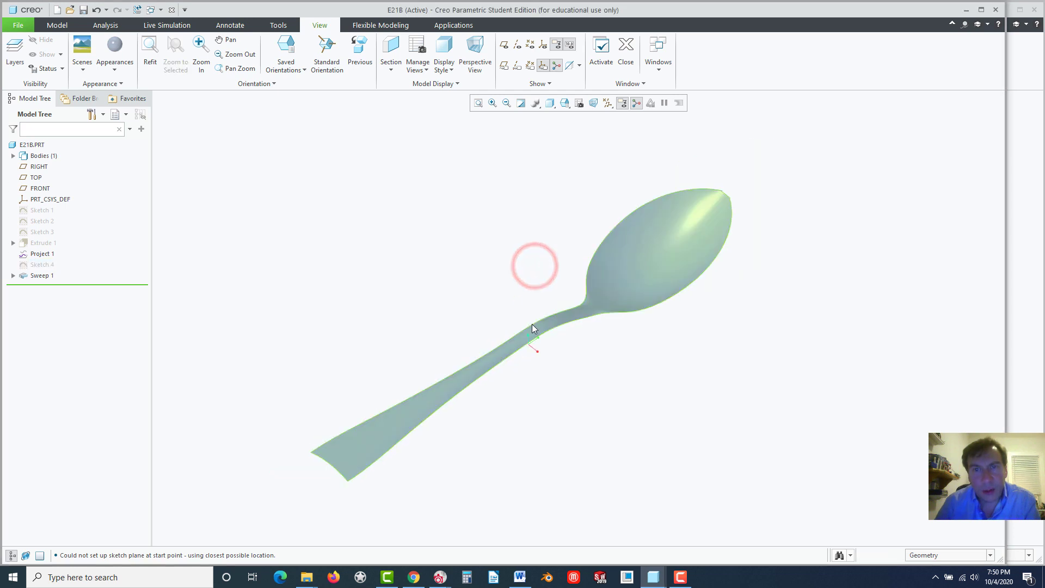
{"action": "left_click", "coordinate": [660, 197]}
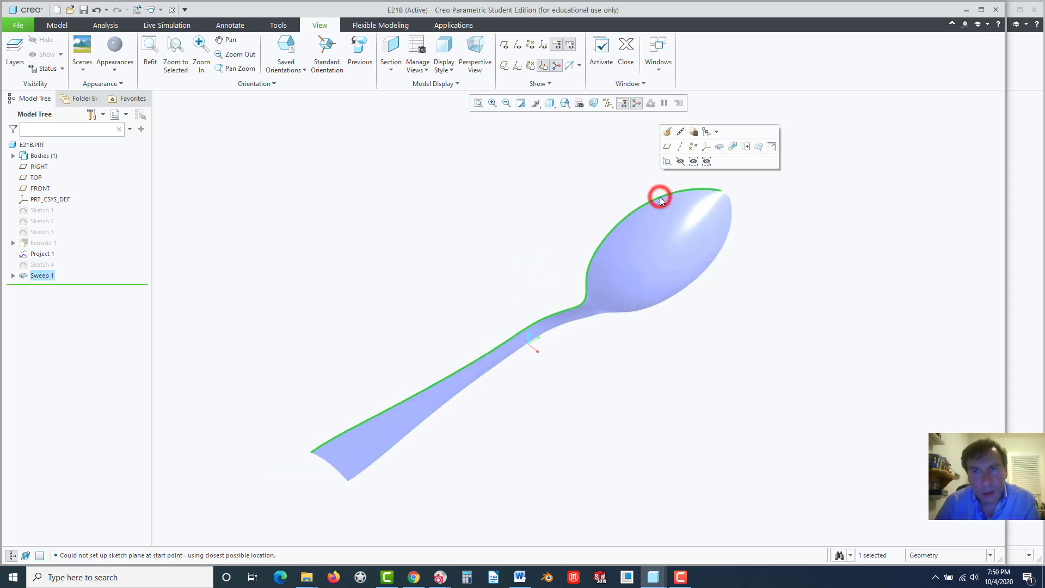
{"action": "left_click", "coordinate": [680, 162]}
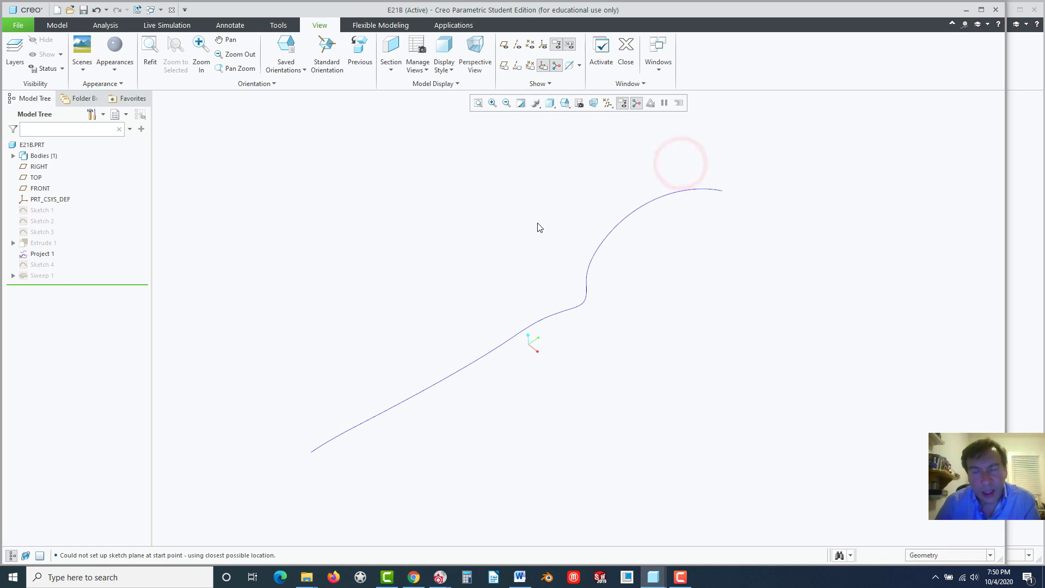
{"action": "left_click", "coordinate": [31, 276]}
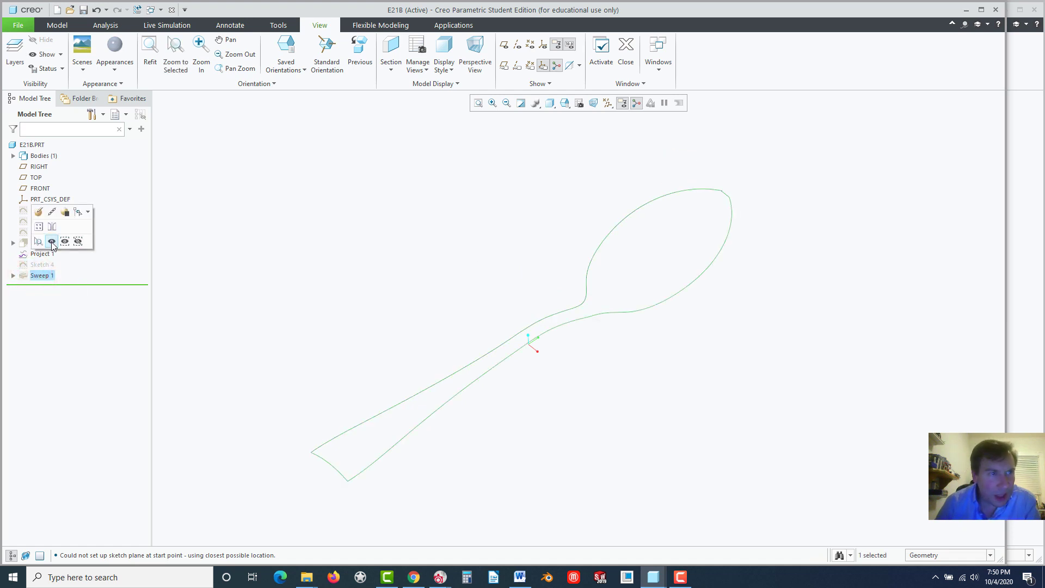
{"action": "left_click", "coordinate": [51, 242]}
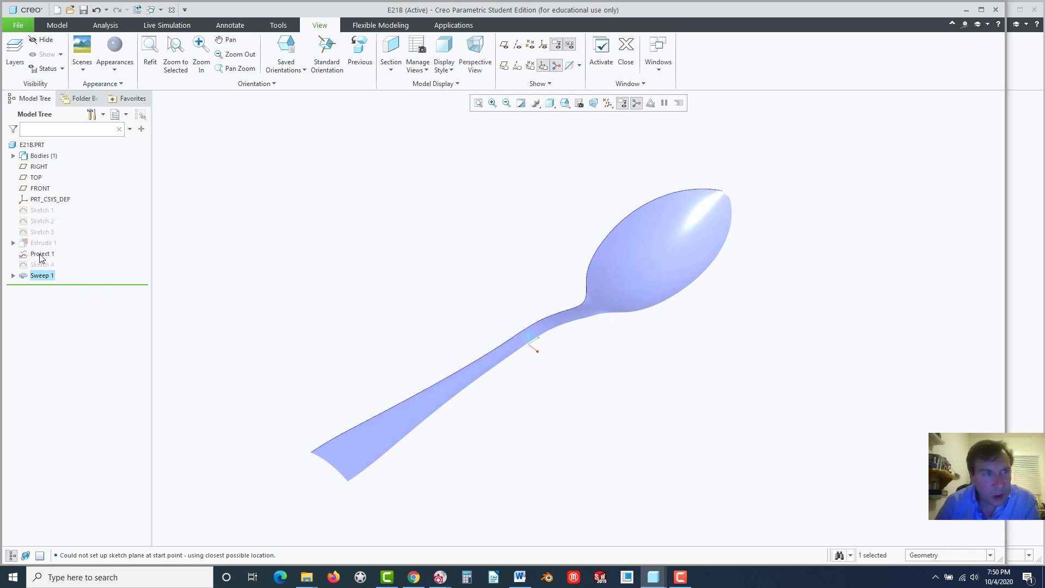
- Hide Project 1 from the model tree and select the spoon surface
{"action": "left_click", "coordinate": [40, 255]}
{"action": "left_click", "coordinate": [61, 216]}
{"action": "left_click", "coordinate": [317, 306]}
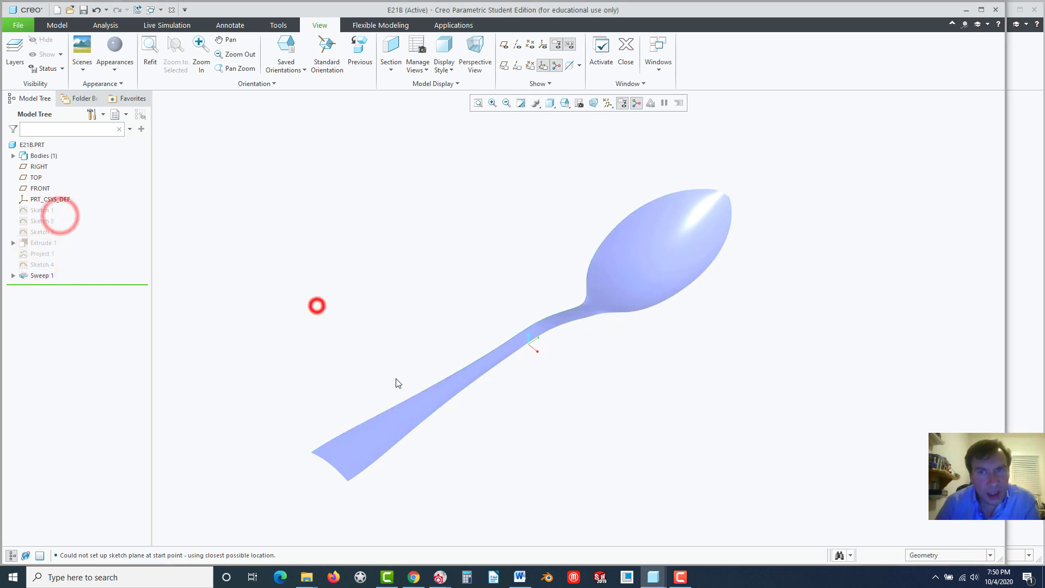
{"action": "scroll", "coordinate": [430, 376], "scroll_direction": "up", "scroll_amount": 3}
{"action": "scroll", "coordinate": [513, 348], "scroll_direction": "down", "scroll_amount": 1}
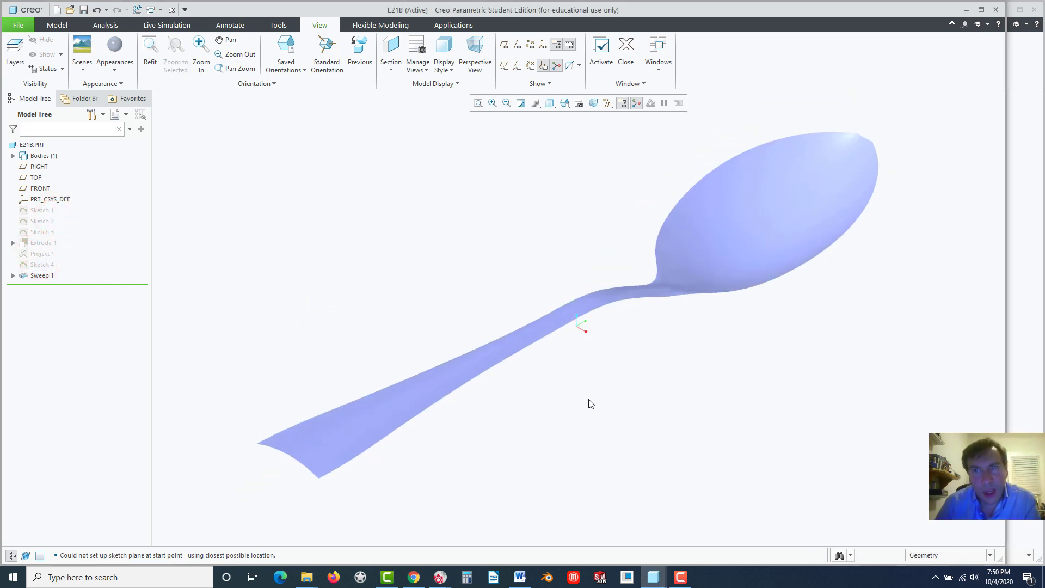
{"action": "scroll", "coordinate": [590, 403], "scroll_direction": "down", "scroll_amount": 2}
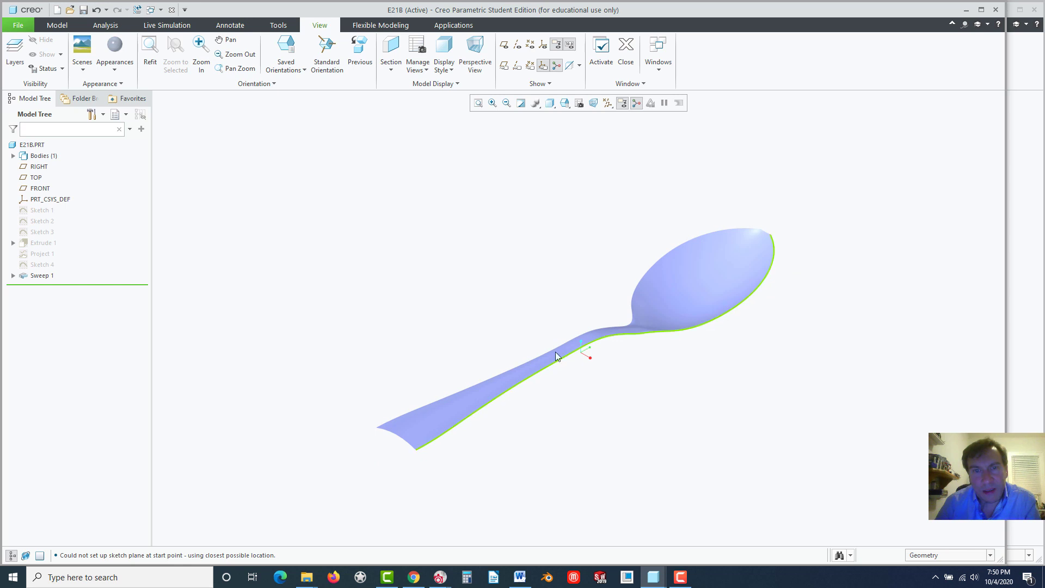
{"action": "left_click", "coordinate": [429, 425]}
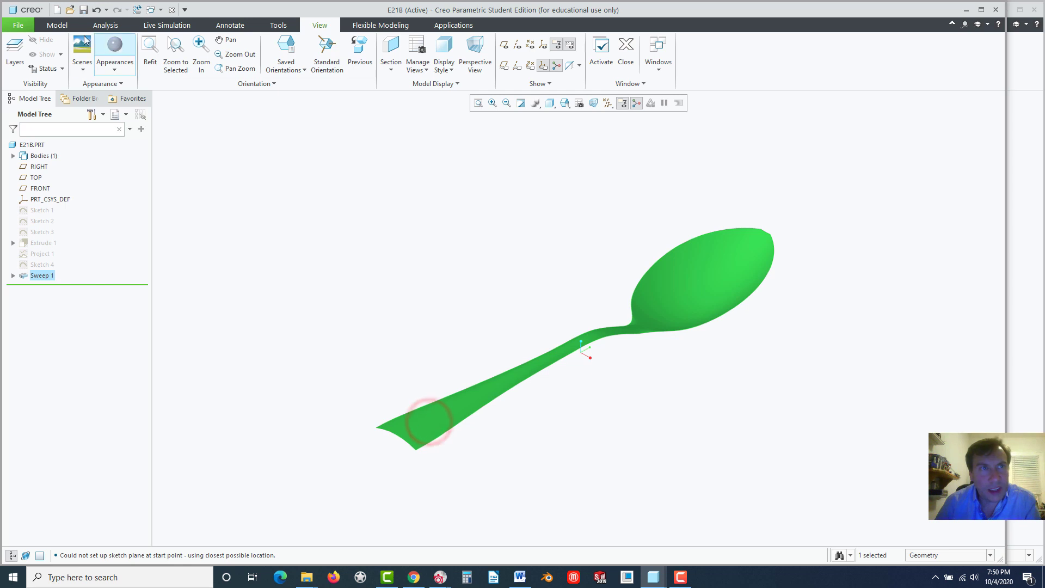
- Thicken the spoon surface with a thickness of 0.060
{"action": "left_click", "coordinate": [55, 25]}
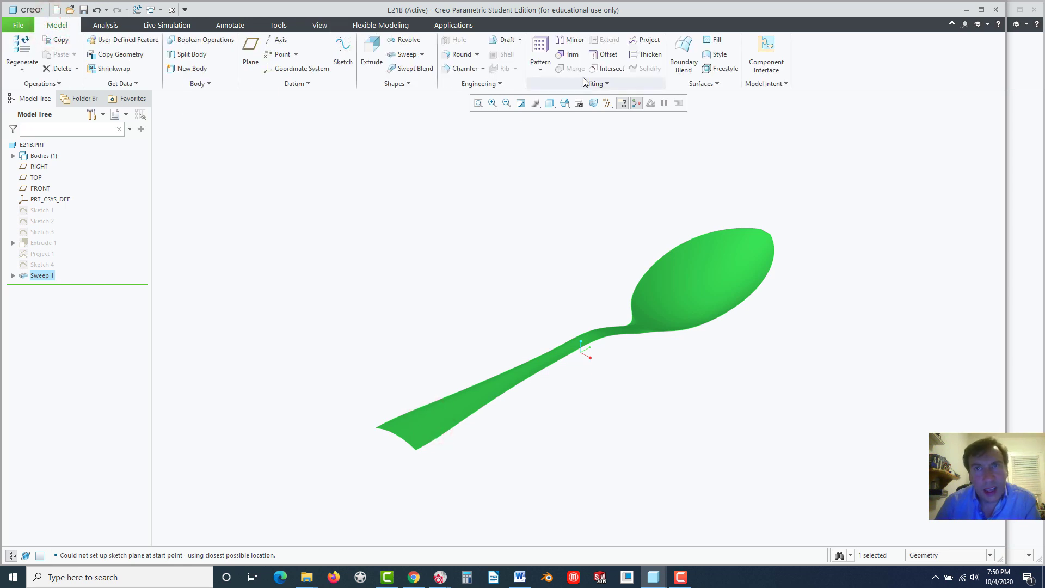
{"action": "left_click", "coordinate": [636, 54]}
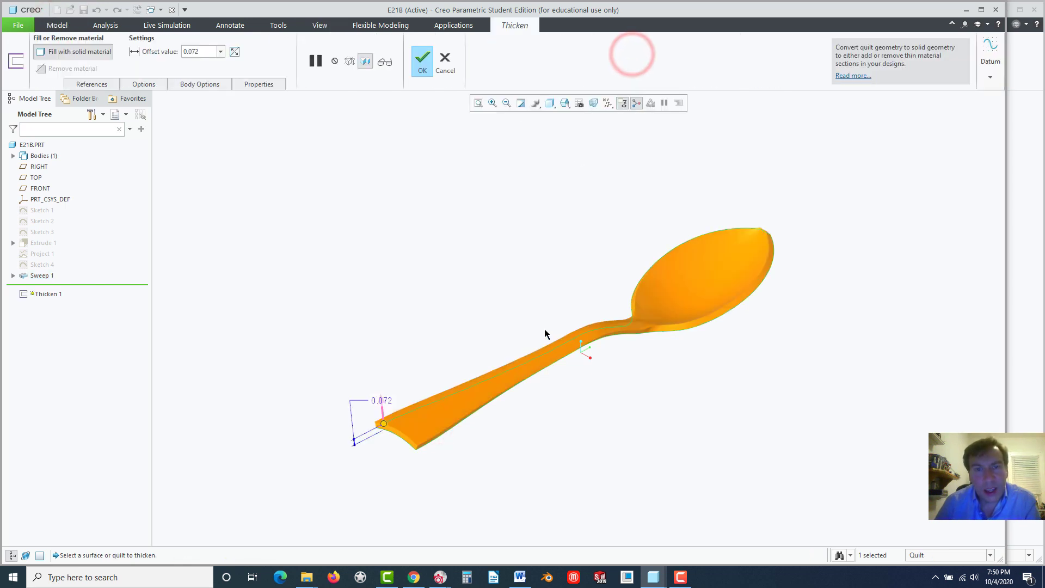
{"action": "middle_click_drag", "start_coordinate": [545, 328], "coordinate": [540, 319]}
{"action": "scroll", "coordinate": [379, 398], "scroll_direction": "down", "scroll_amount": 4}
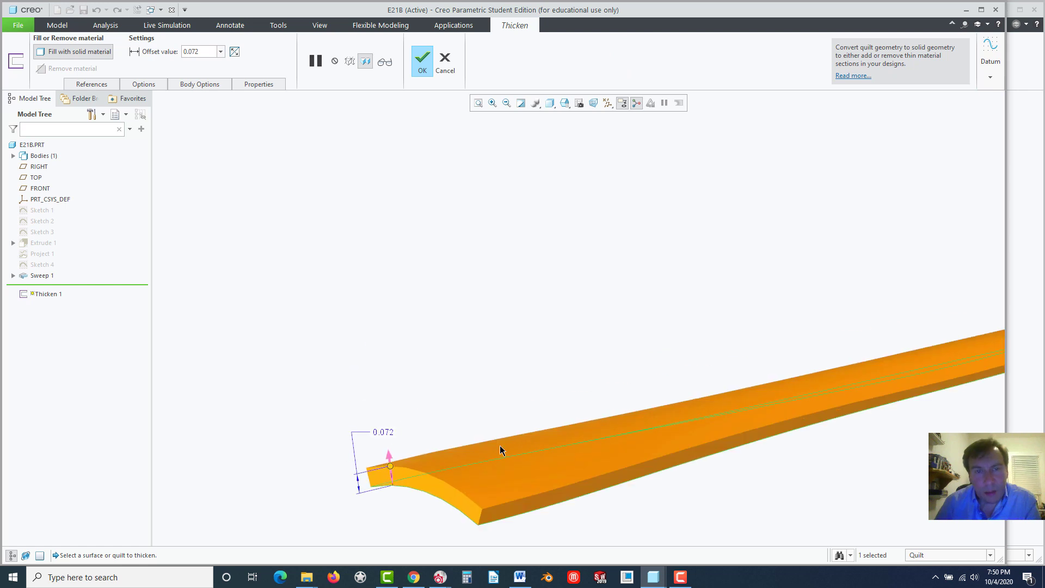
{"action": "scroll", "coordinate": [734, 469], "scroll_direction": "up", "scroll_amount": 2}
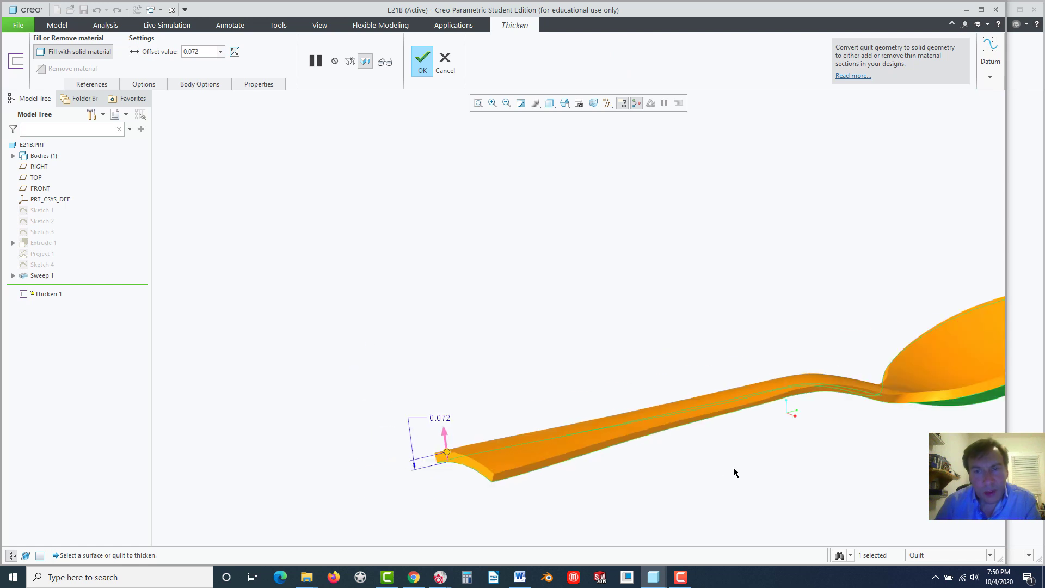
{"action": "double_click", "coordinate": [446, 418]}
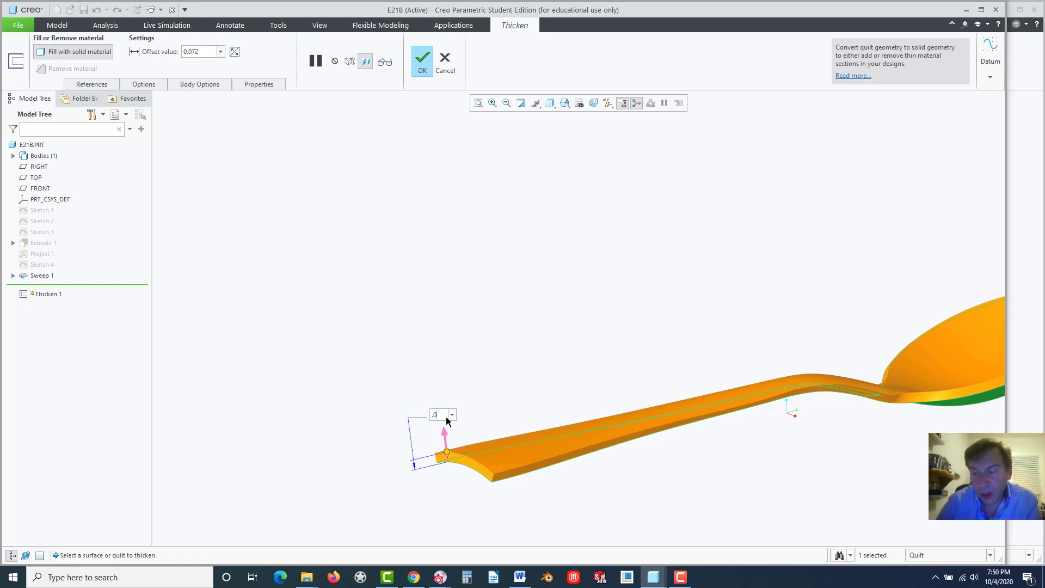
{"action": "key", "text": "Return"}
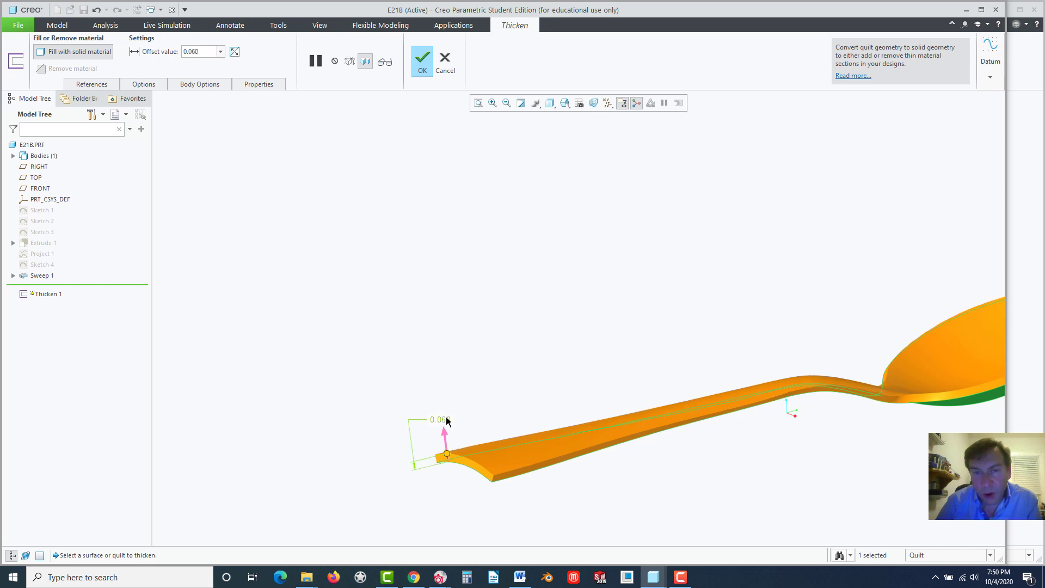
- Check the thickening side by orbiting and flipping it, then complete Thicken 1
{"action": "scroll", "coordinate": [482, 440], "scroll_direction": "down", "scroll_amount": 3}
{"action": "scroll", "coordinate": [504, 442], "scroll_direction": "up", "scroll_amount": 4}
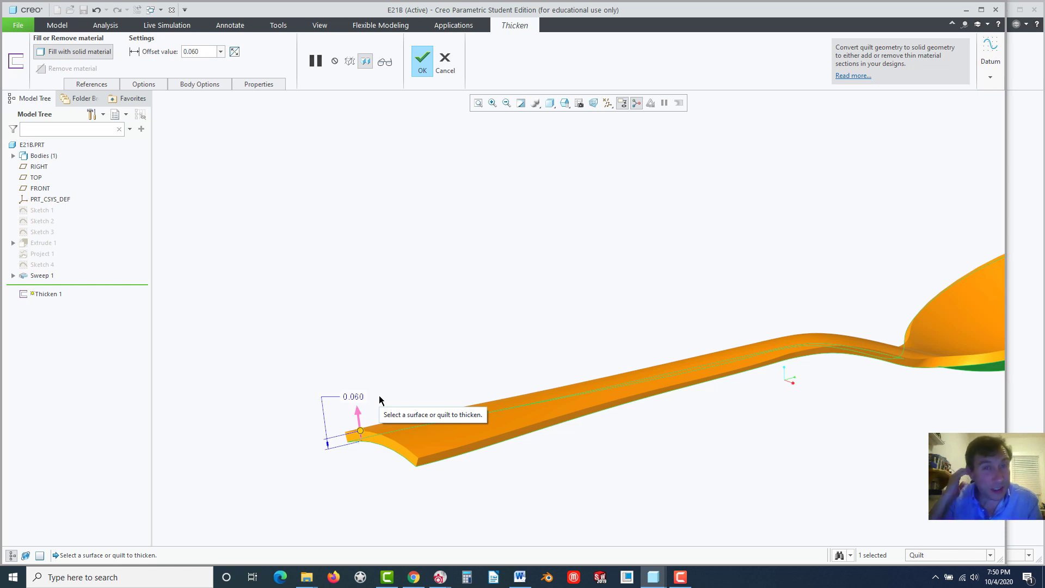
{"action": "mouse_move", "coordinate": [553, 471]}
{"action": "middle_mouse_down"}
{"action": "mouse_move", "coordinate": [455, 296]}
{"action": "mouse_move", "coordinate": [635, 414]}
{"action": "mouse_move", "coordinate": [637, 432]}
{"action": "mouse_move", "coordinate": [626, 424]}
{"action": "middle_mouse_up"}
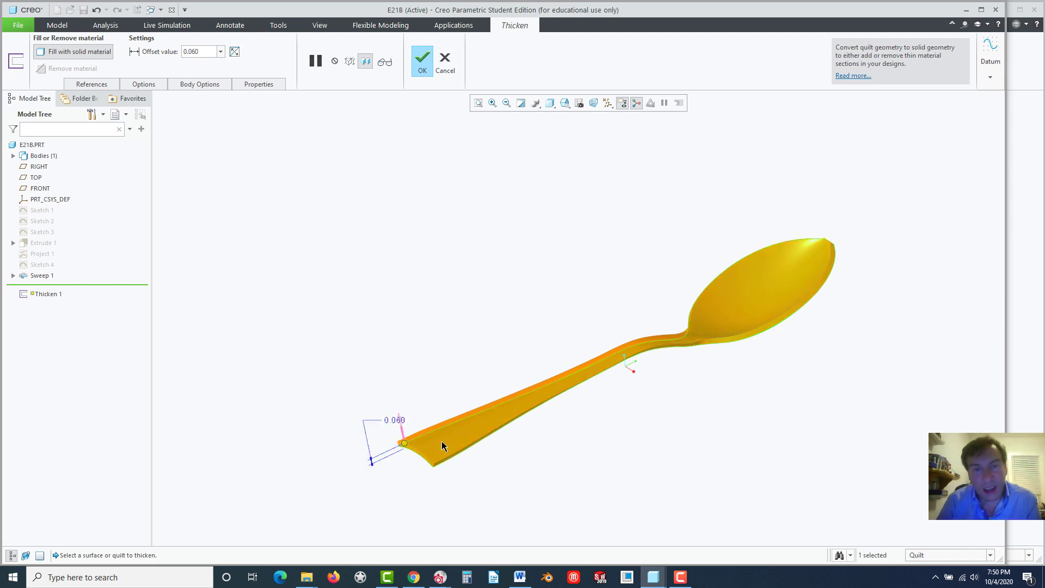
{"action": "middle_click_drag", "start_coordinate": [585, 457], "coordinate": [582, 420]}
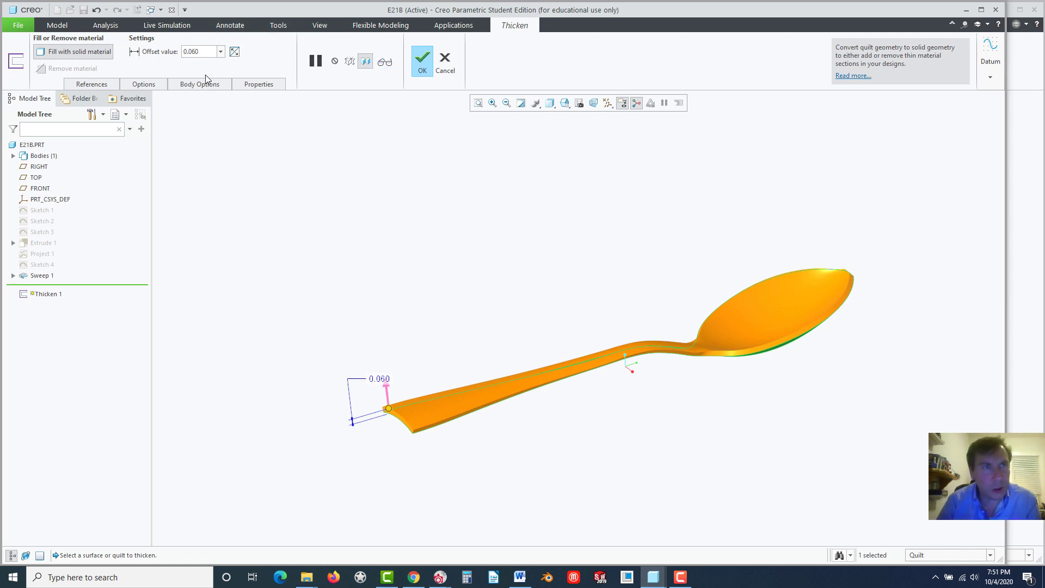
{"action": "left_click", "coordinate": [234, 51]}
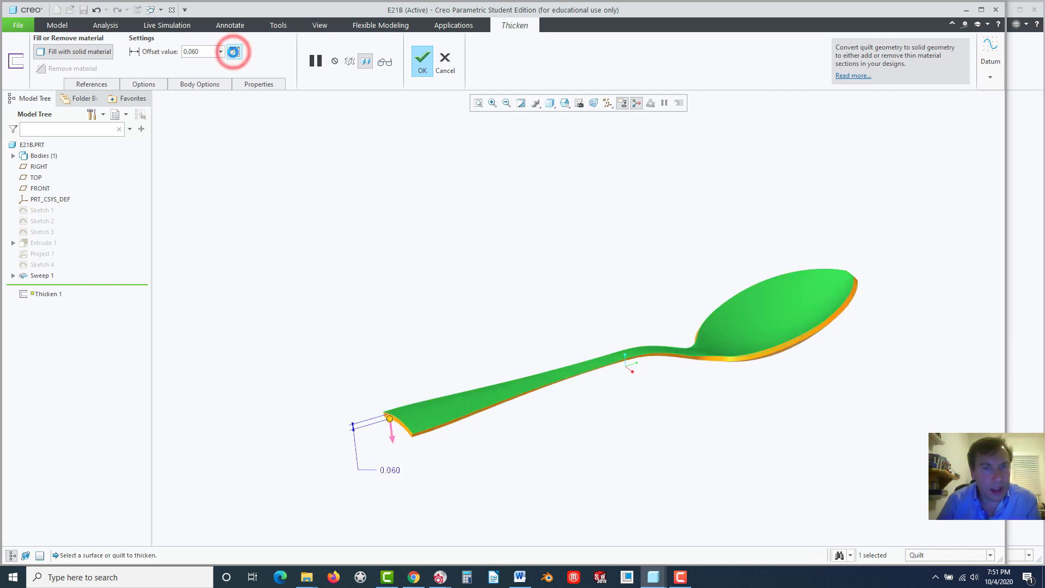
{"action": "left_click", "coordinate": [234, 52]}
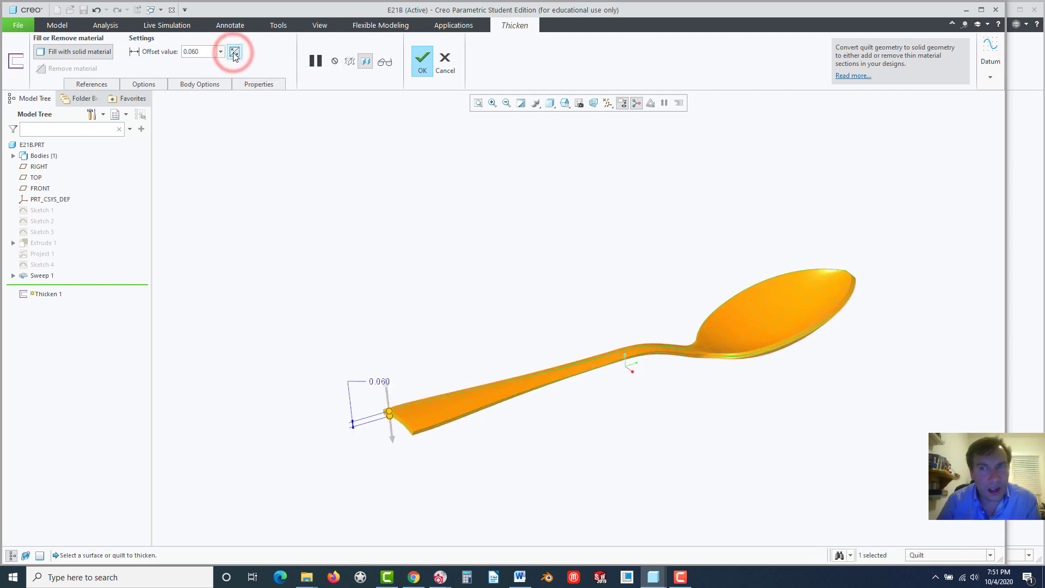
{"action": "left_click", "coordinate": [423, 68]}
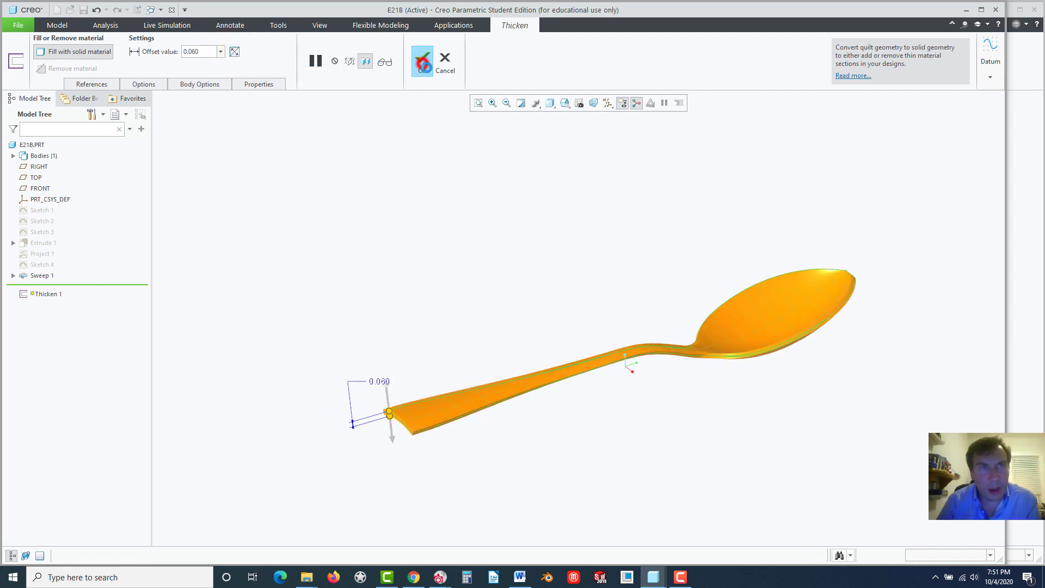
- Round the two corner edges at the handle end with a 0.250 radius
{"action": "left_click", "coordinate": [422, 238]}
{"action": "mouse_move", "coordinate": [450, 310]}
{"action": "middle_mouse_down"}
{"action": "mouse_move", "coordinate": [515, 286]}
{"action": "mouse_move", "coordinate": [506, 272]}
{"action": "middle_mouse_up"}
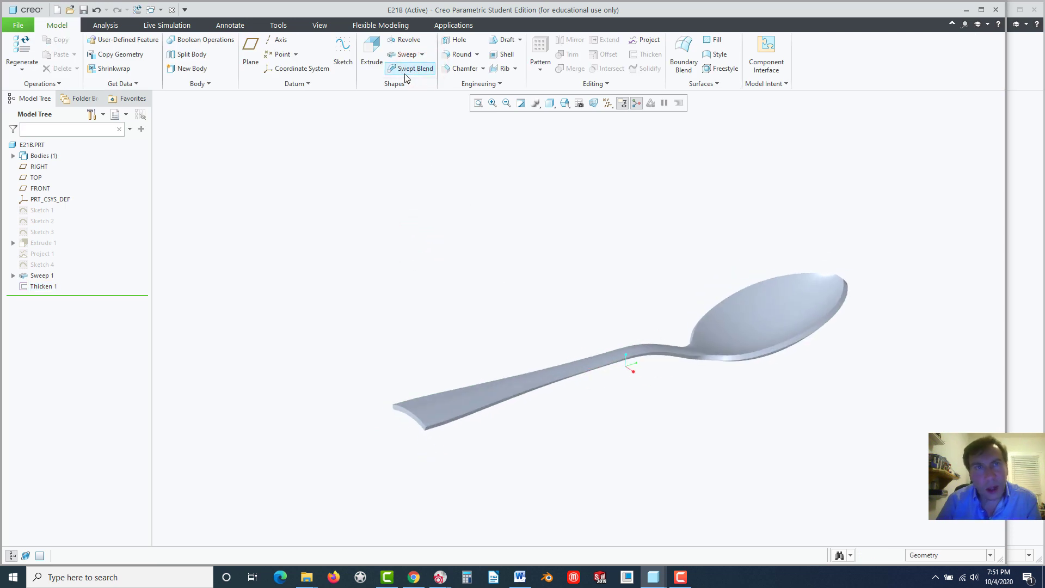
{"action": "left_click", "coordinate": [451, 55]}
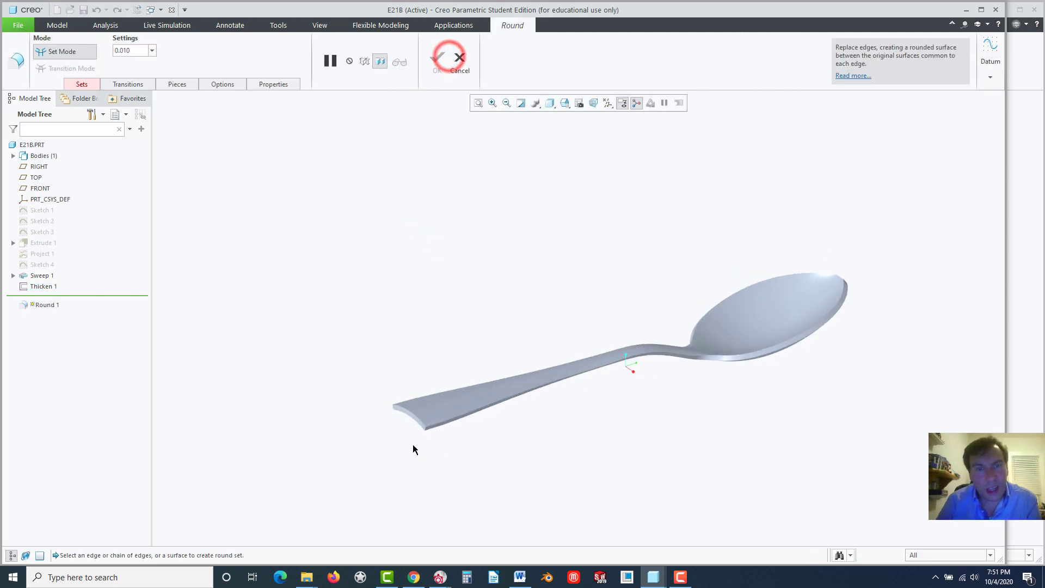
{"action": "scroll", "coordinate": [430, 409], "scroll_direction": "up", "scroll_amount": 8}
{"action": "left_click", "coordinate": [152, 51]}
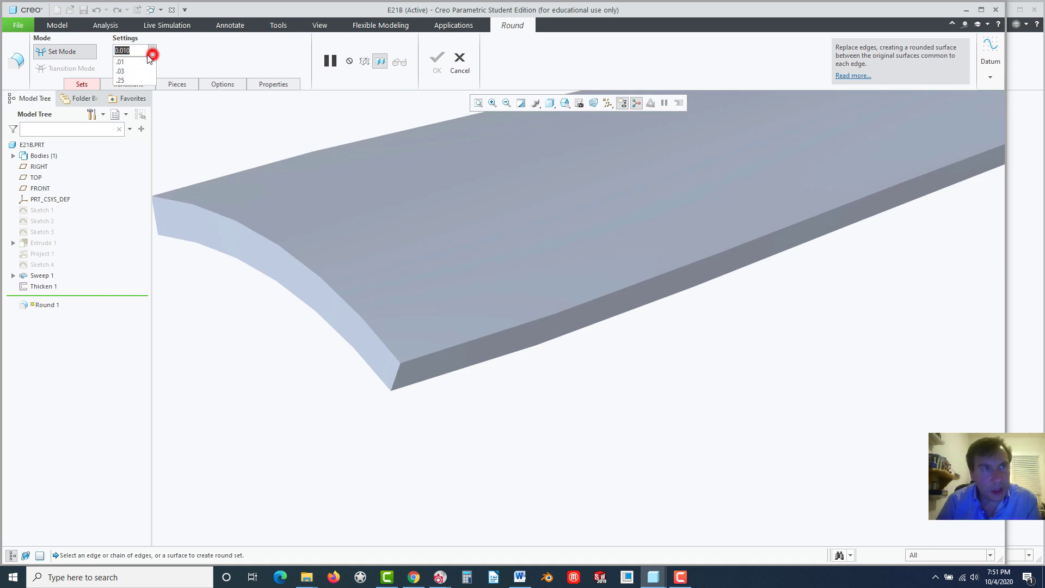
{"action": "left_click", "coordinate": [124, 50]}
{"action": "type", "text": "0.250"}
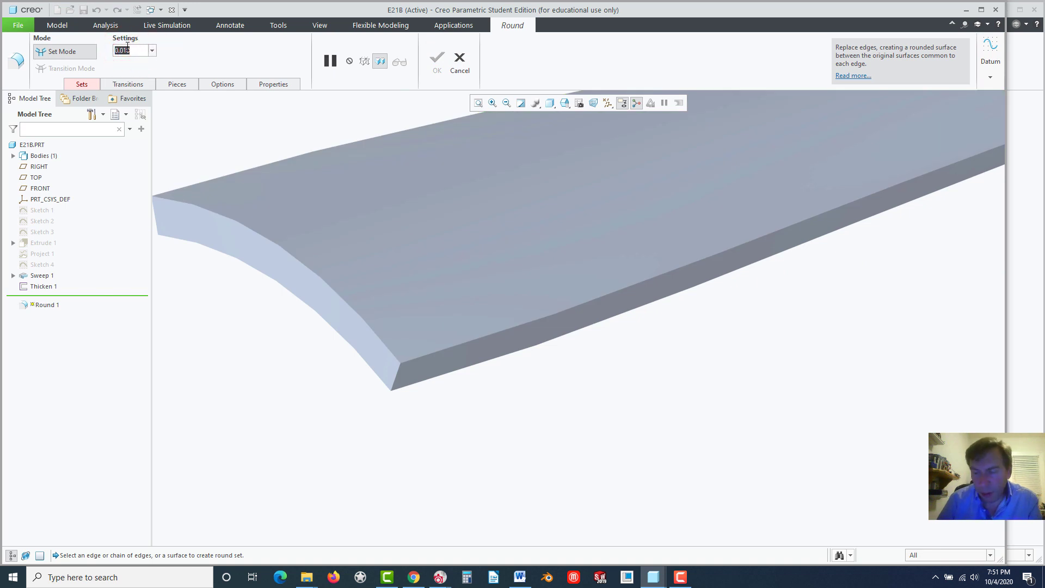
{"action": "left_click", "coordinate": [396, 379]}
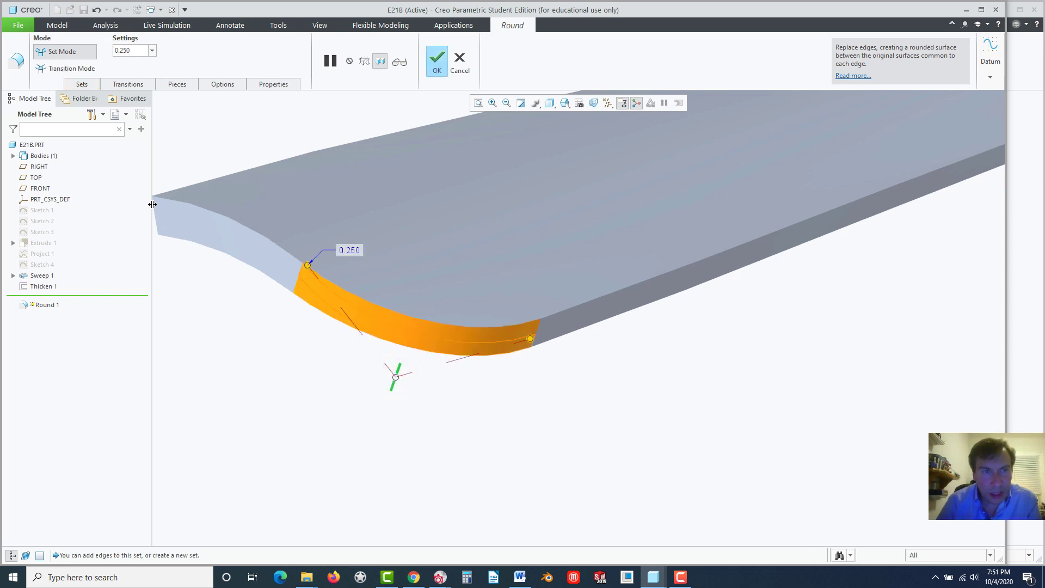
{"action": "left_click", "coordinate": [155, 221], "text": "ctrl"}
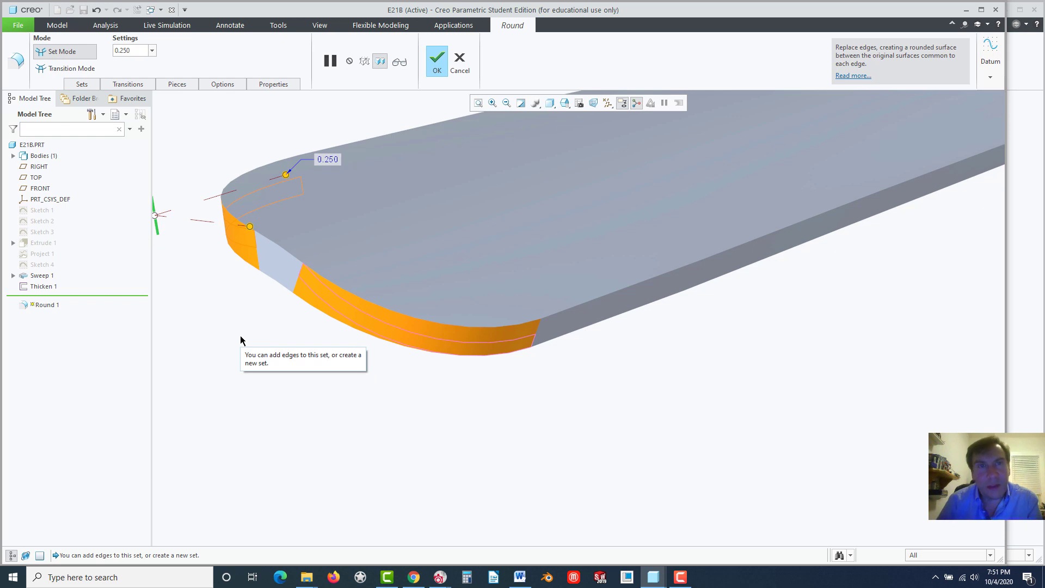
{"action": "left_click", "coordinate": [438, 72]}
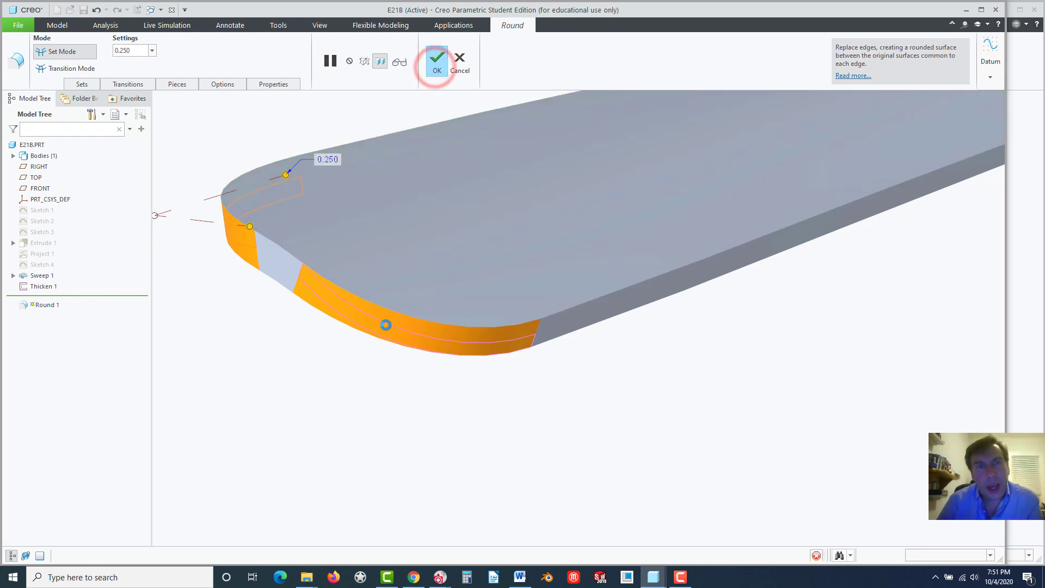
{"action": "scroll", "coordinate": [387, 358], "scroll_direction": "down", "scroll_amount": 5}
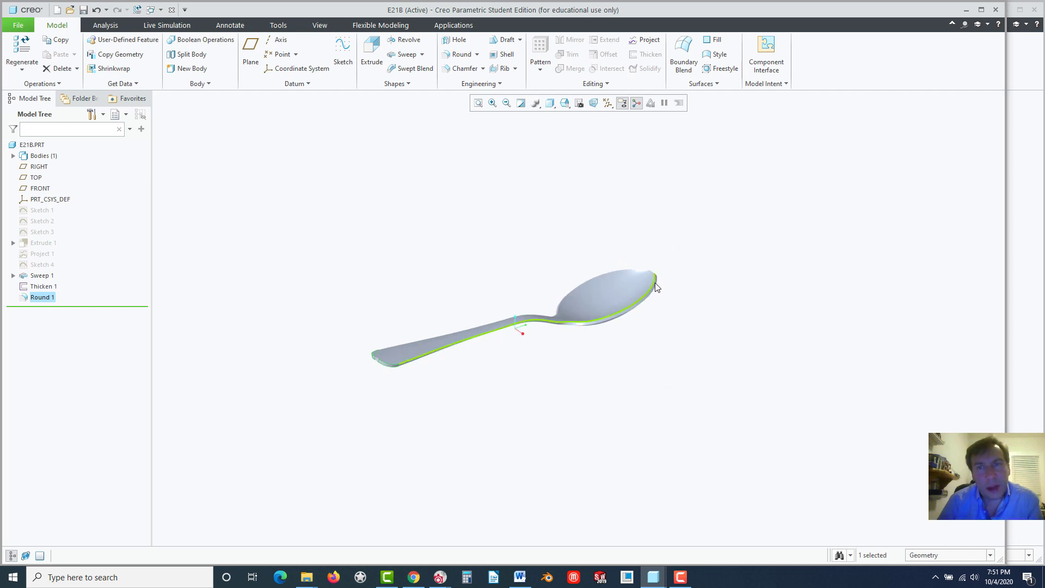
{"action": "scroll", "coordinate": [658, 287], "scroll_direction": "up", "scroll_amount": 10}
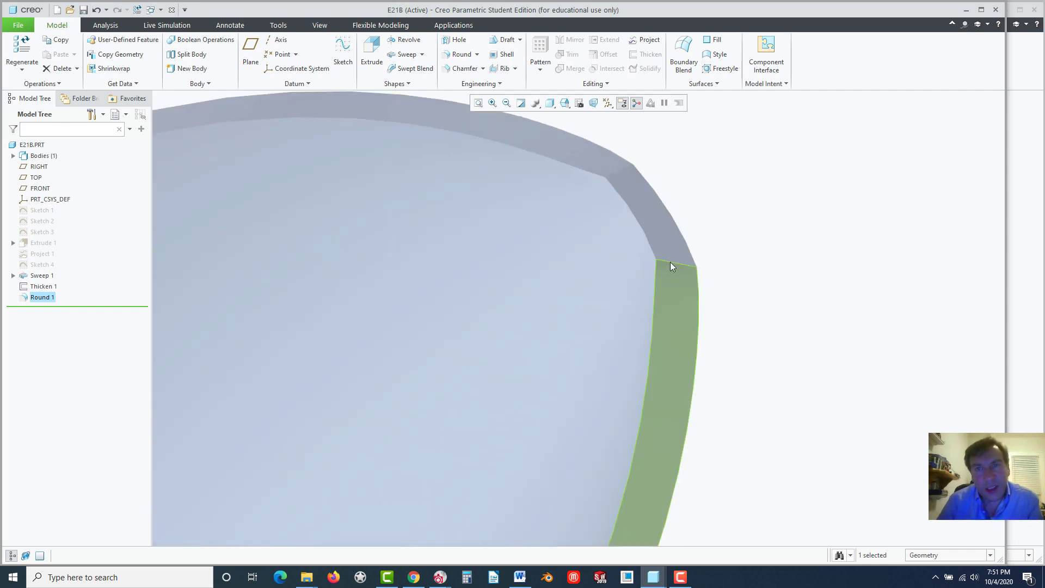
{"action": "left_click", "coordinate": [457, 54]}
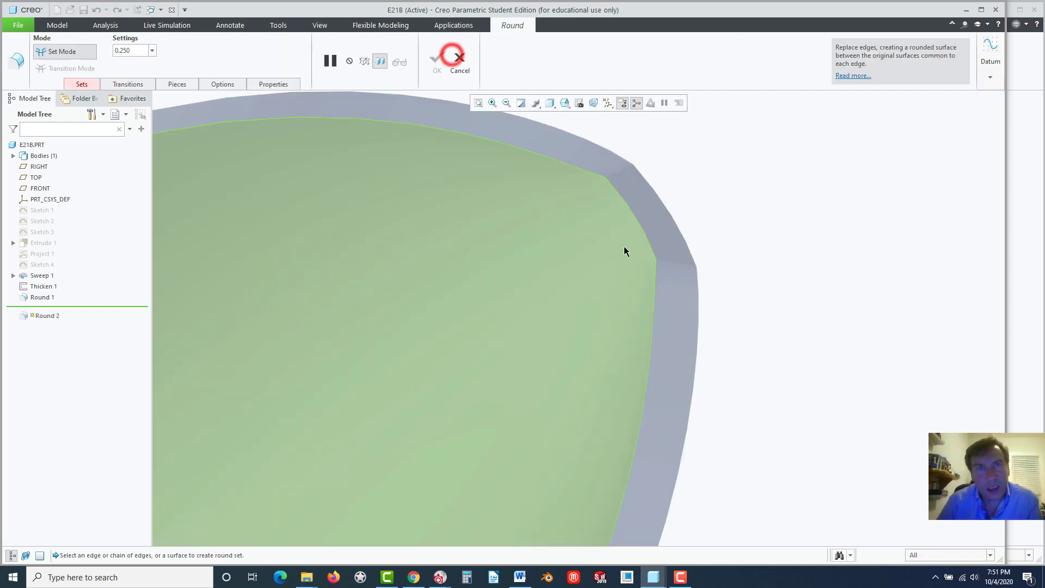
{"action": "left_click", "coordinate": [674, 263]}
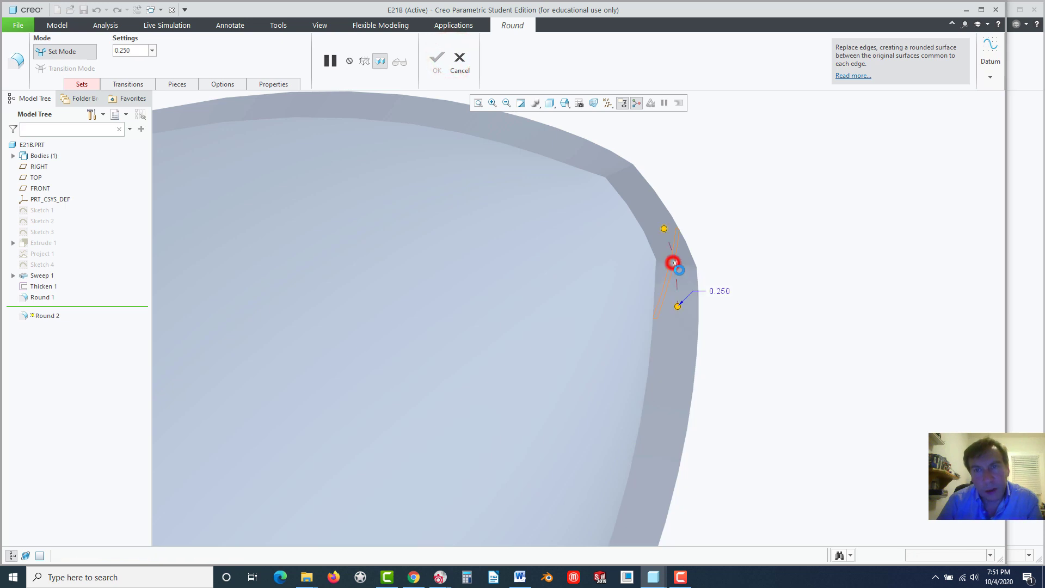
{"action": "left_click", "coordinate": [619, 171], "text": "ctrl"}
{"action": "scroll", "coordinate": [703, 319], "scroll_direction": "up", "scroll_amount": 5}
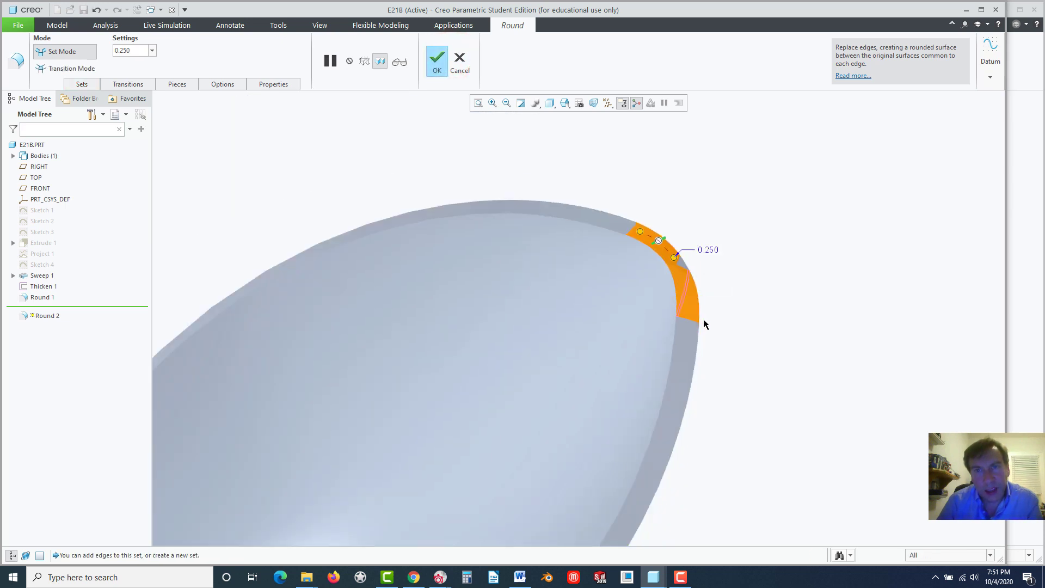
{"action": "middle_click_drag", "start_coordinate": [703, 319], "coordinate": [715, 294]}
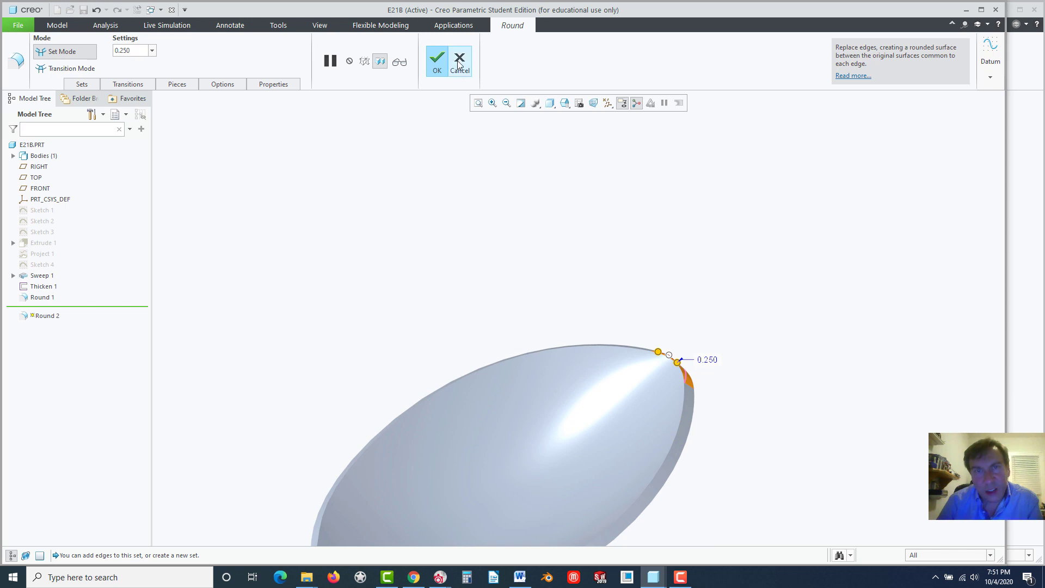
{"action": "left_click", "coordinate": [438, 59]}
{"action": "left_click", "coordinate": [439, 202]}
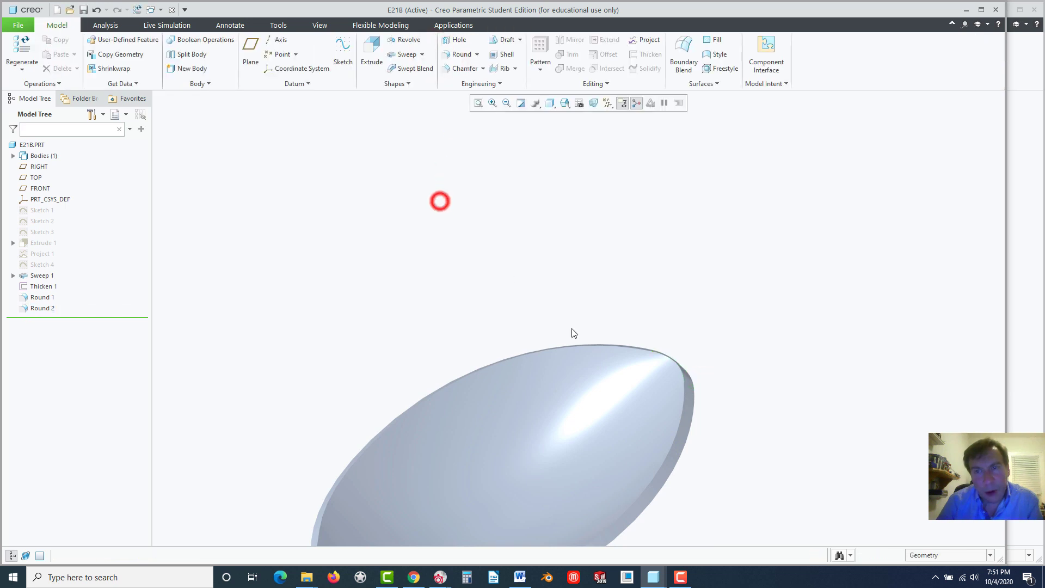
{"action": "scroll", "coordinate": [630, 385], "scroll_direction": "up", "scroll_amount": 4}
{"action": "scroll", "coordinate": [600, 325], "scroll_direction": "down", "scroll_amount": 4}
{"action": "mouse_move", "coordinate": [599, 325]}
{"action": "middle_mouse_down"}
{"action": "mouse_move", "coordinate": [566, 342]}
{"action": "mouse_move", "coordinate": [614, 315]}
{"action": "middle_mouse_up"}
{"action": "scroll", "coordinate": [602, 350], "scroll_direction": "up", "scroll_amount": 5}
{"action": "scroll", "coordinate": [482, 425], "scroll_direction": "down", "scroll_amount": 1}
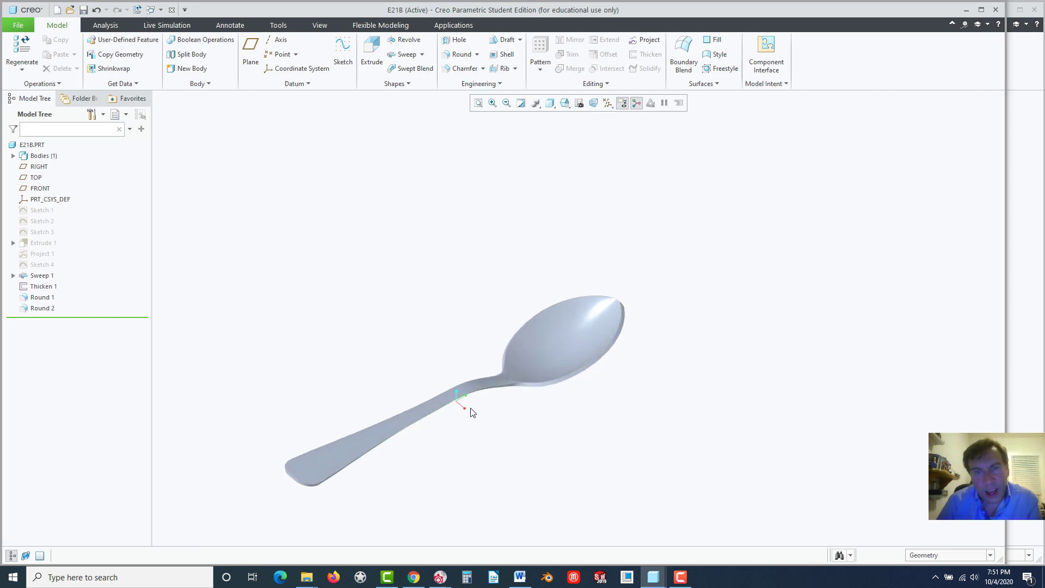
{"action": "scroll", "coordinate": [455, 423], "scroll_direction": "down", "scroll_amount": 1}
{"action": "scroll", "coordinate": [439, 428], "scroll_direction": "down", "scroll_amount": 1}
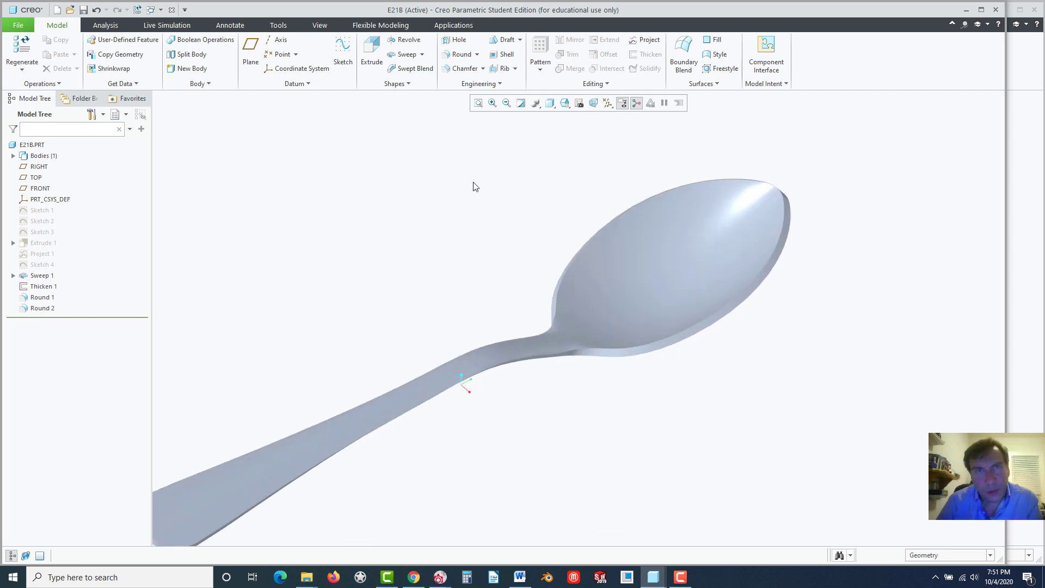
- Round the handle and bowl outline edge chains at 0.015 radius, then orbit to inspect
{"action": "left_click", "coordinate": [453, 56]}
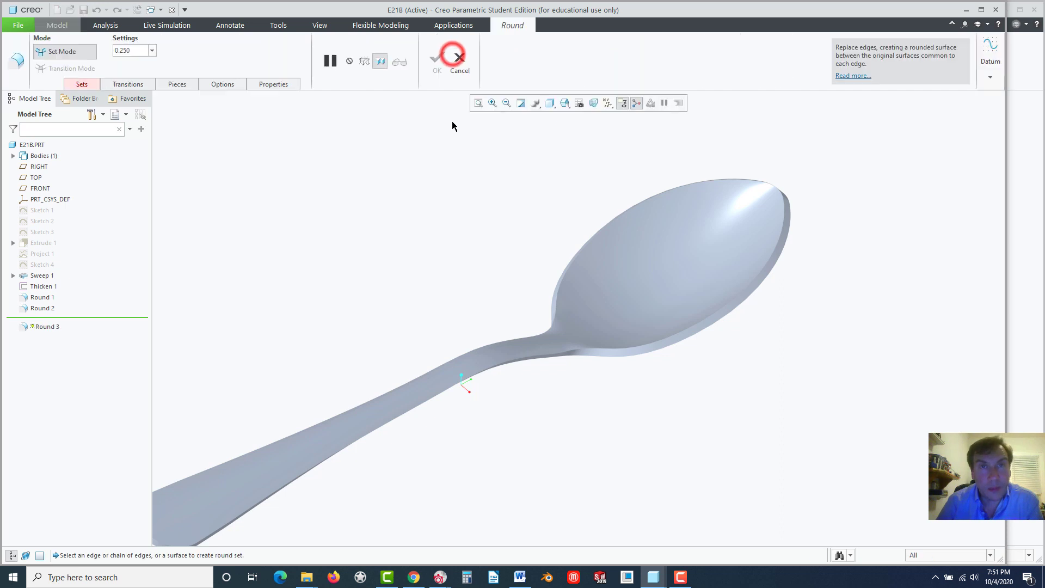
{"action": "double_click", "coordinate": [133, 50]}
{"action": "key", "text": "BackSpace"}
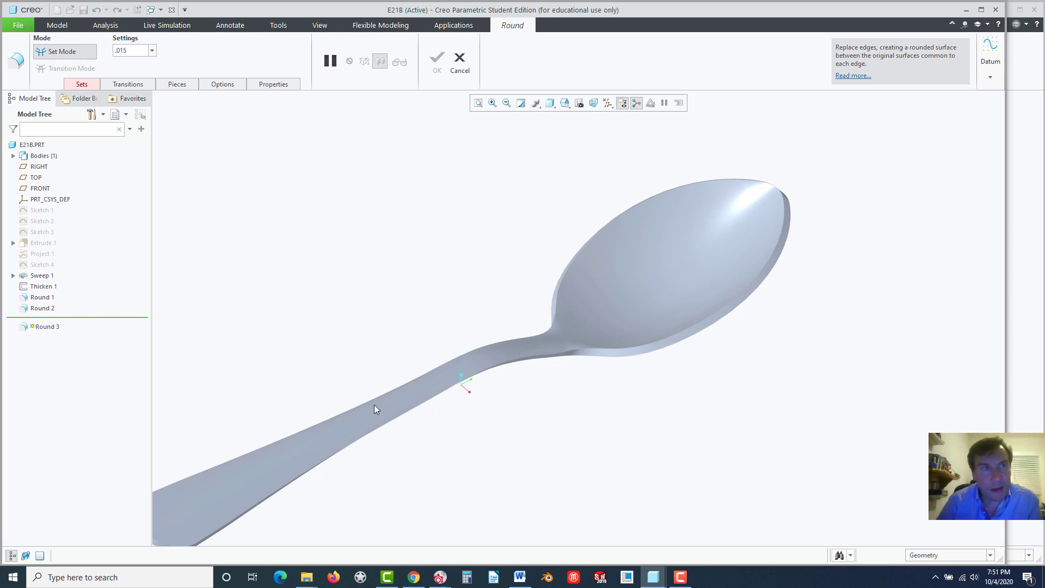
{"action": "left_click", "coordinate": [406, 413]}
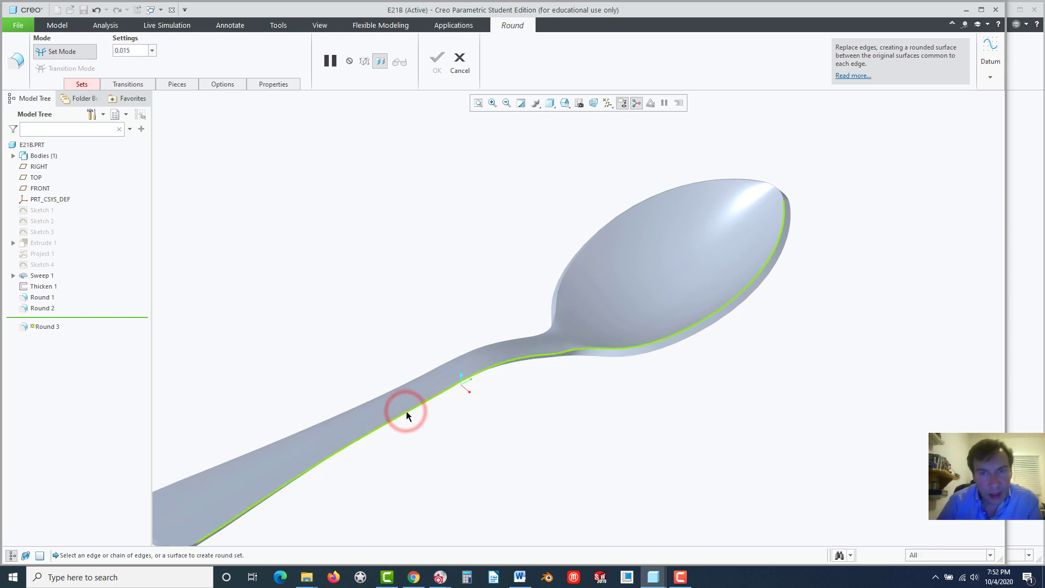
{"action": "left_click", "coordinate": [621, 349]}
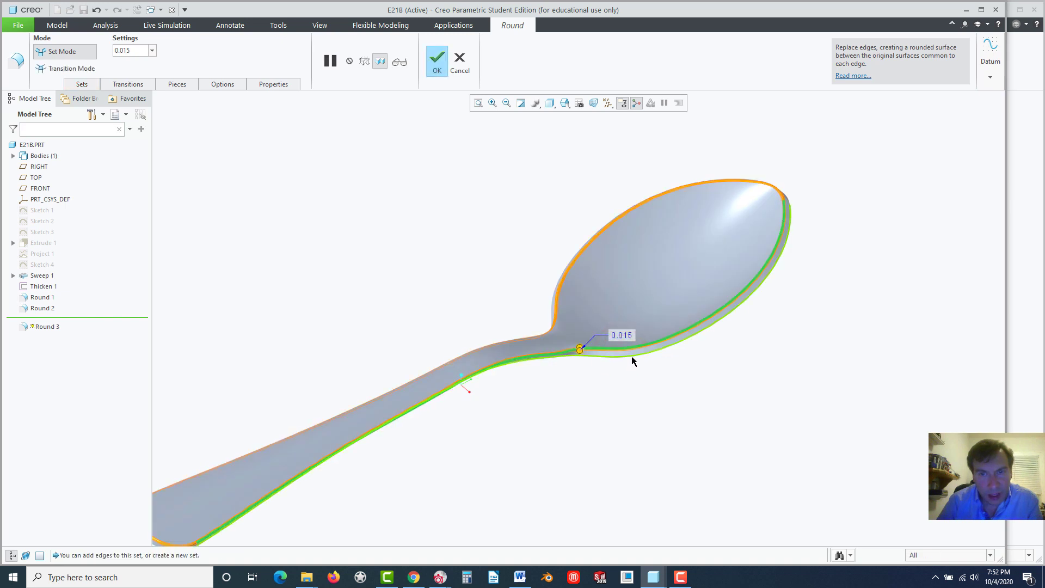
{"action": "left_click", "coordinate": [632, 357]}
{"action": "scroll", "coordinate": [603, 422], "scroll_direction": "down", "scroll_amount": 2}
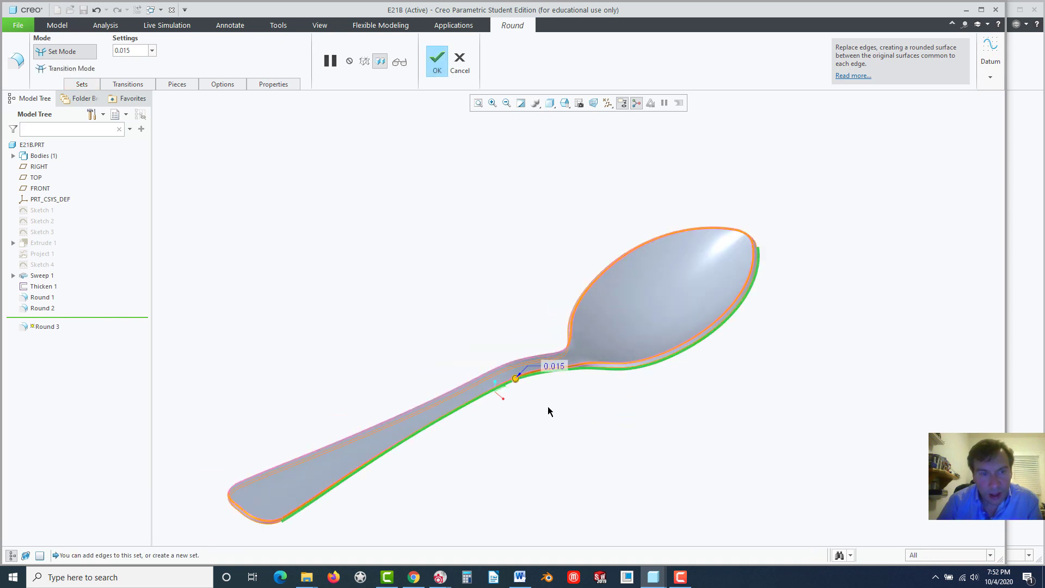
{"action": "left_click", "coordinate": [439, 60]}
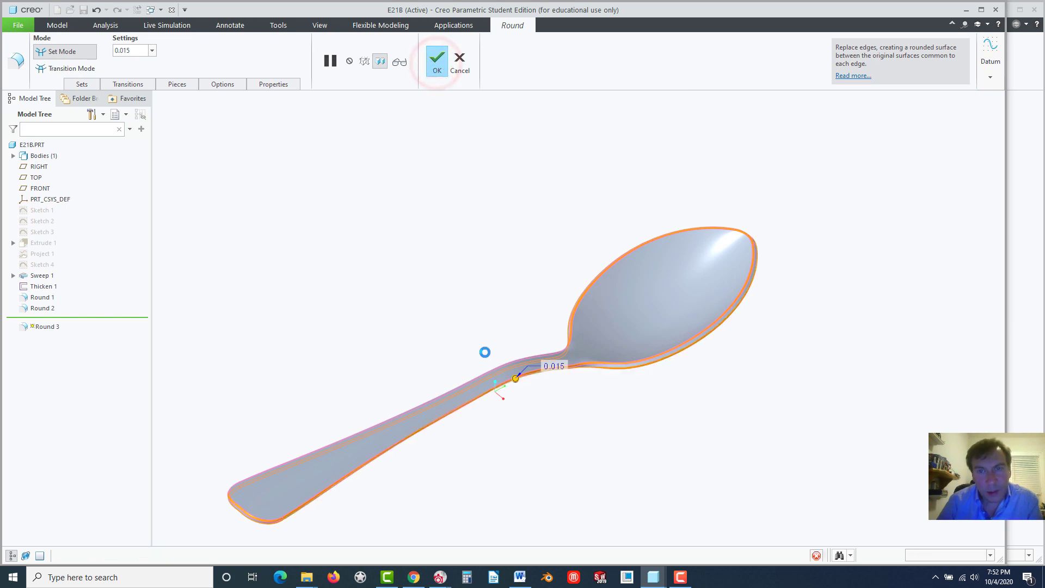
{"action": "left_click", "coordinate": [503, 428]}
{"action": "mouse_move", "coordinate": [523, 285]}
{"action": "middle_mouse_down"}
{"action": "mouse_move", "coordinate": [518, 264]}
{"action": "mouse_move", "coordinate": [532, 283]}
{"action": "mouse_move", "coordinate": [534, 273]}
{"action": "mouse_move", "coordinate": [494, 229]}
{"action": "middle_mouse_up"}
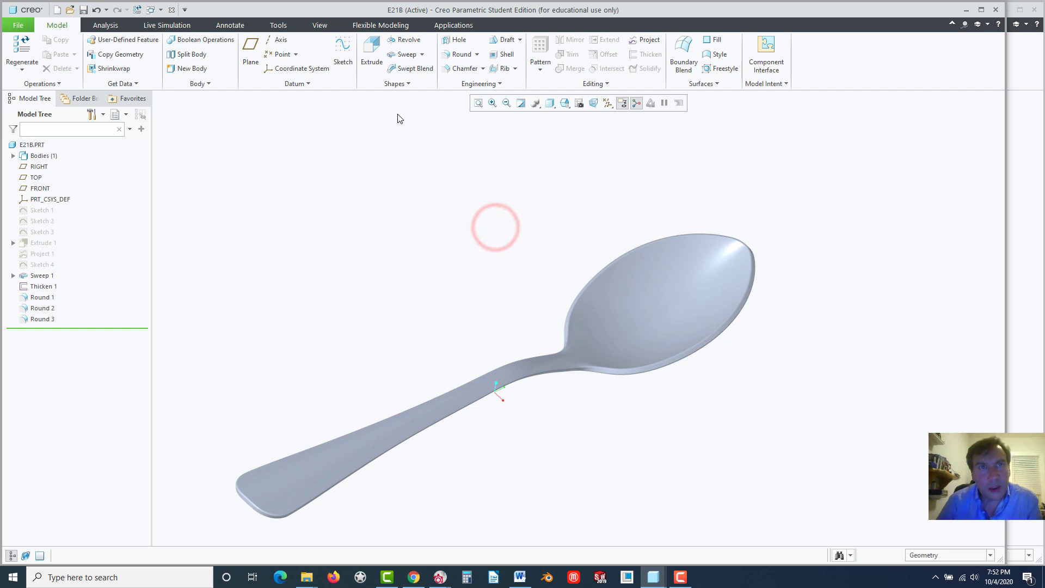
- Apply the chrome library appearance to the spoon using the Body selection filter
{"action": "left_click", "coordinate": [319, 26]}
{"action": "left_click", "coordinate": [114, 60]}
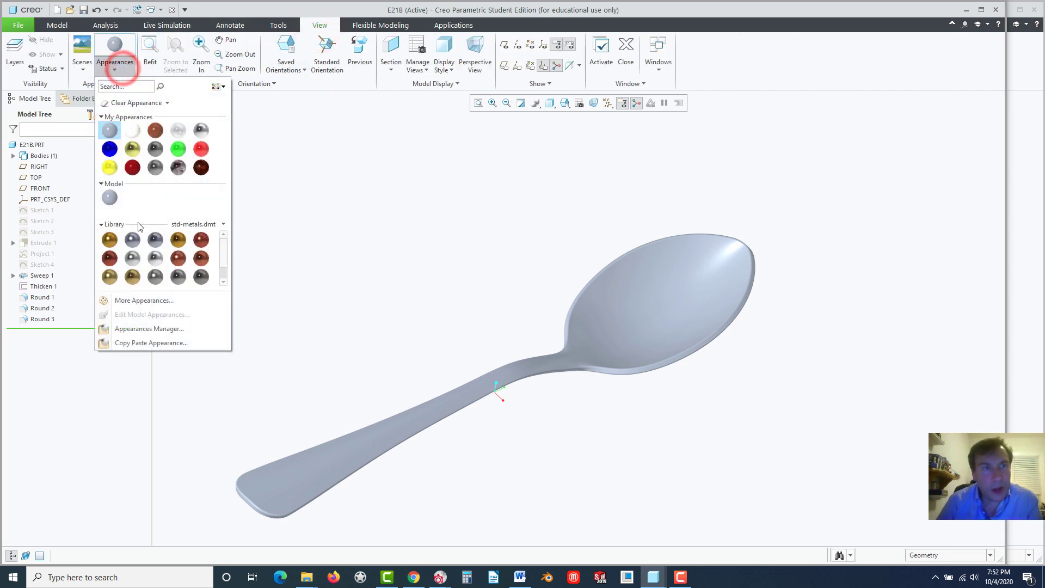
{"action": "left_click", "coordinate": [156, 258]}
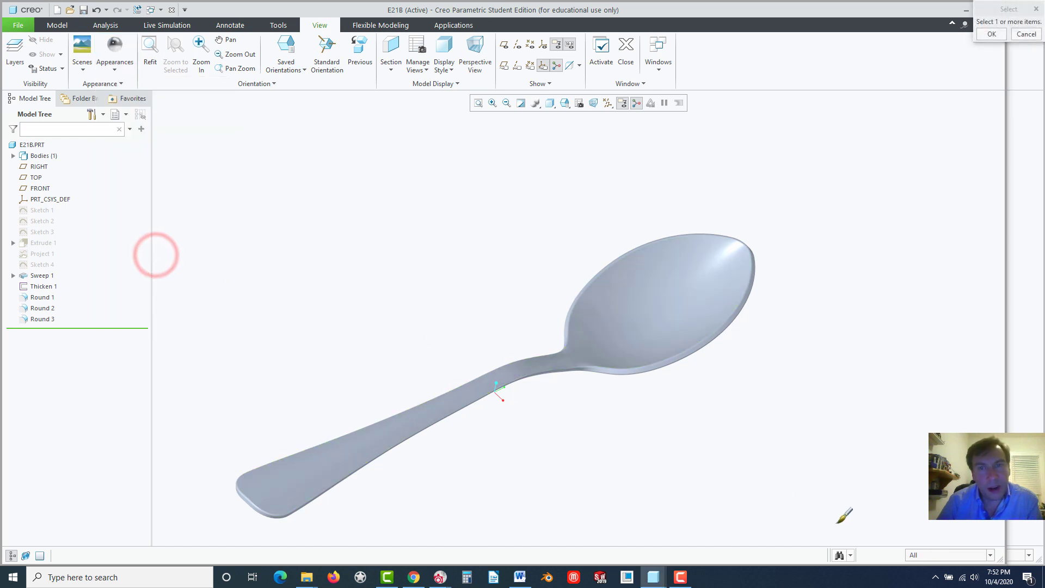
{"action": "left_click", "coordinate": [924, 554]}
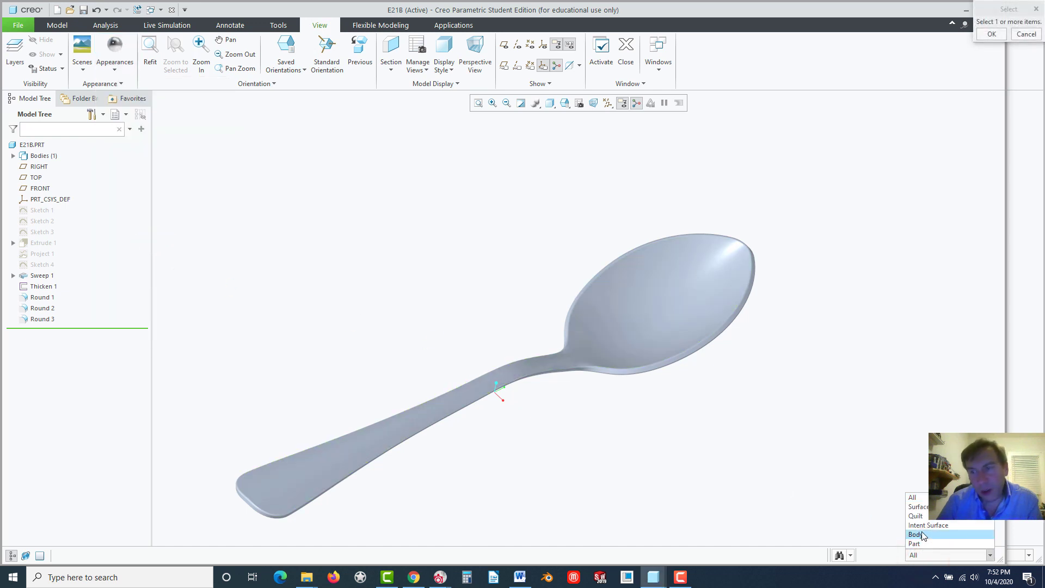
{"action": "left_click", "coordinate": [916, 535]}
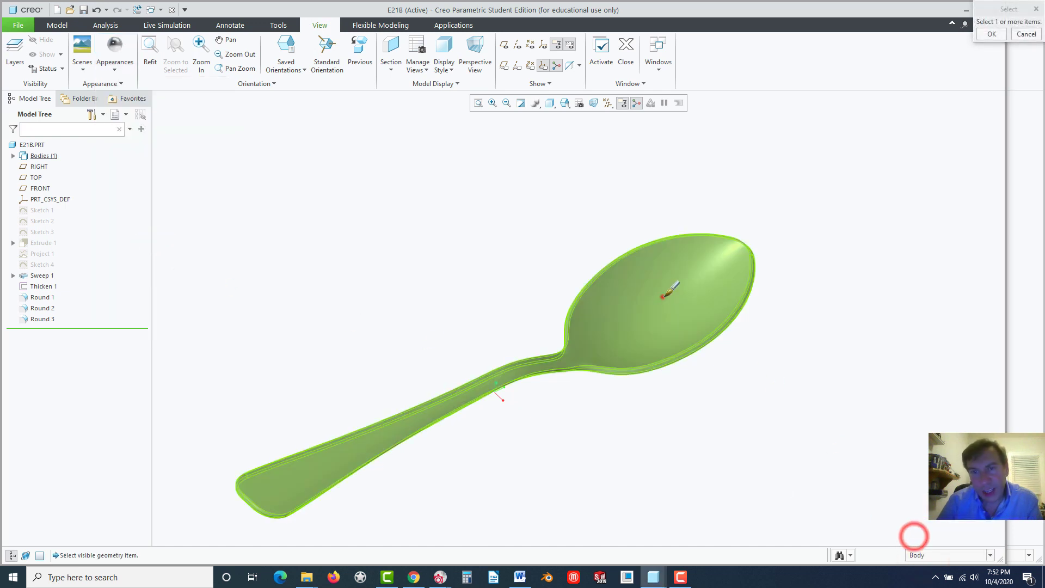
{"action": "left_click", "coordinate": [660, 296]}
{"action": "middle_click", "coordinate": [750, 358]}
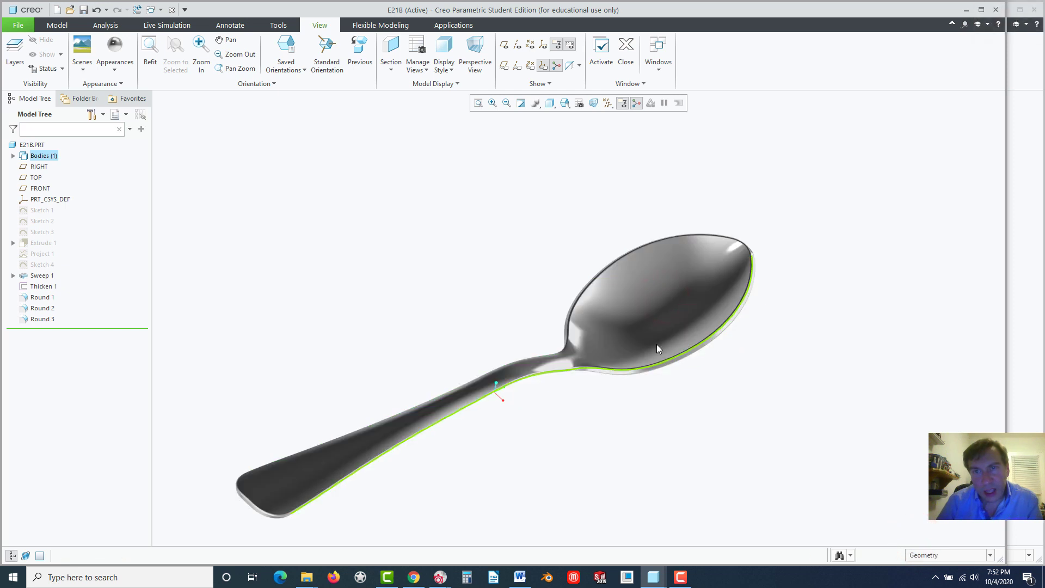
{"action": "mouse_move", "coordinate": [665, 280]}
{"action": "middle_mouse_down"}
{"action": "mouse_move", "coordinate": [583, 402]}
{"action": "mouse_move", "coordinate": [614, 343]}
{"action": "mouse_move", "coordinate": [700, 334]}
{"action": "mouse_move", "coordinate": [479, 416]}
{"action": "mouse_move", "coordinate": [502, 419]}
{"action": "mouse_move", "coordinate": [499, 397]}
{"action": "mouse_move", "coordinate": [567, 401]}
{"action": "mouse_move", "coordinate": [551, 453]}
{"action": "middle_mouse_up"}
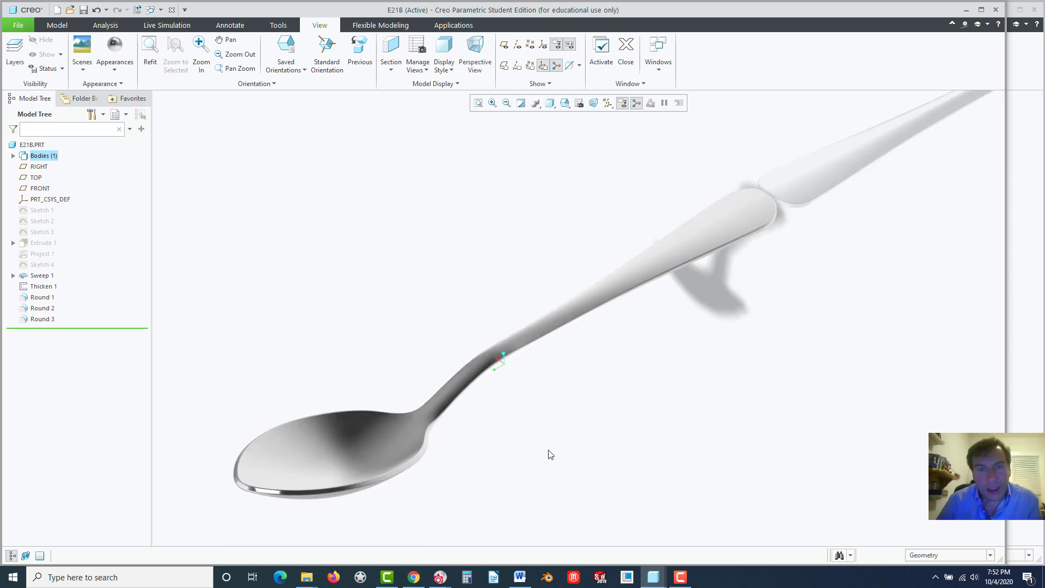
- Start real-time rendering in Render Studio and set the scene's Environment floor plane to Back
{"action": "left_click", "coordinate": [454, 25]}
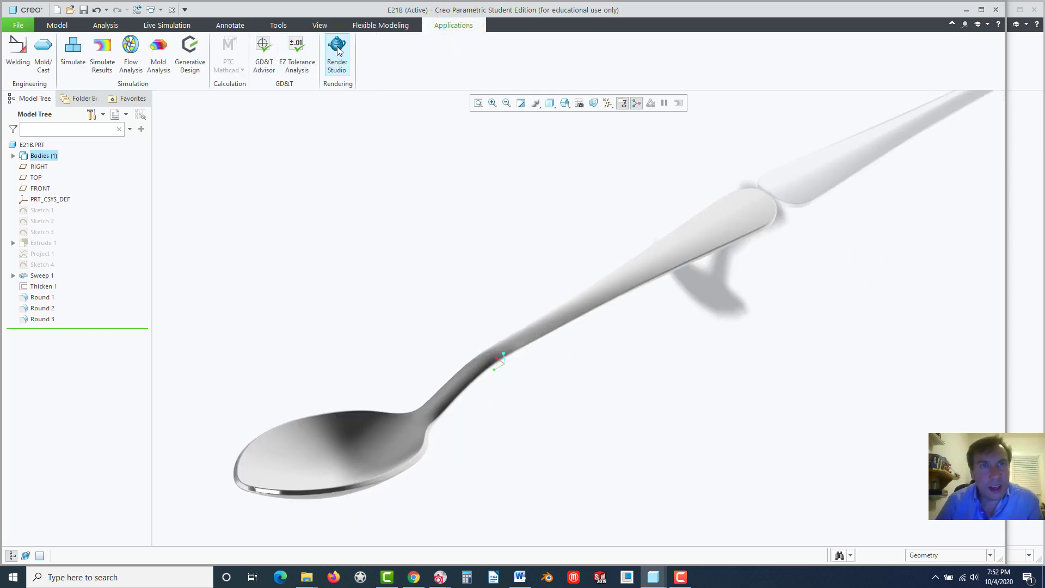
{"action": "left_click", "coordinate": [341, 54]}
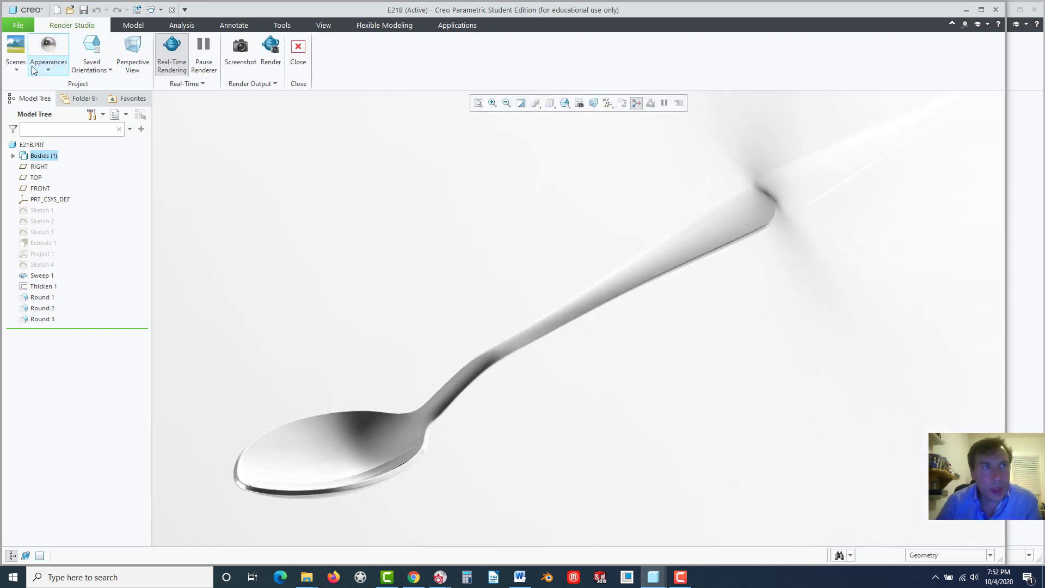
{"action": "left_click", "coordinate": [17, 66]}
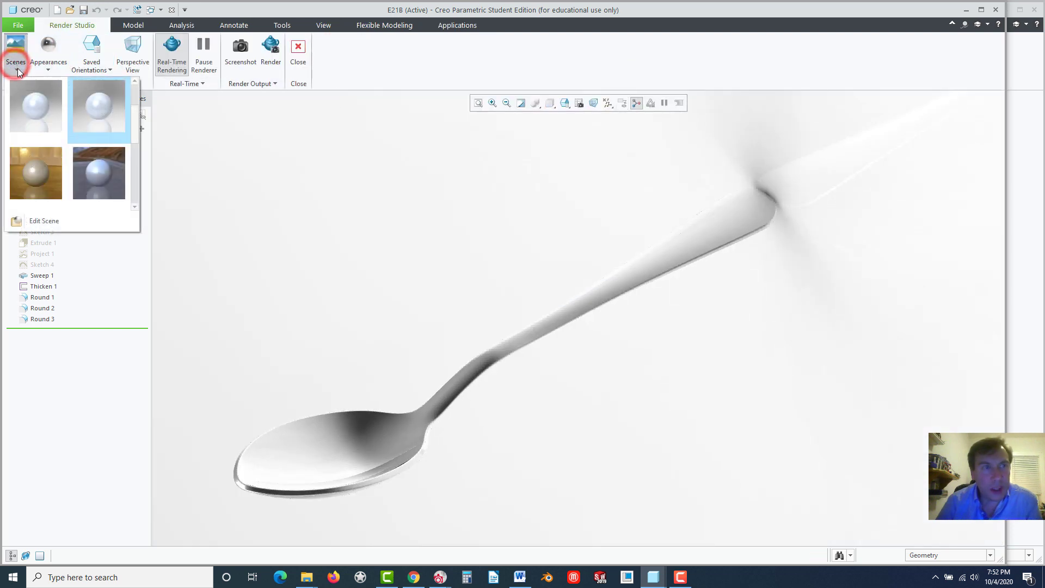
{"action": "left_click", "coordinate": [44, 221]}
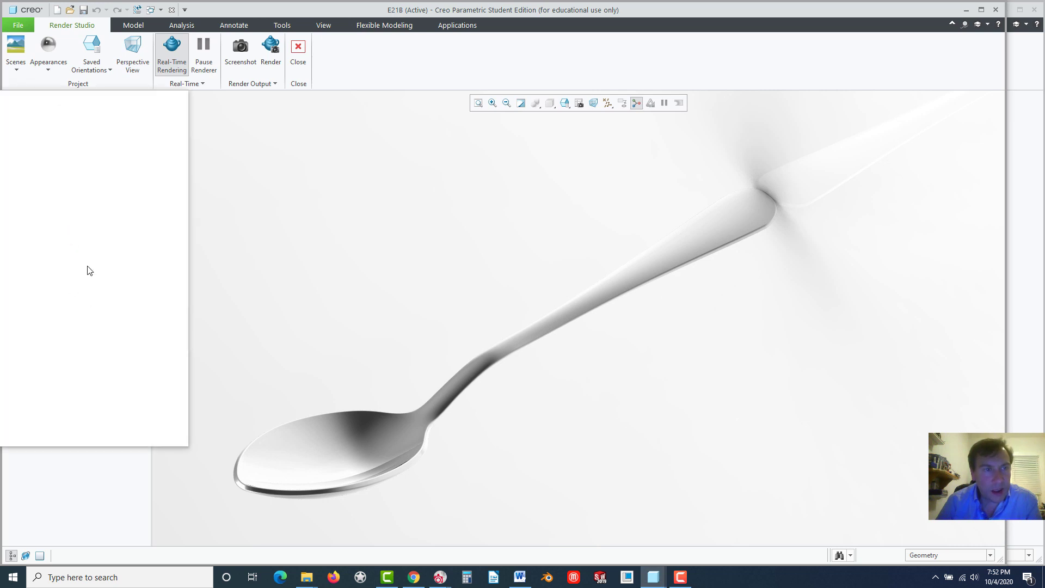
{"action": "left_click", "coordinate": [57, 134]}
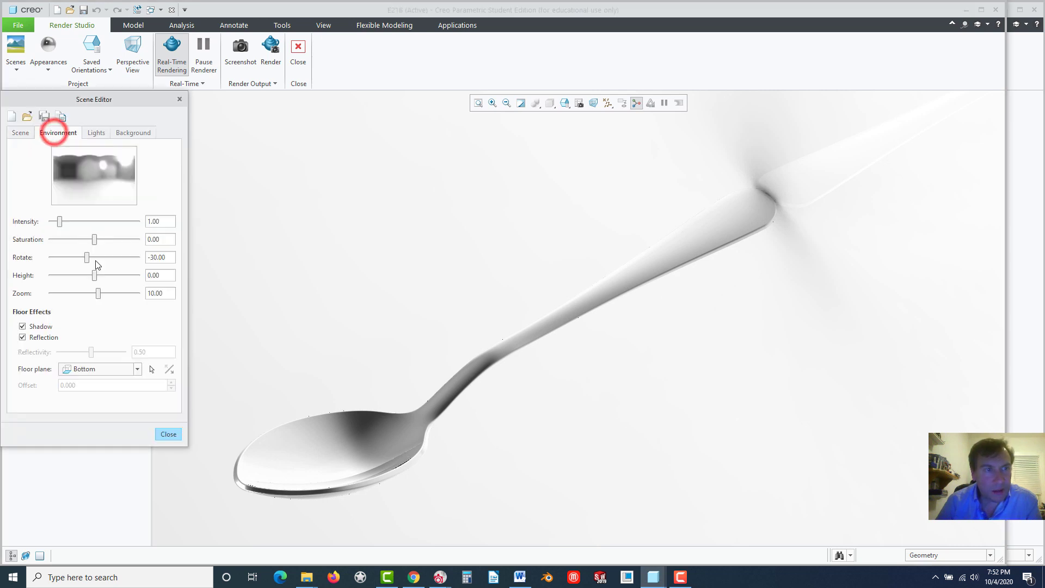
{"action": "left_click", "coordinate": [105, 369]}
{"action": "left_click", "coordinate": [99, 381]}
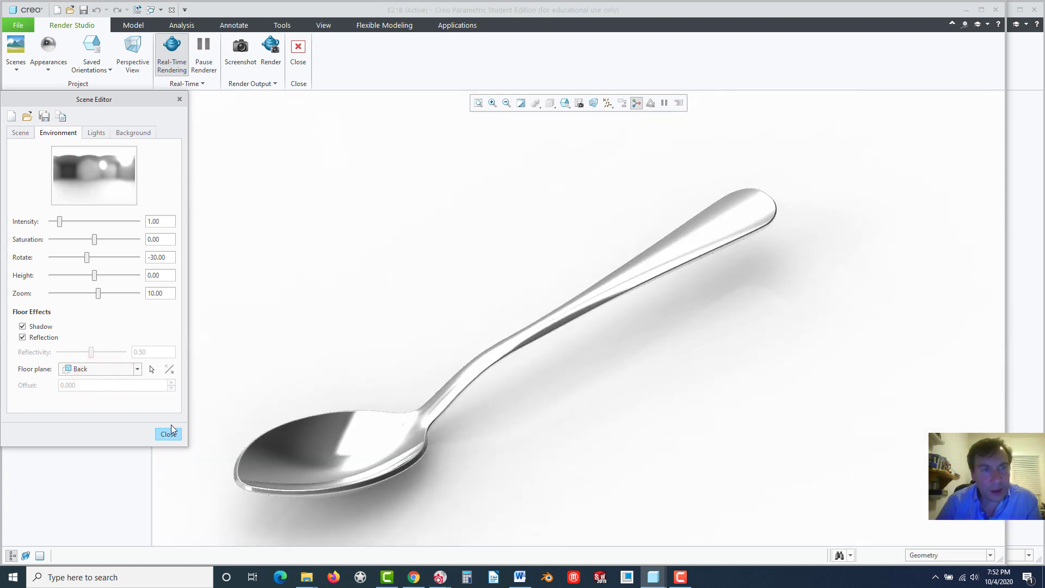
{"action": "left_click", "coordinate": [167, 435]}
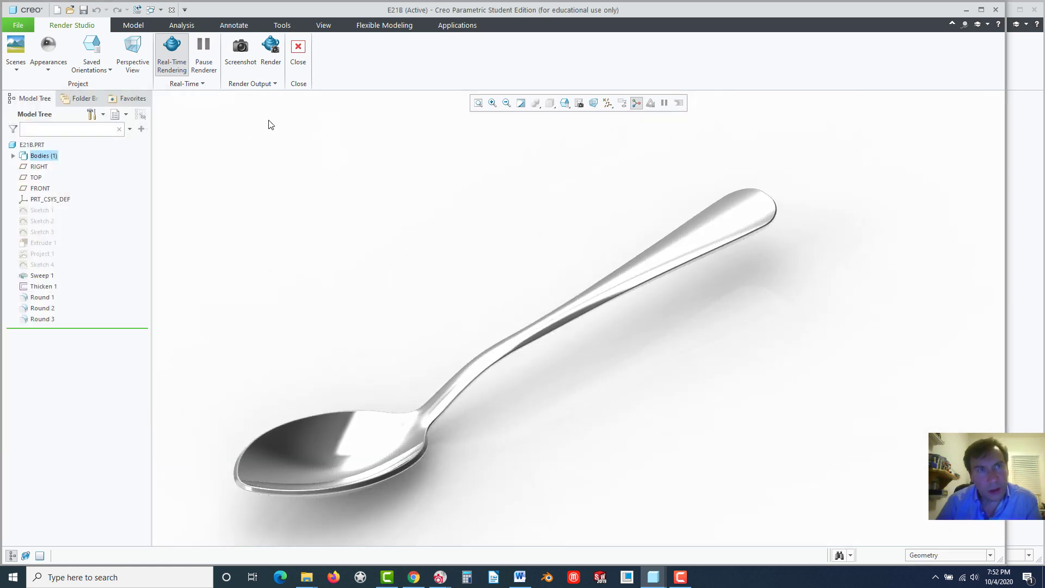